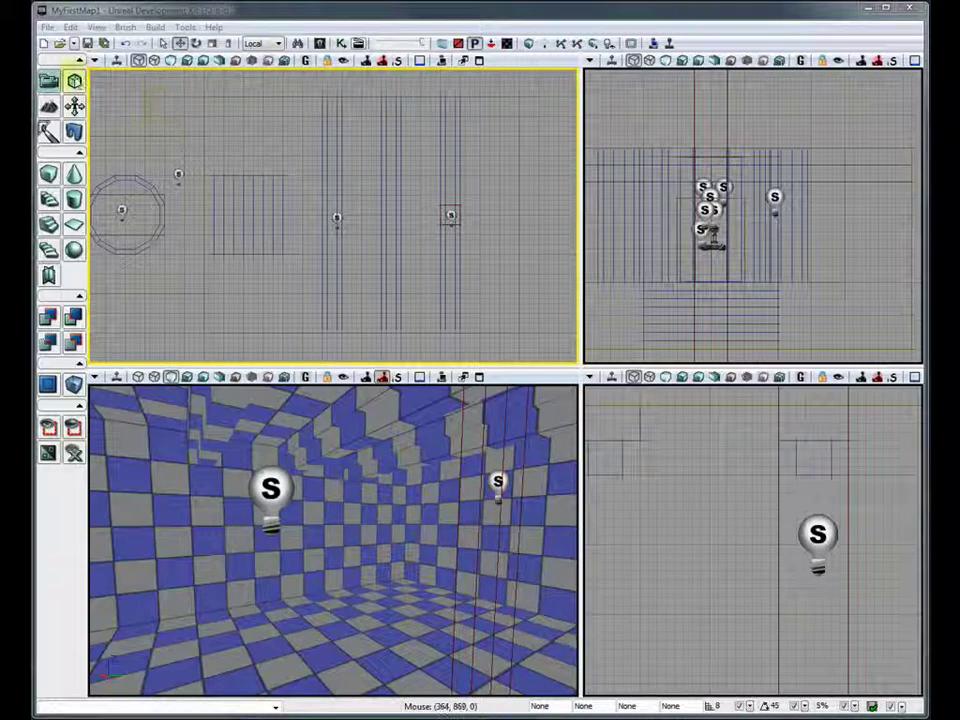
Create a new level using the Additive geometry style
left_click(47, 28)
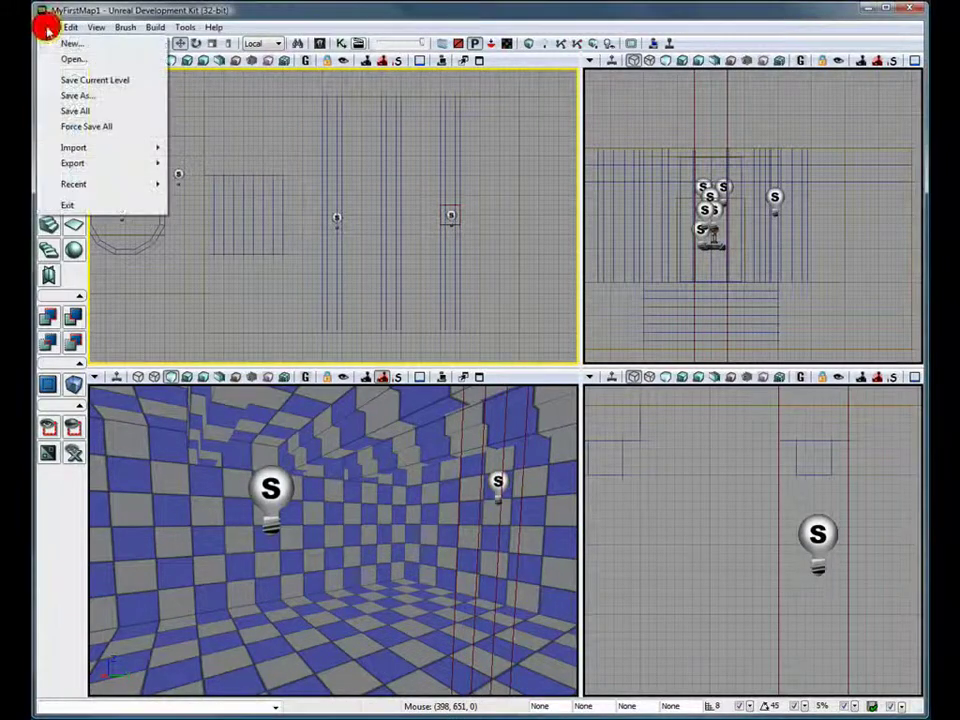
left_click(72, 44)
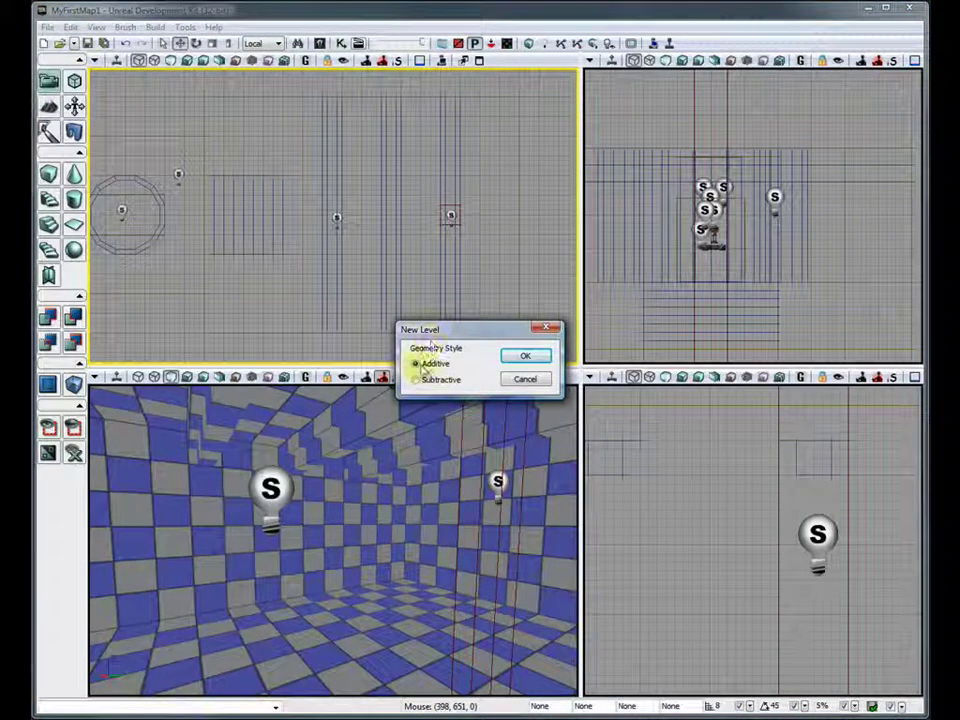
left_click(525, 356)
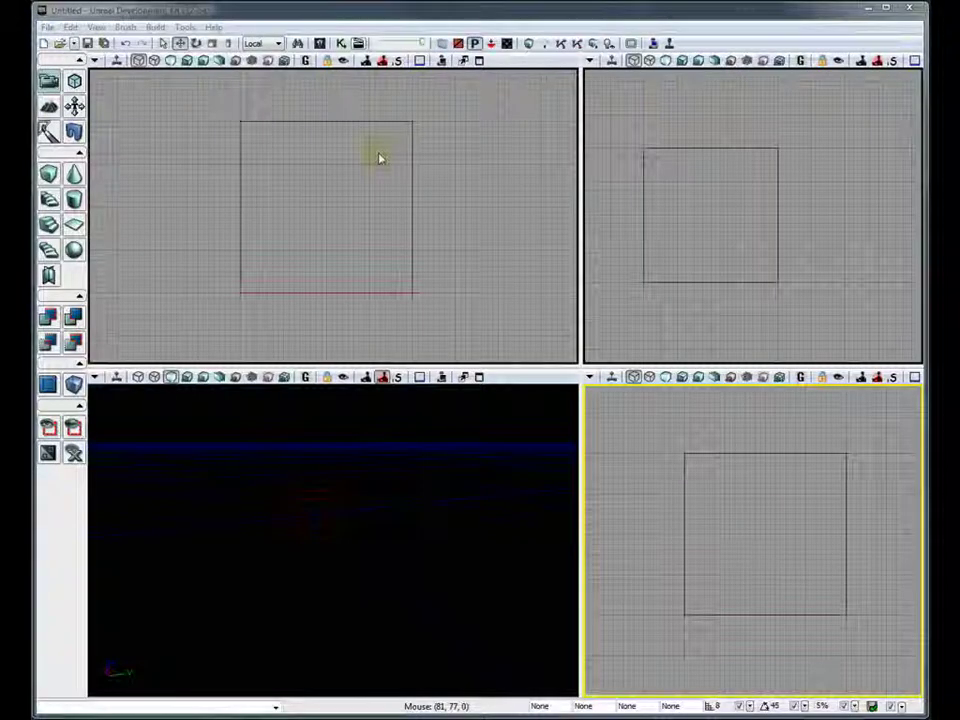
Build a 2048 × 2048 × 16 cube brush and add it to the level as the floor
right_click(47, 173)
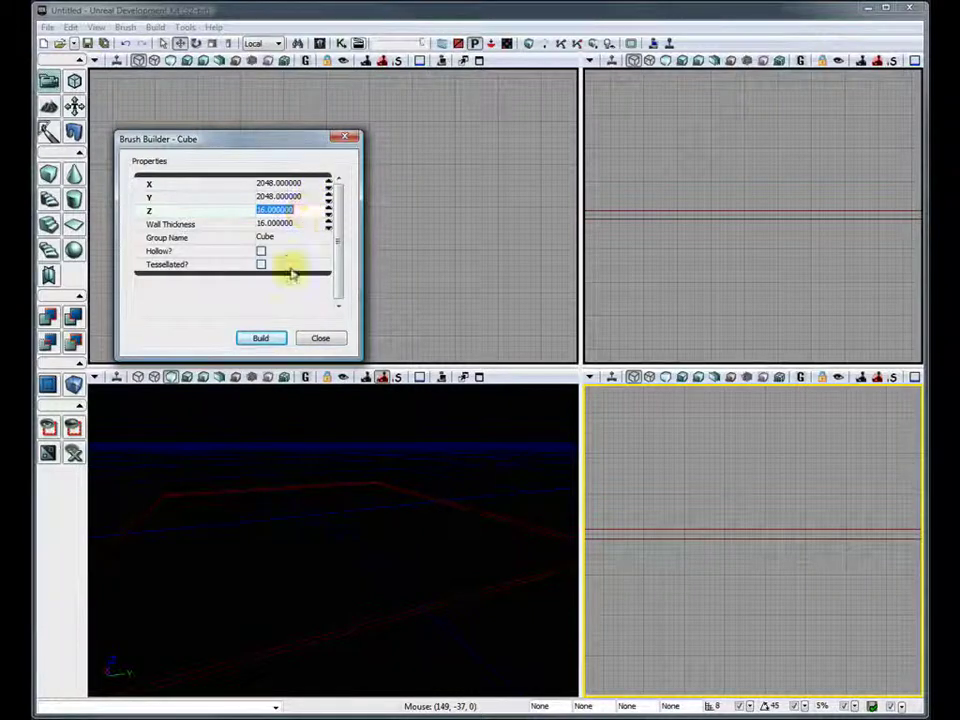
left_click(260, 338)
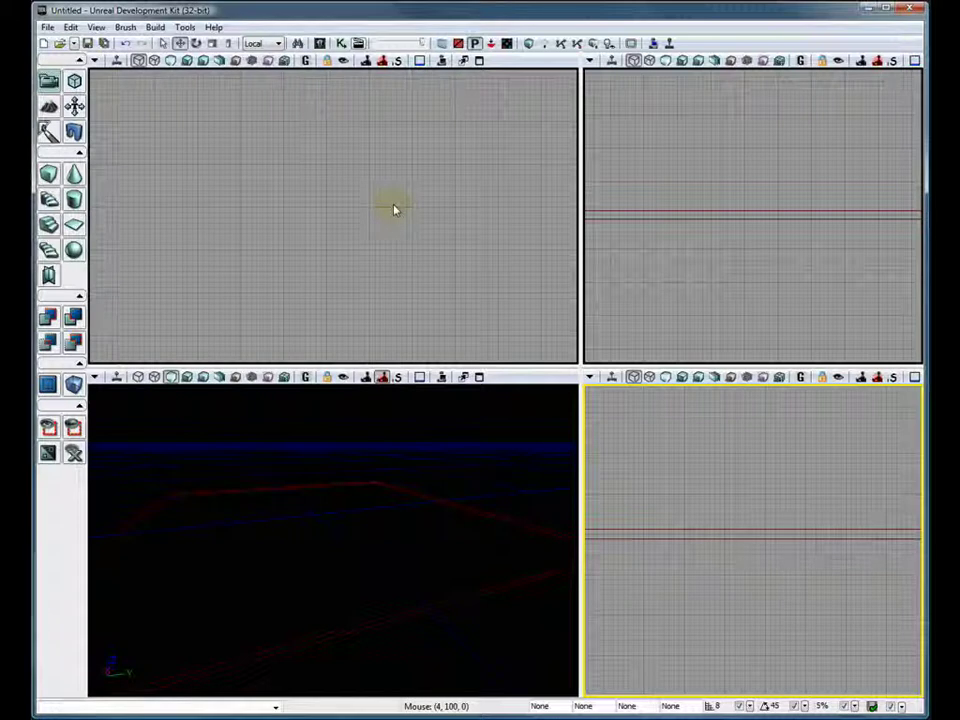
left_click(47, 322)
left_click_drag(99, 553, 110, 560)
left_click_drag(168, 580, 228, 584)
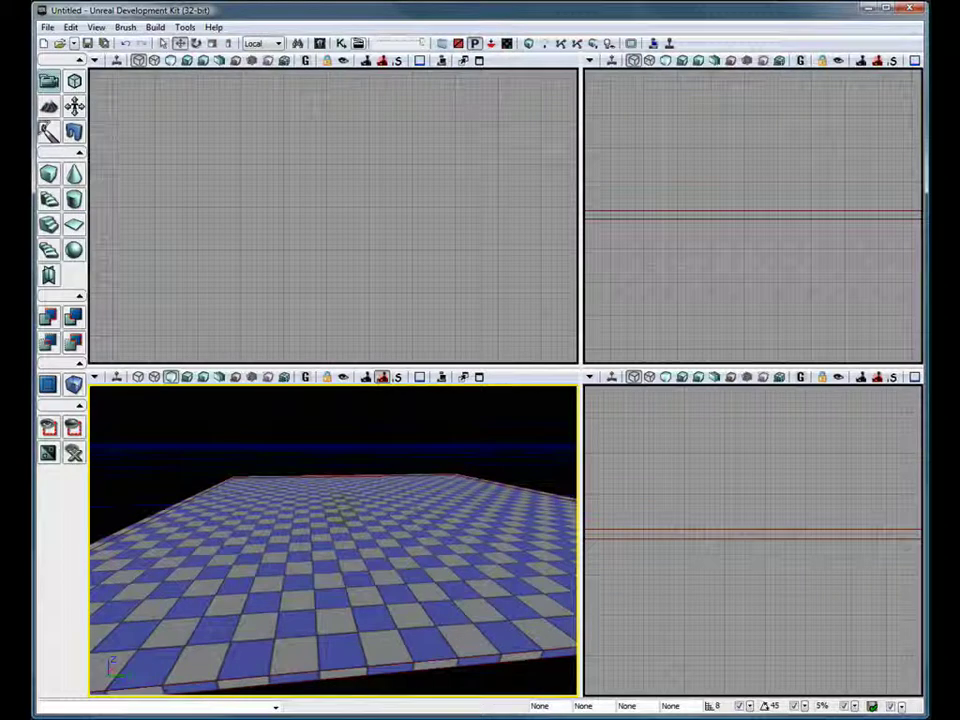
Add a point light actor on the far part of the floor surface
right_click(344, 493)
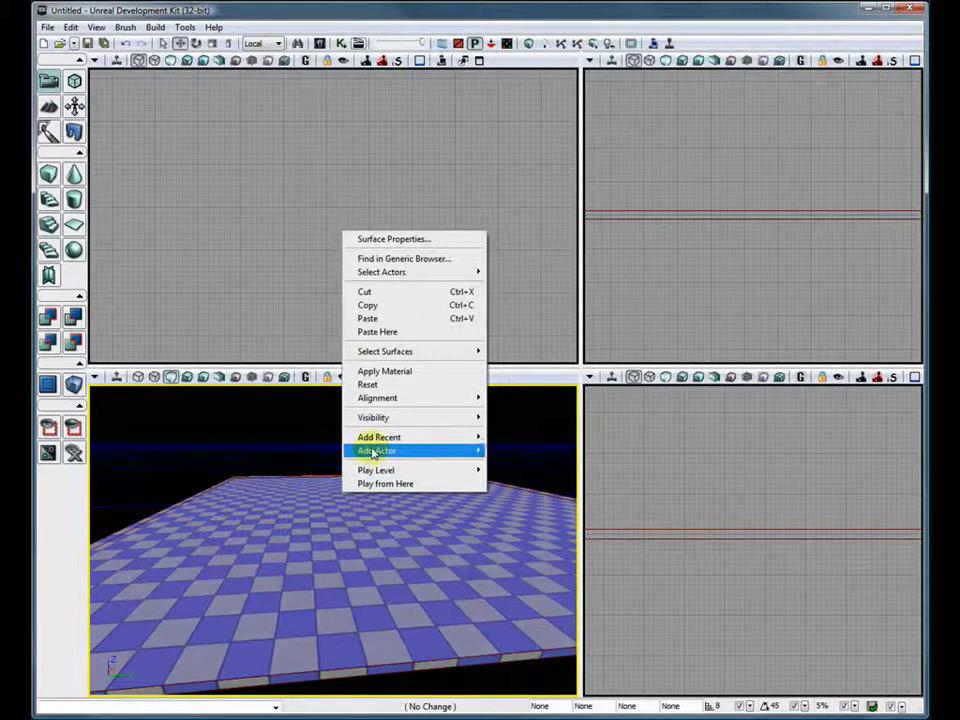
mouse_move(375, 452)
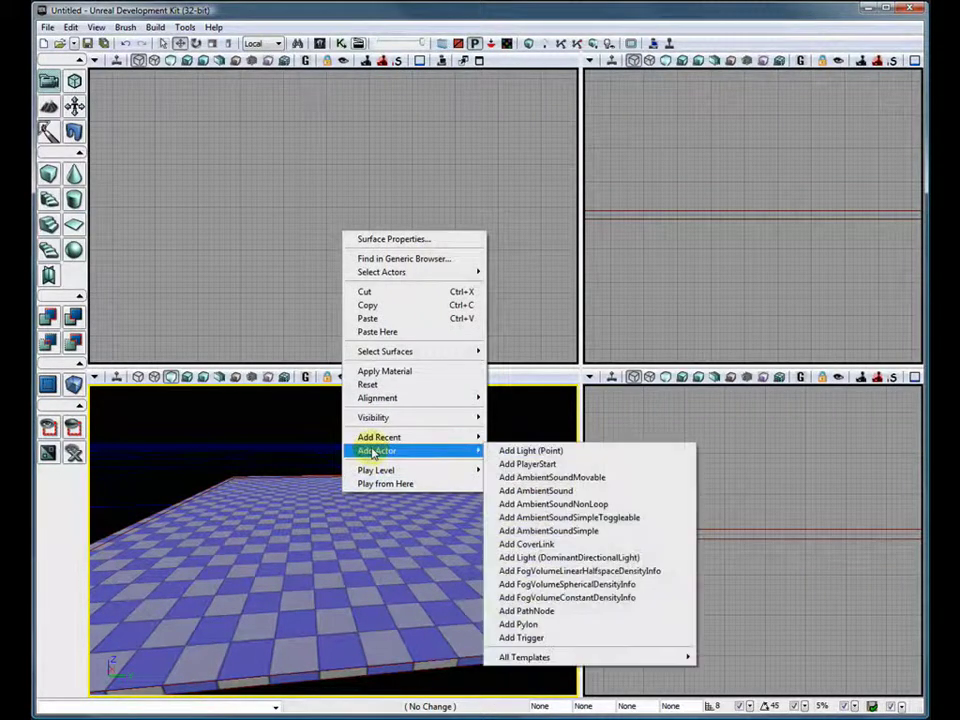
left_click(594, 453)
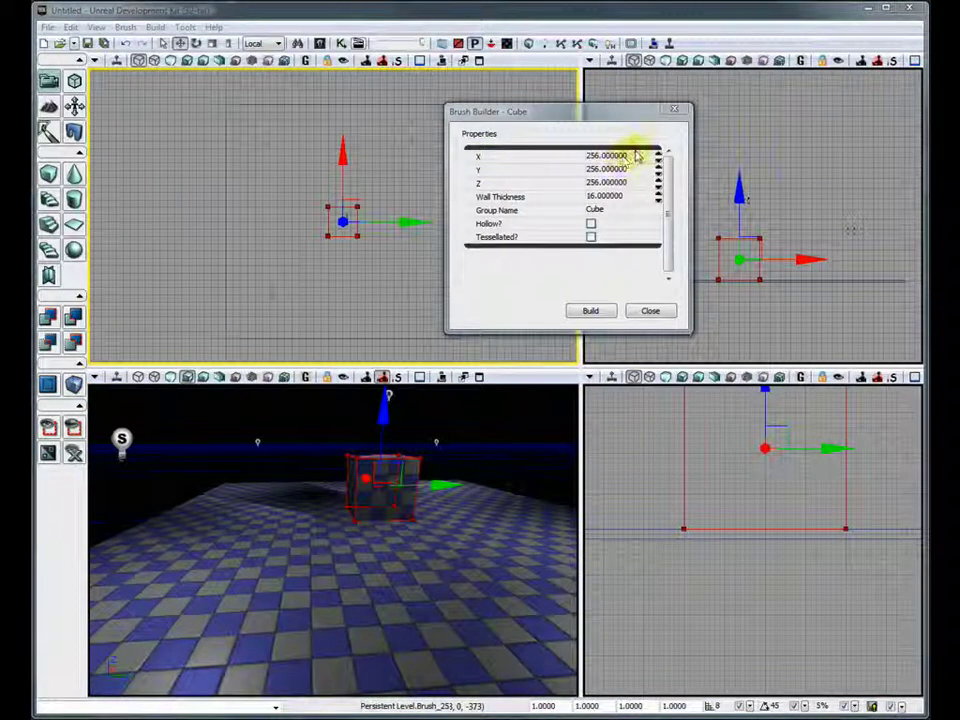
Build a 256 × 256 × 256 cube brush and close the cube brush builder
left_click(591, 312)
left_click(649, 311)
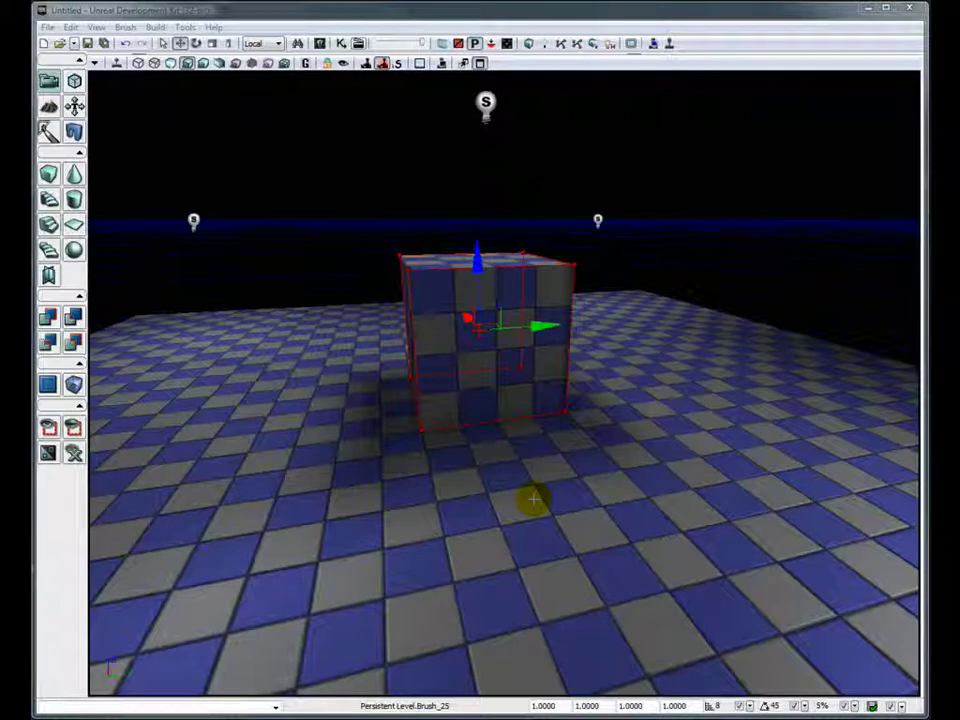
Display the perspective view as brush wireframe, select the cube brush and enter geometry mode
left_click(527, 490)
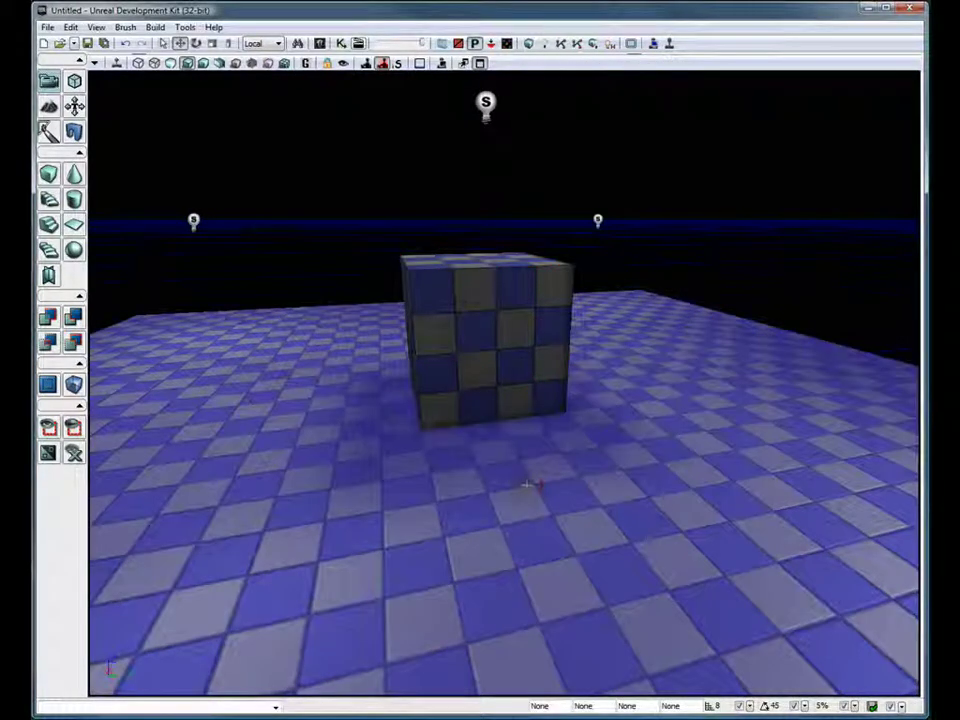
left_click(138, 63)
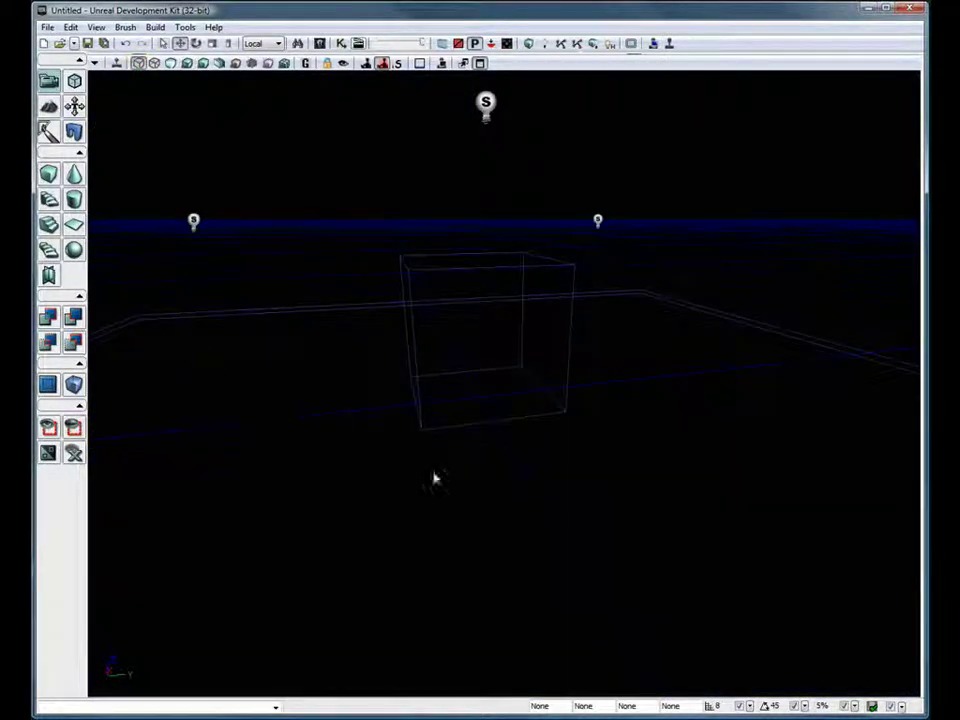
left_click(486, 423)
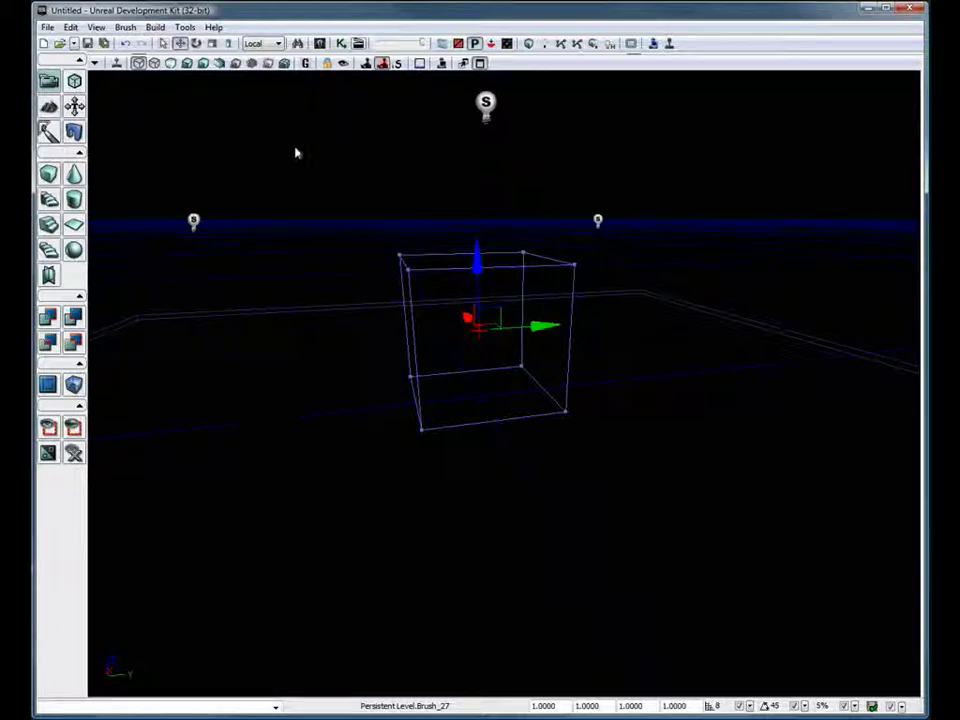
left_click(74, 80)
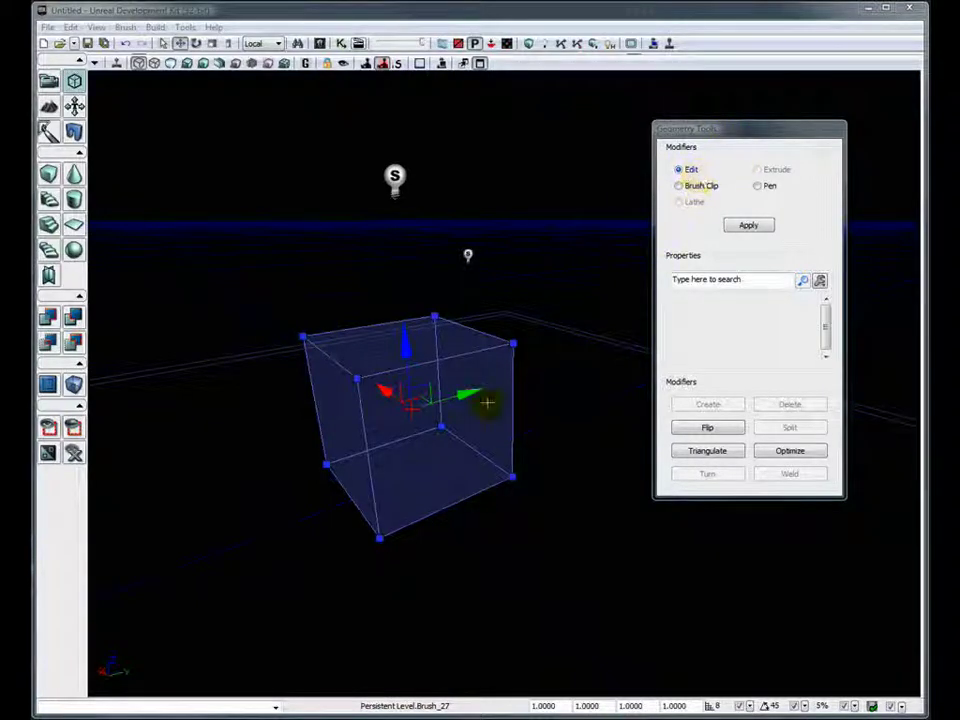
Select the cube's far-left upper vertex and set the reference coordinate system to World
left_click(304, 335)
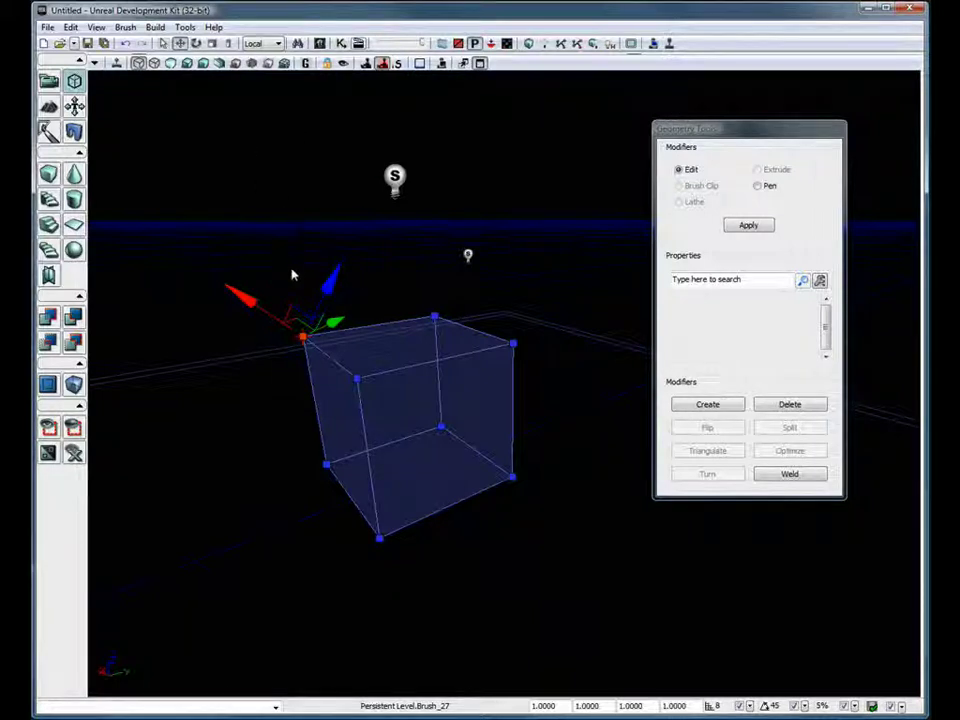
left_click(268, 44)
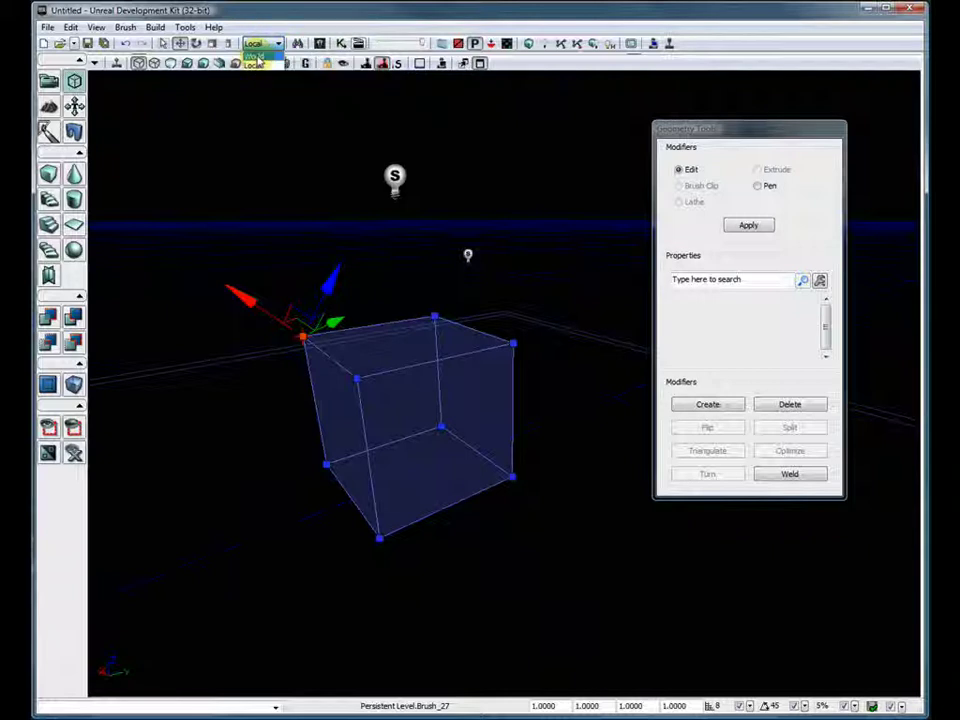
left_click(256, 56)
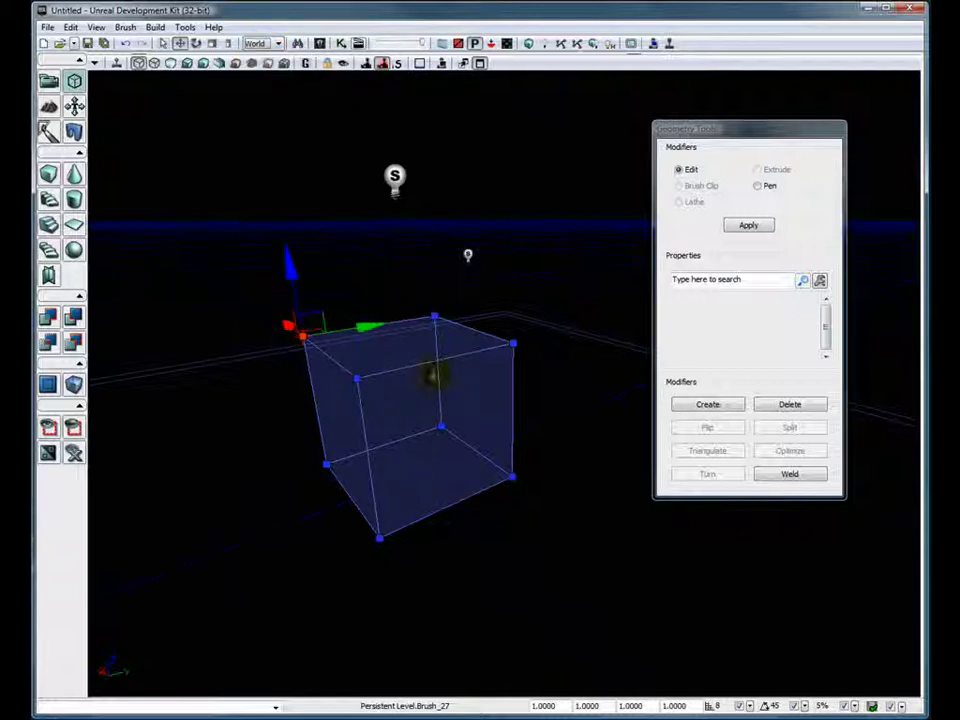
Select the cube's top face, its front face and its upper left edge in turn
left_click(413, 342)
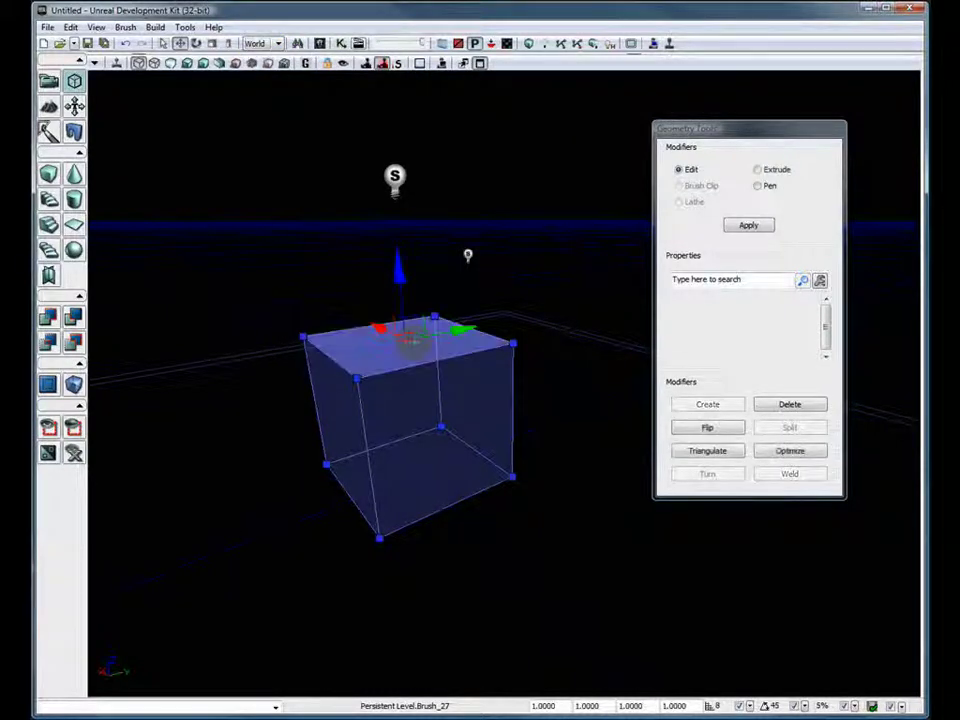
left_click(412, 401)
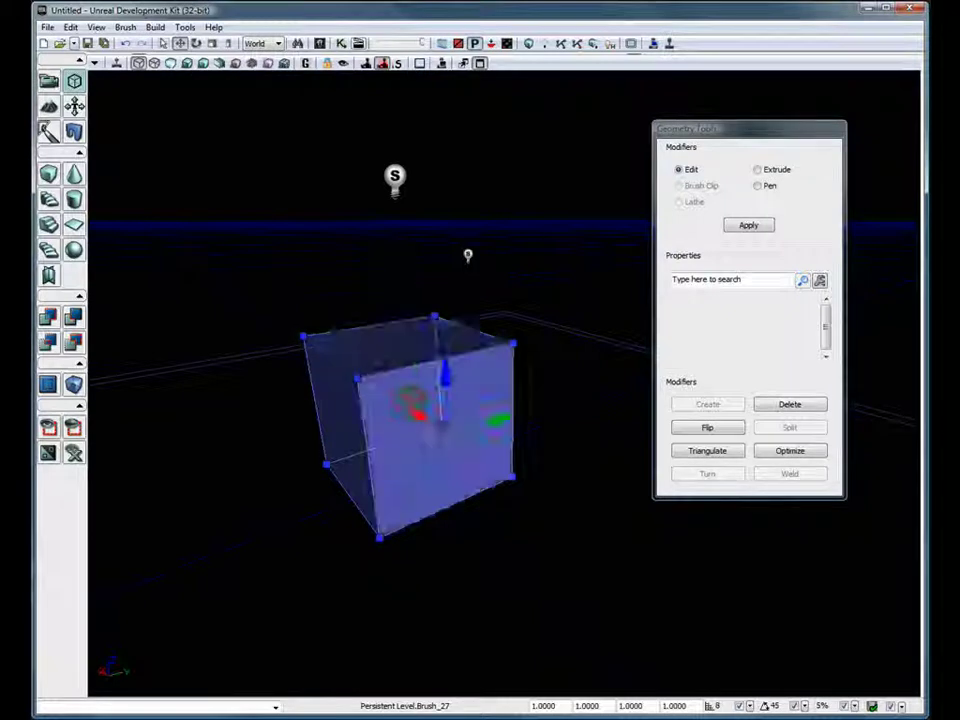
left_click(336, 362)
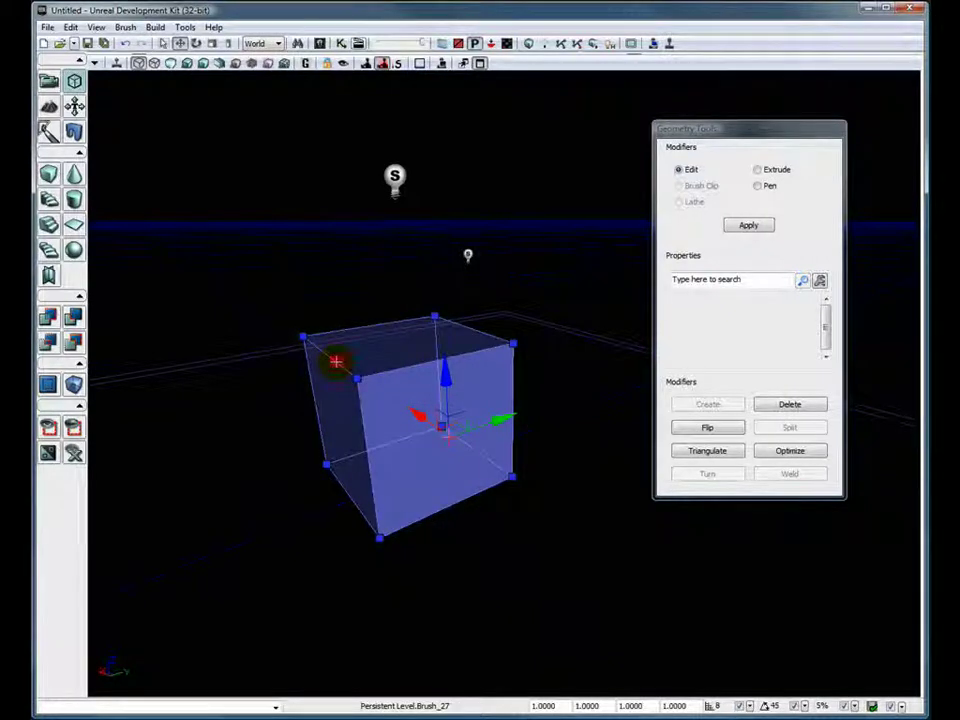
left_click(335, 361)
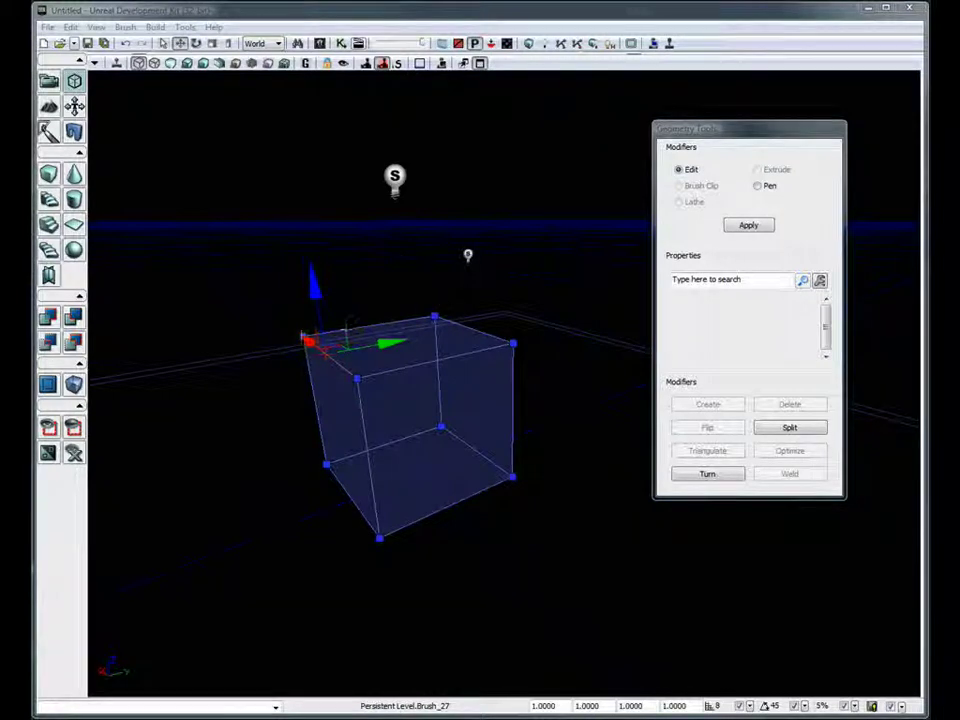
Try raising the cube's far-left upper vertex 128 units along Z, and undo the move
left_click(303, 336)
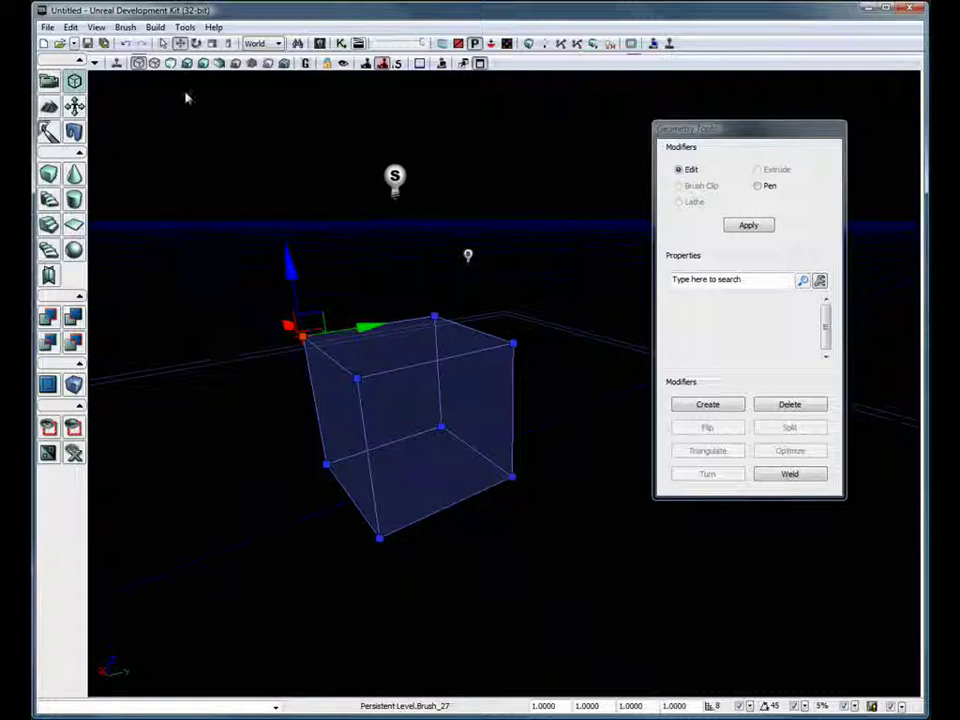
left_click_drag(288, 265, 276, 188)
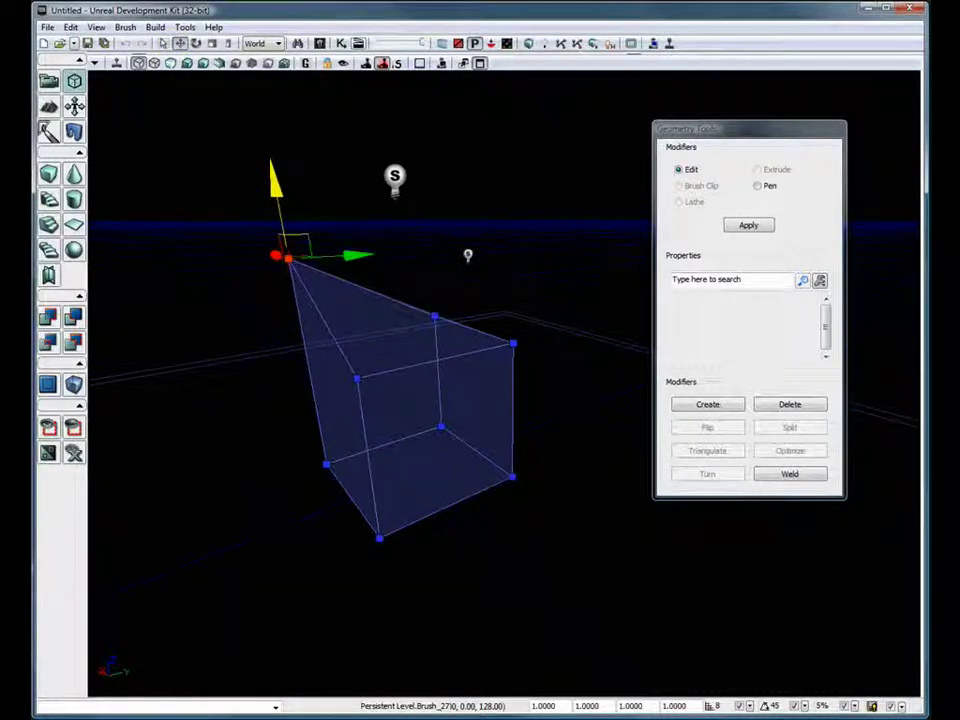
left_click(122, 43)
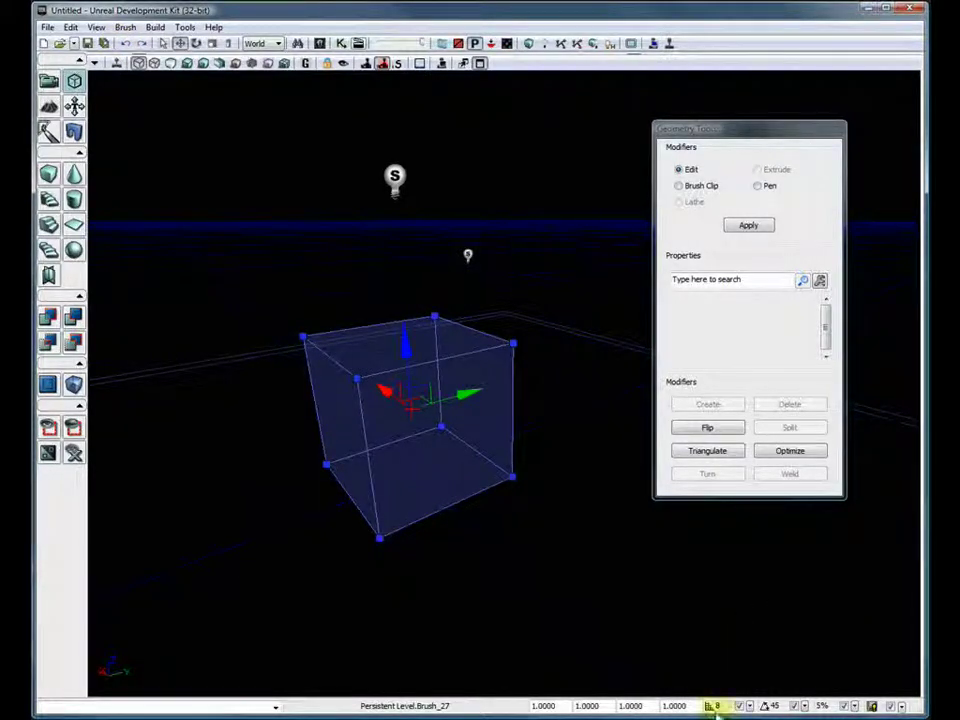
Set the drag grid snap size to 16
left_click(748, 706)
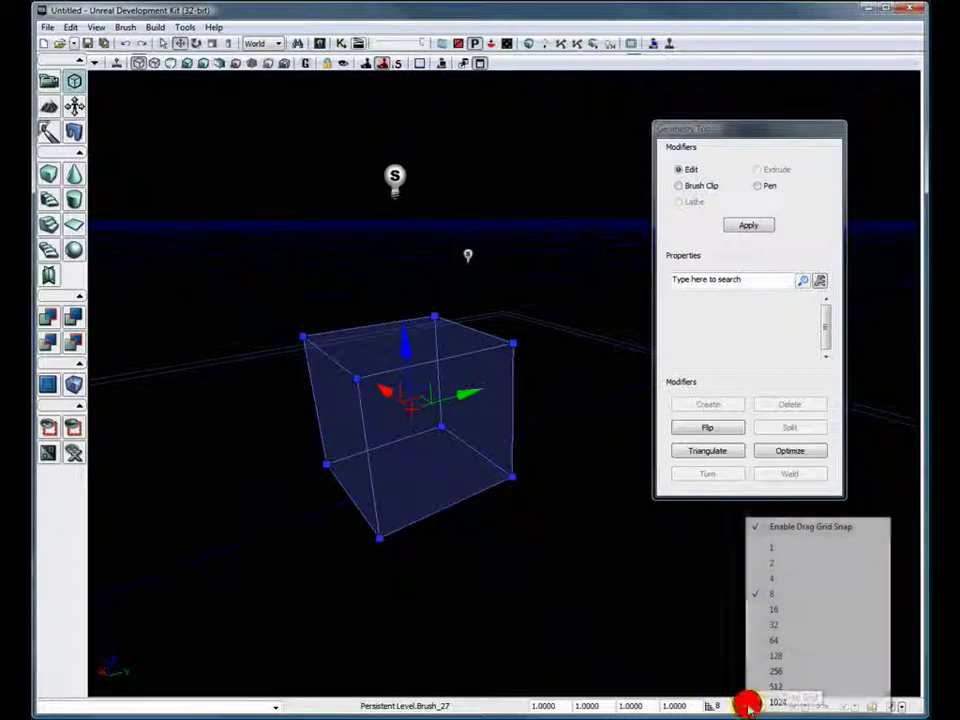
left_click(760, 610)
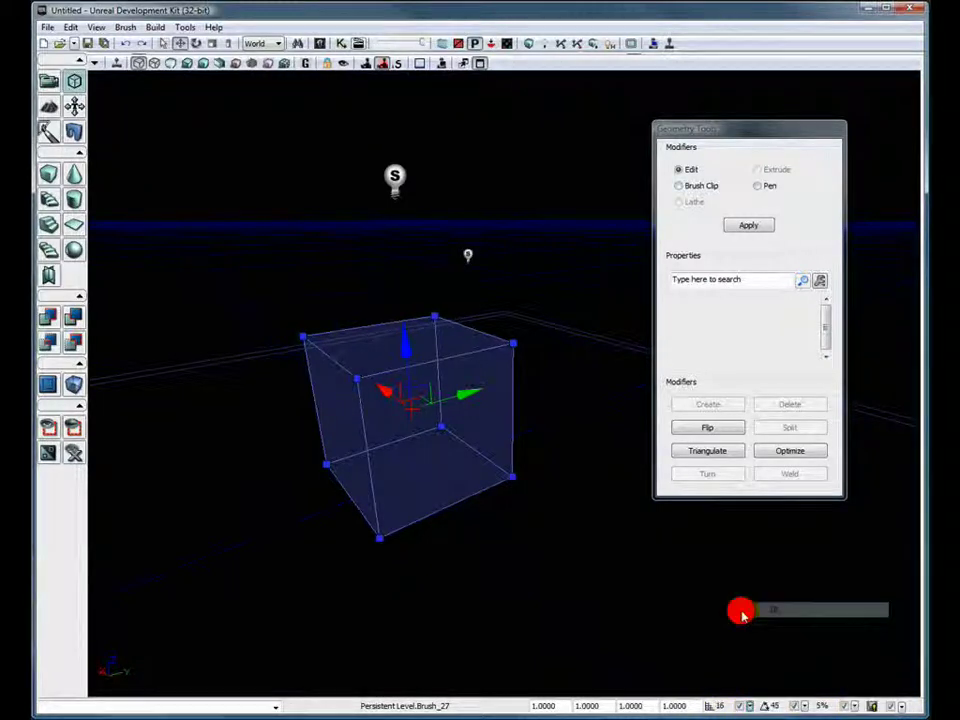
Try raising the cube's near upper and near lower vertices along Z, and undo both moves
left_click(356, 378)
left_click_drag(348, 318, 340, 260)
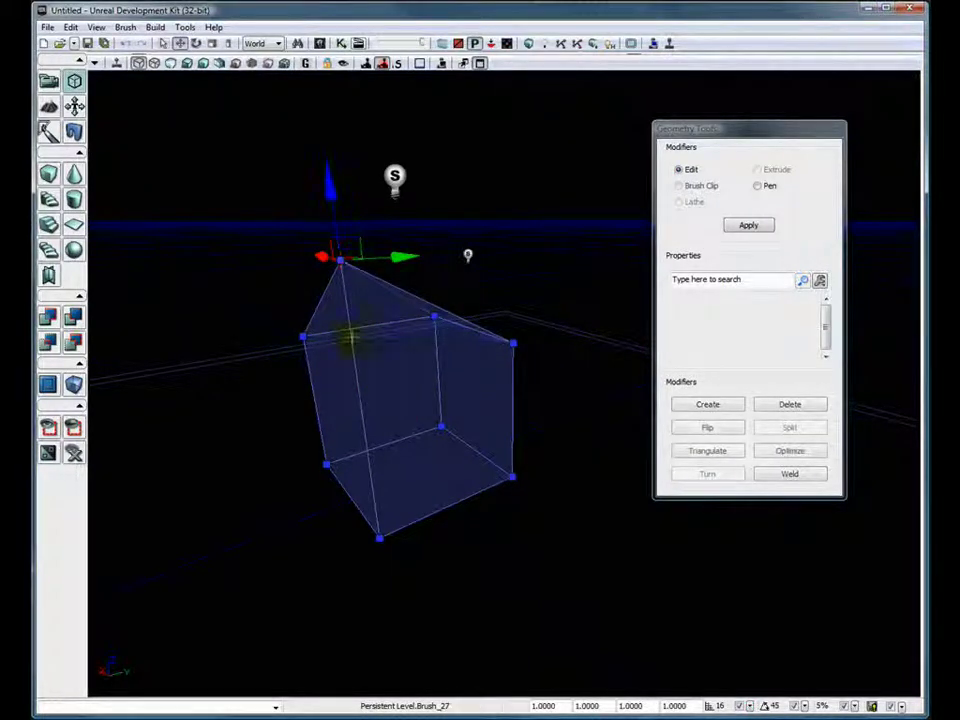
left_click(380, 532)
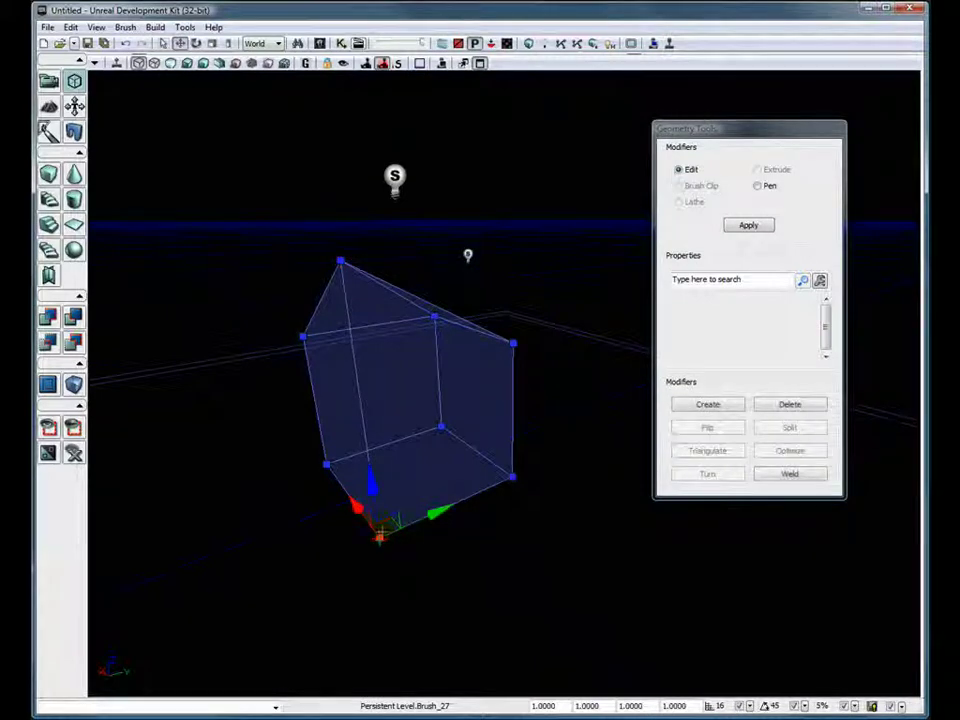
left_click_drag(369, 476, 358, 396)
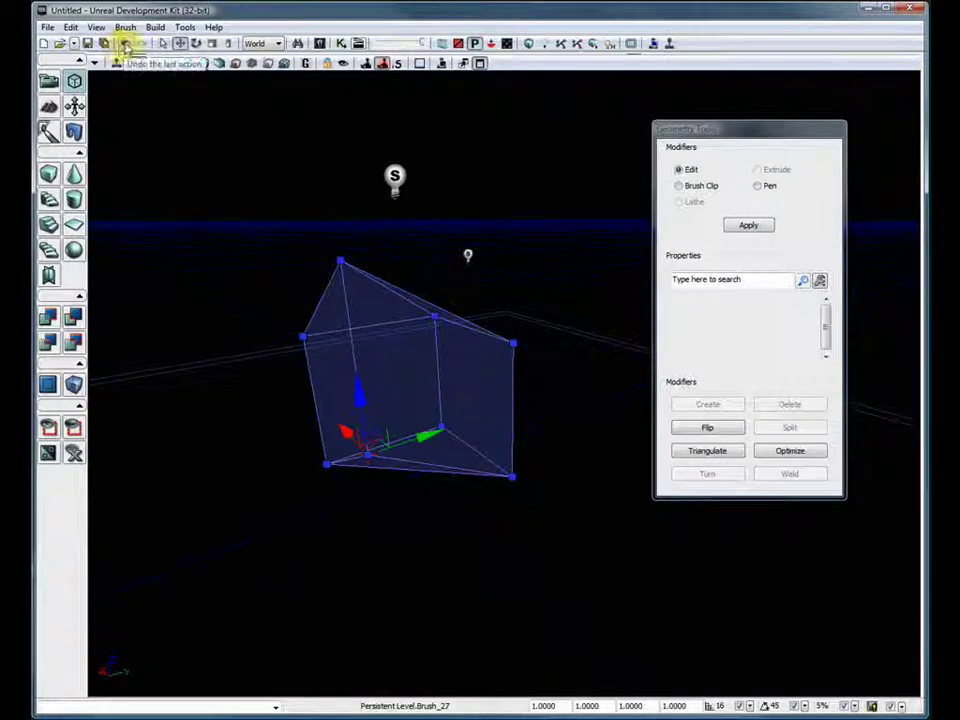
left_click(125, 44)
left_click(125, 44)
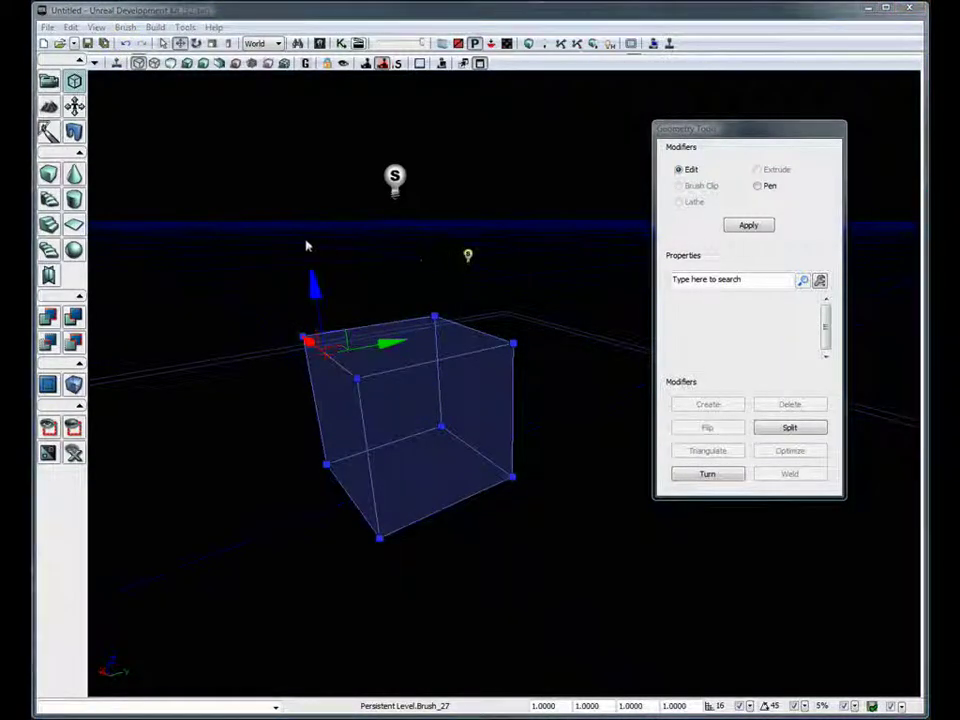
Try moving the cube's upper left edge outward along Y and its front face along X
left_click_drag(393, 345, 330, 352)
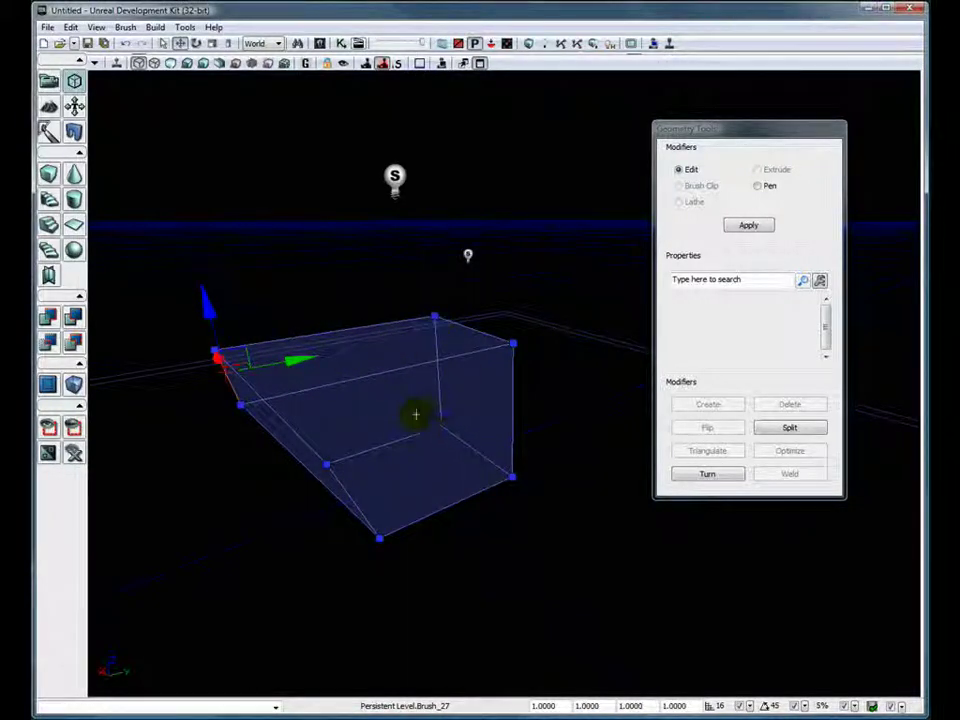
left_click(397, 408)
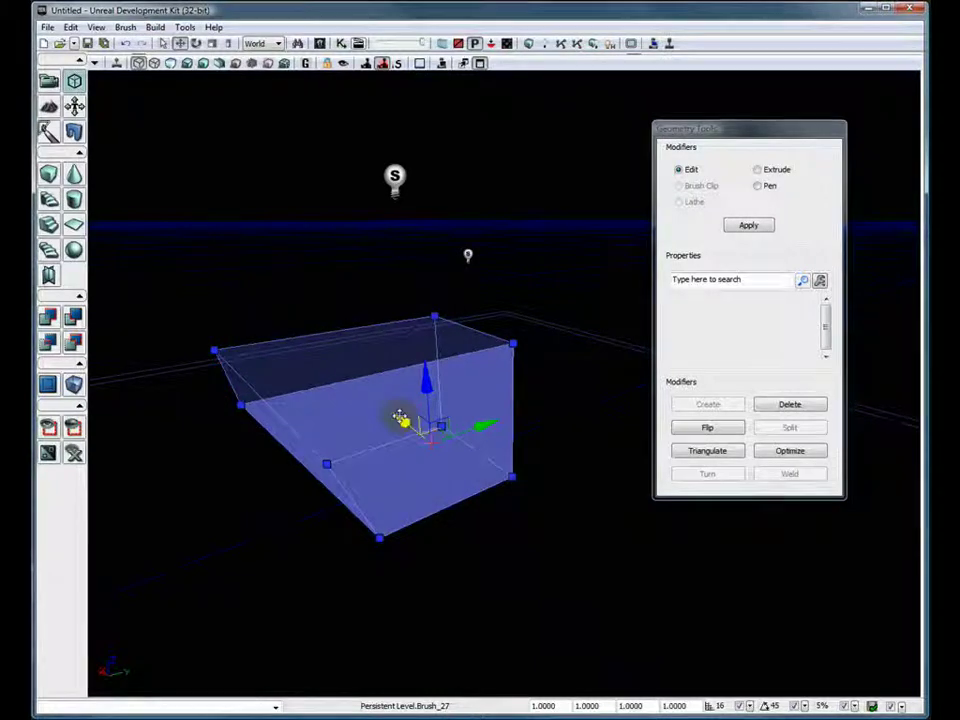
left_click_drag(399, 418, 480, 485)
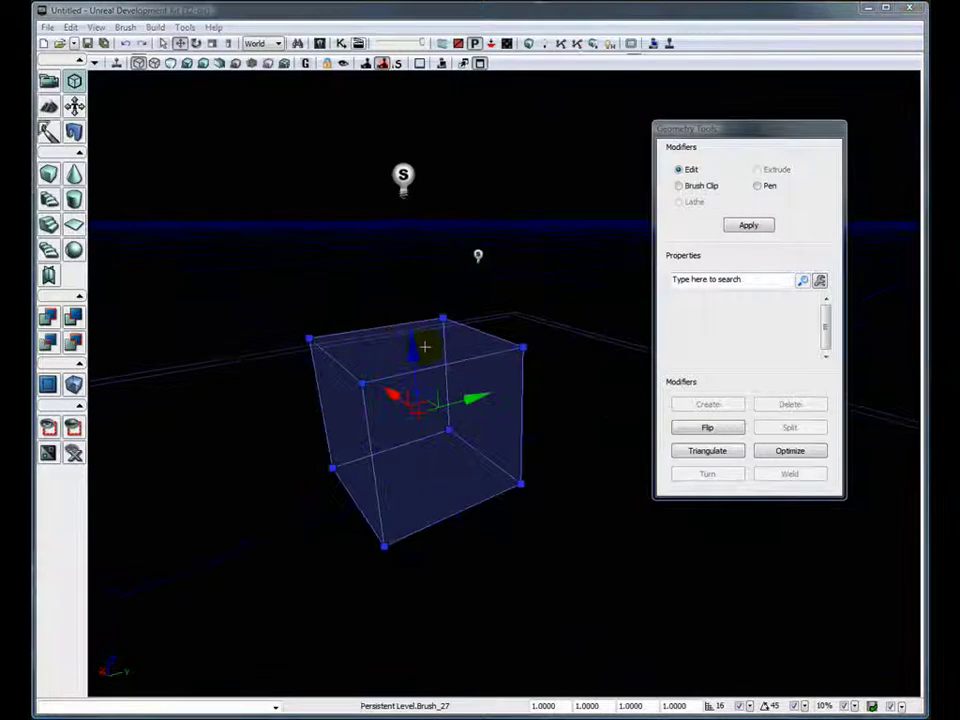
Scale the cube's top face down to a small square so the brush tapers upward
left_click(430, 344)
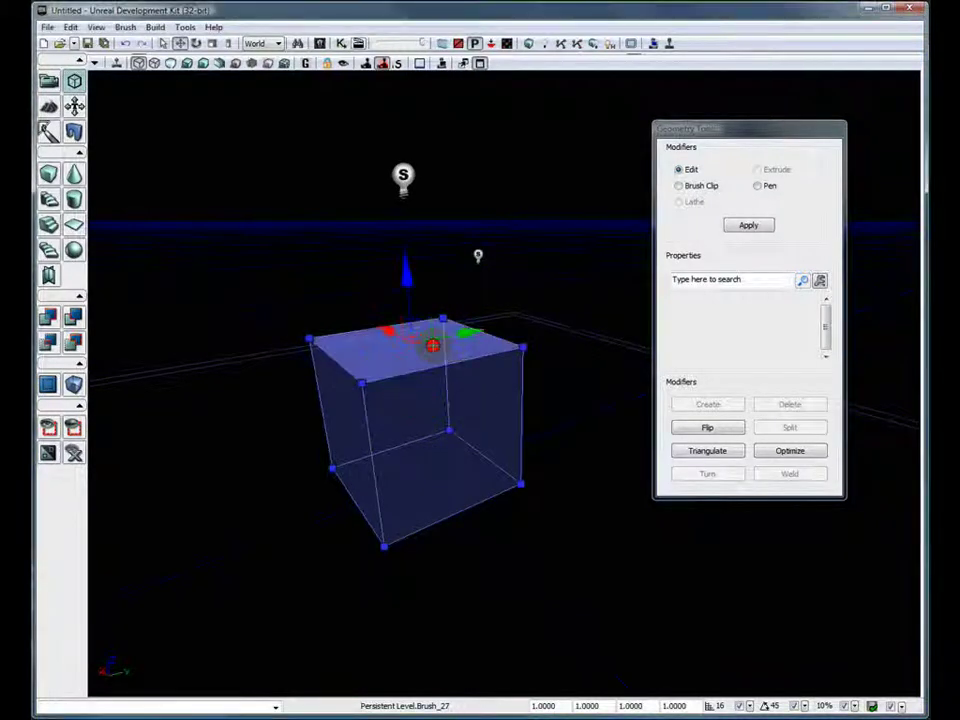
left_click(212, 43)
mouse_move(405, 267)
left_mouse_down()
mouse_move(440, 248)
mouse_move(382, 308)
left_mouse_up()
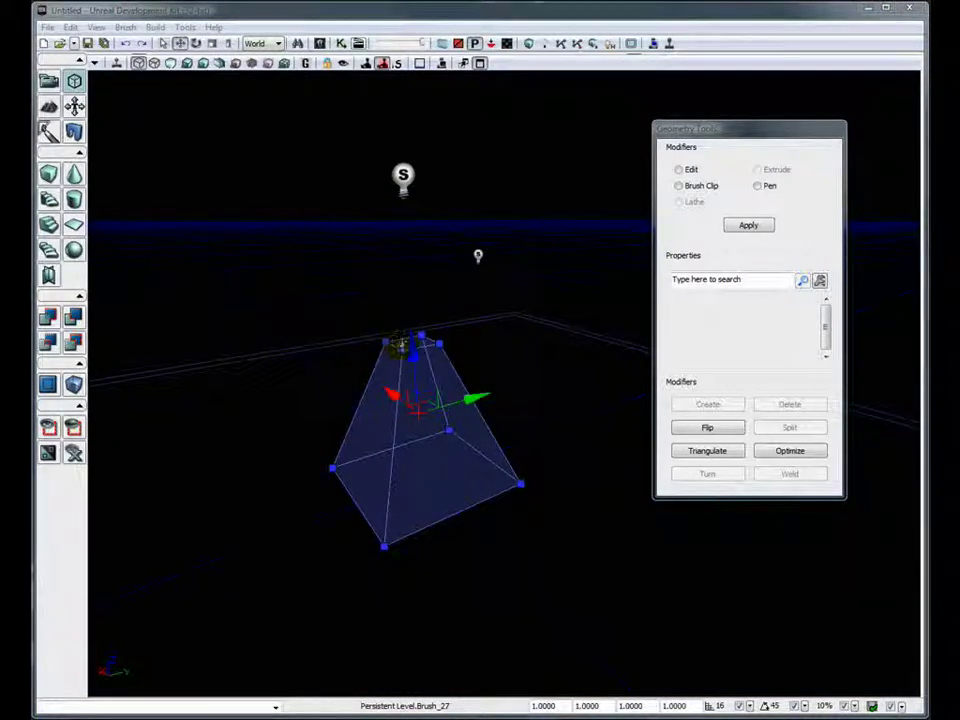
Extrude the tapered brush's small top face with a length of 64 and 3 segments
left_click(402, 345)
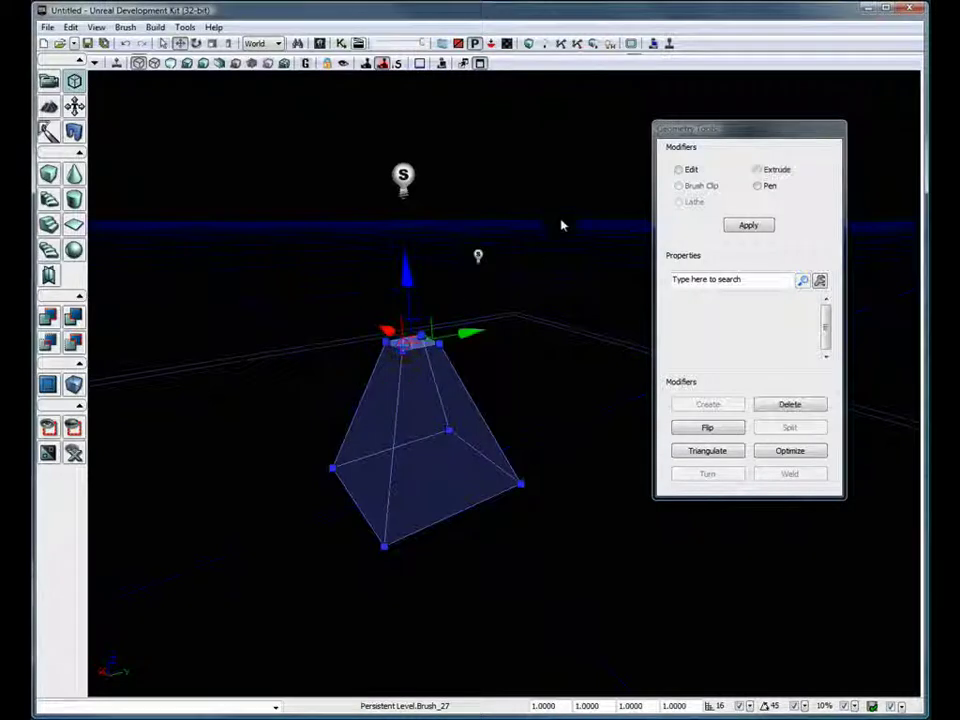
left_click(758, 170)
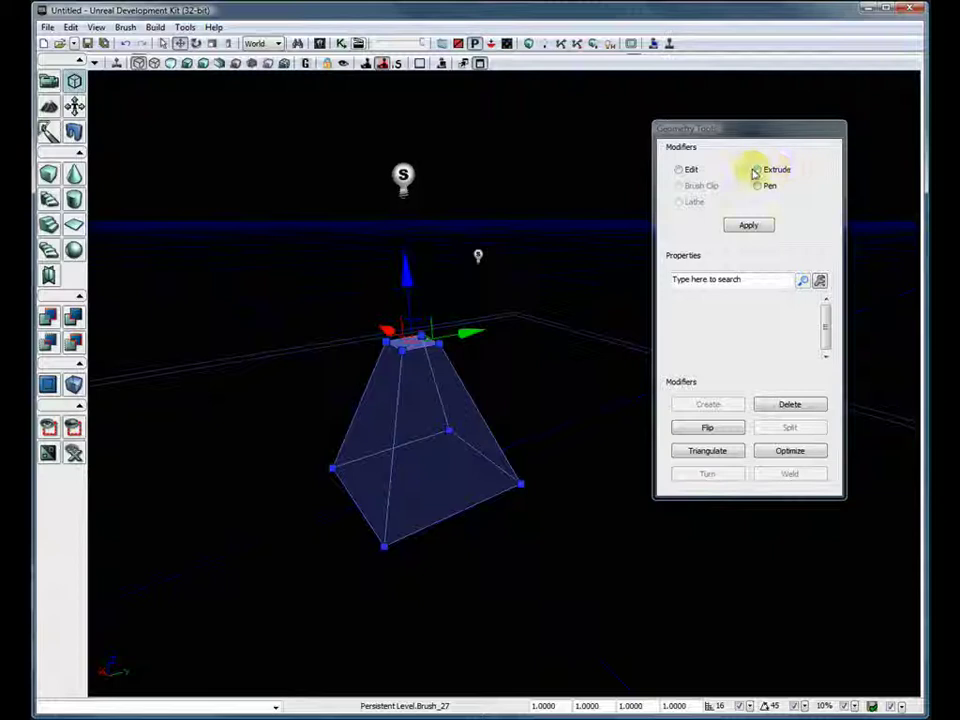
left_click(757, 171)
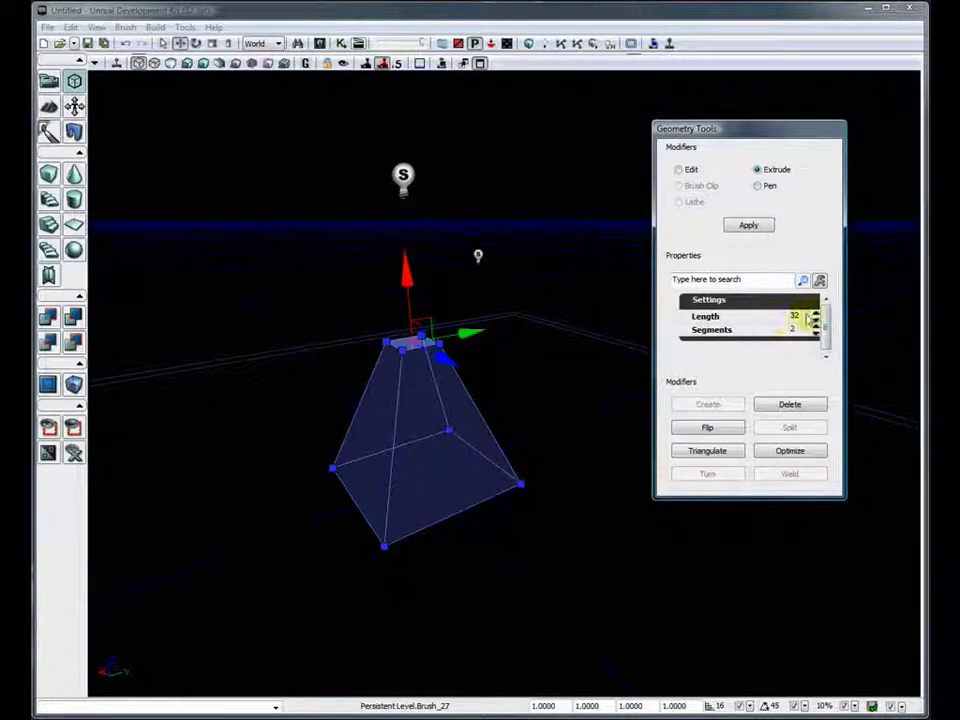
left_click(808, 320)
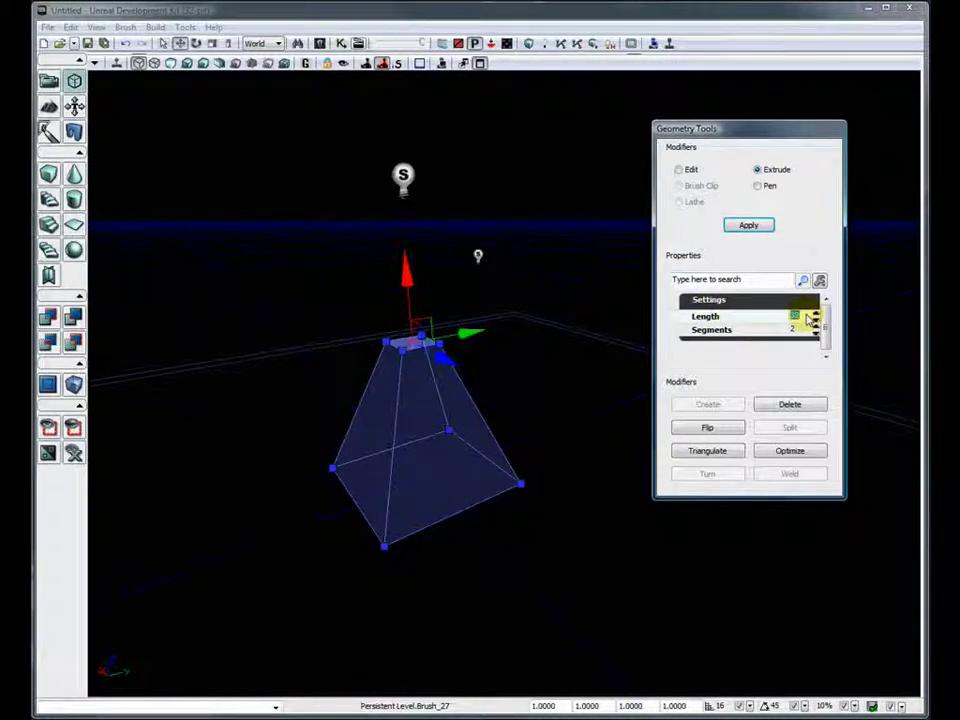
type("64")
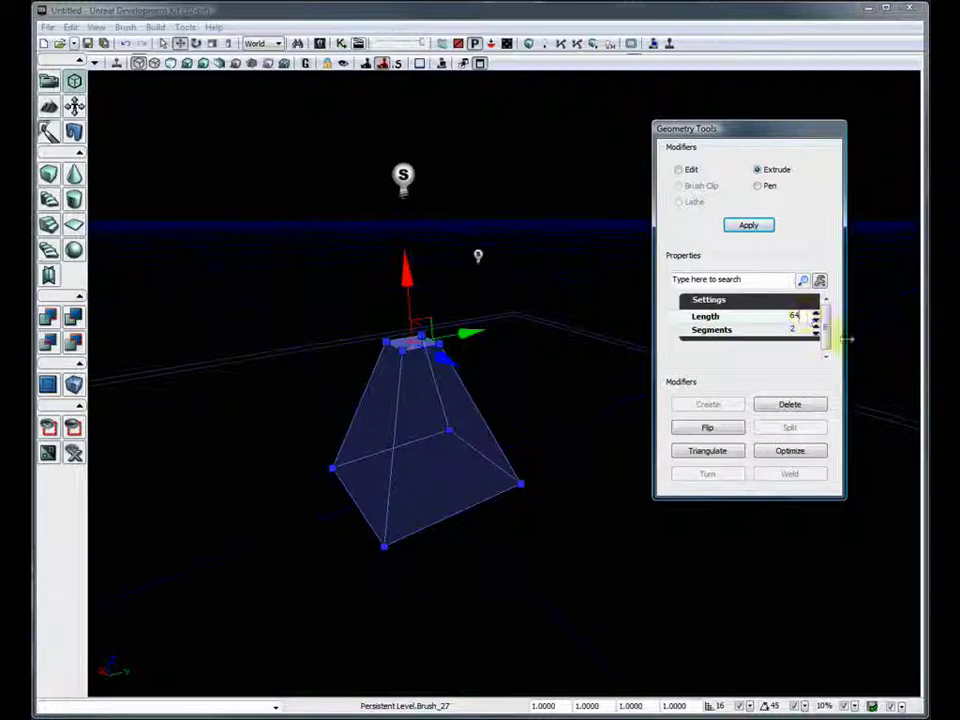
left_click(800, 331)
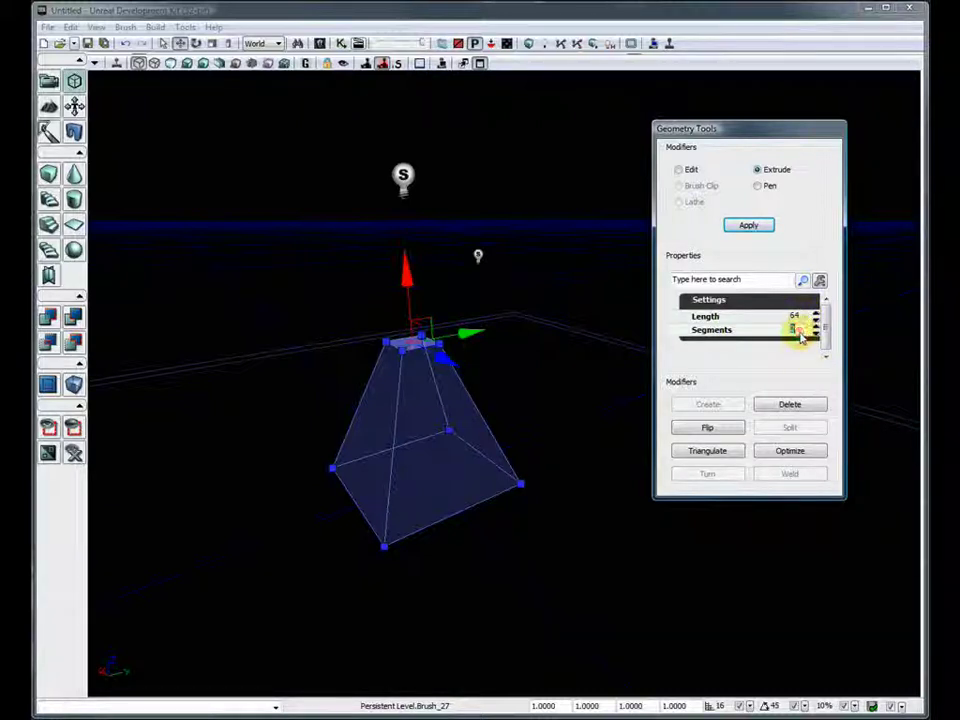
type("3")
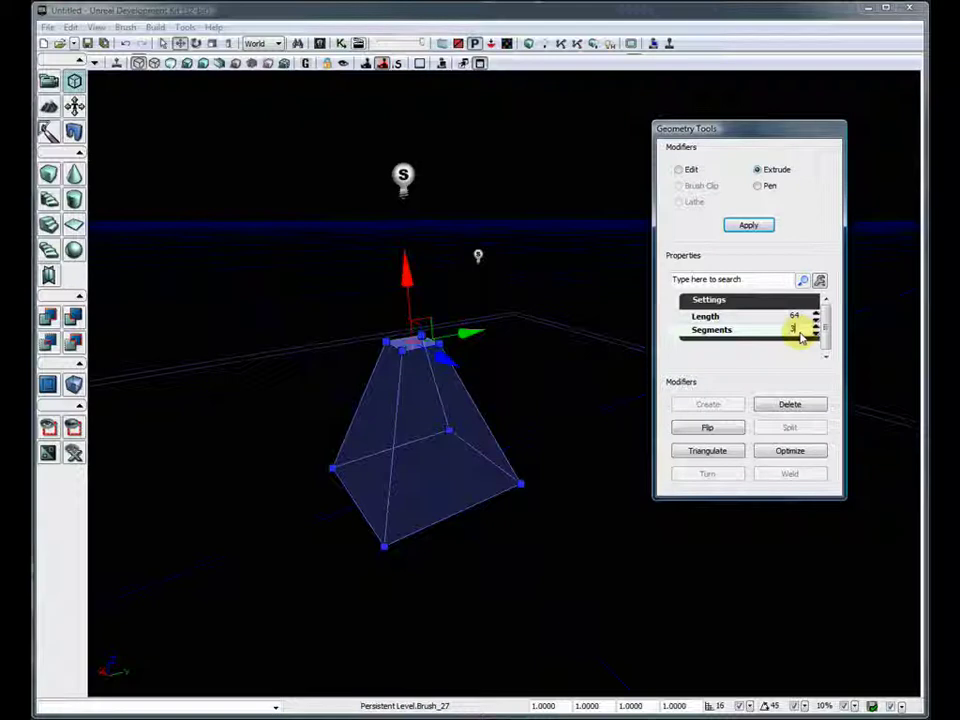
left_click(745, 226)
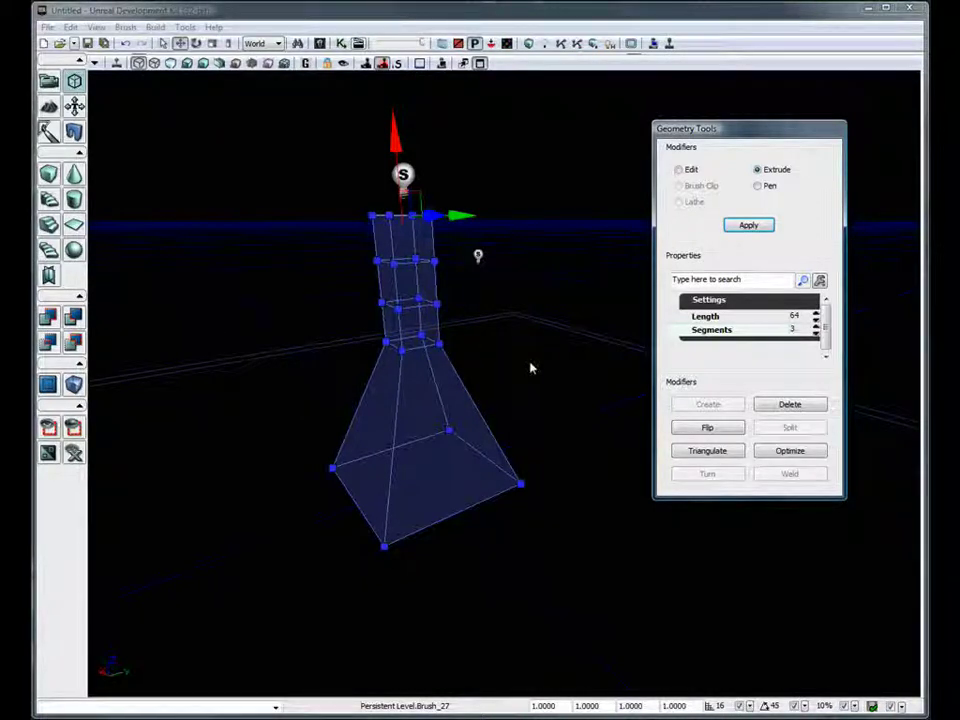
left_click(557, 583)
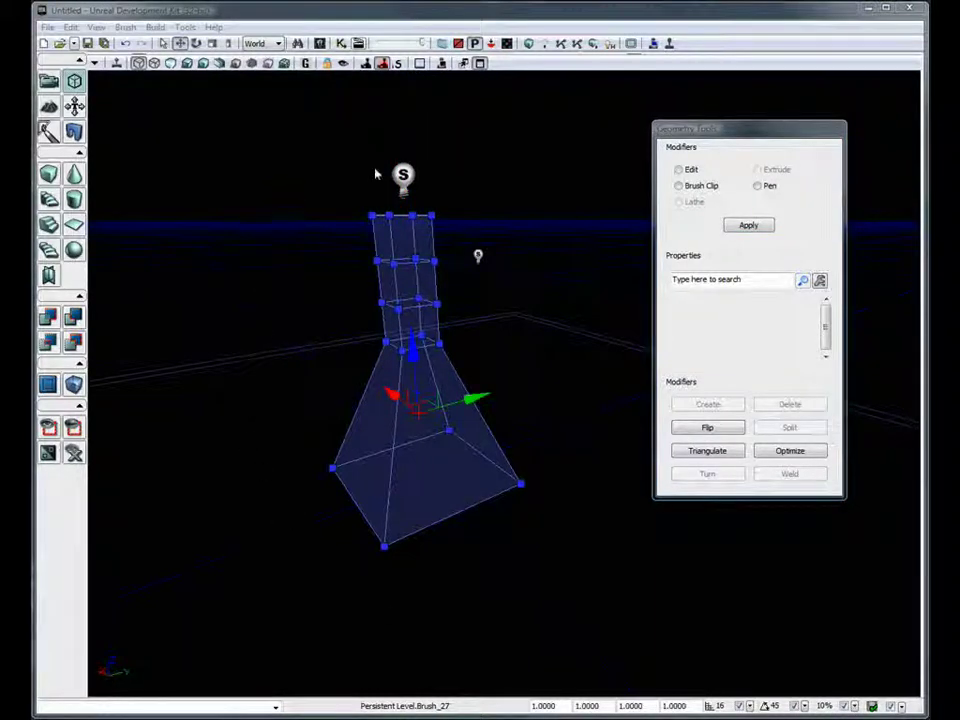
Extrude the side face of the neck's uppermost segment outward with a length of 64 and 3 segments to form an arm
left_click(384, 245)
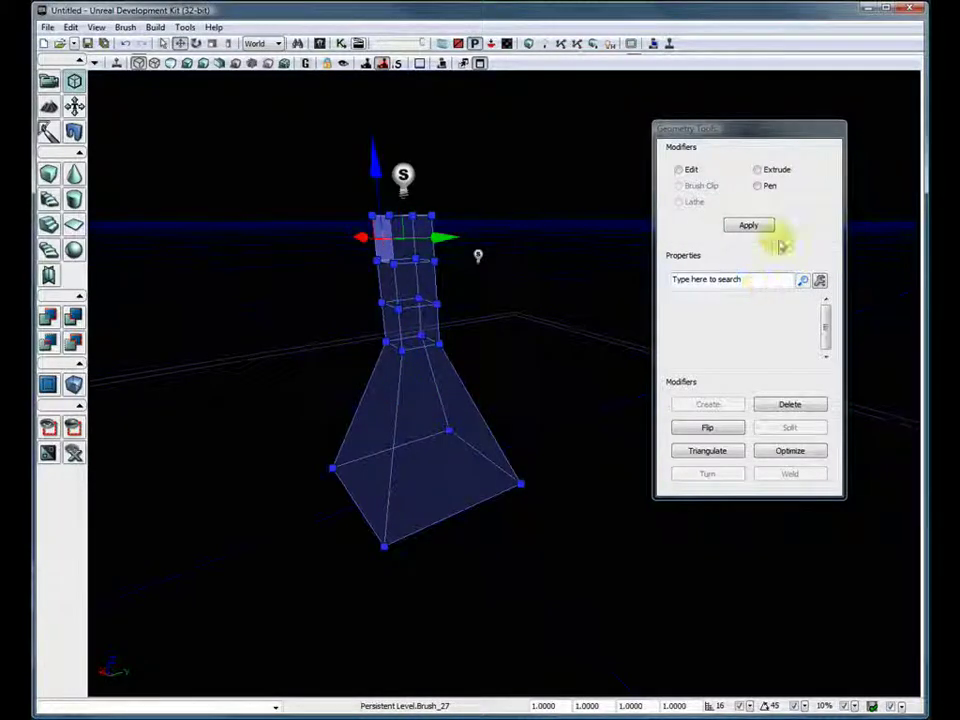
left_click(759, 170)
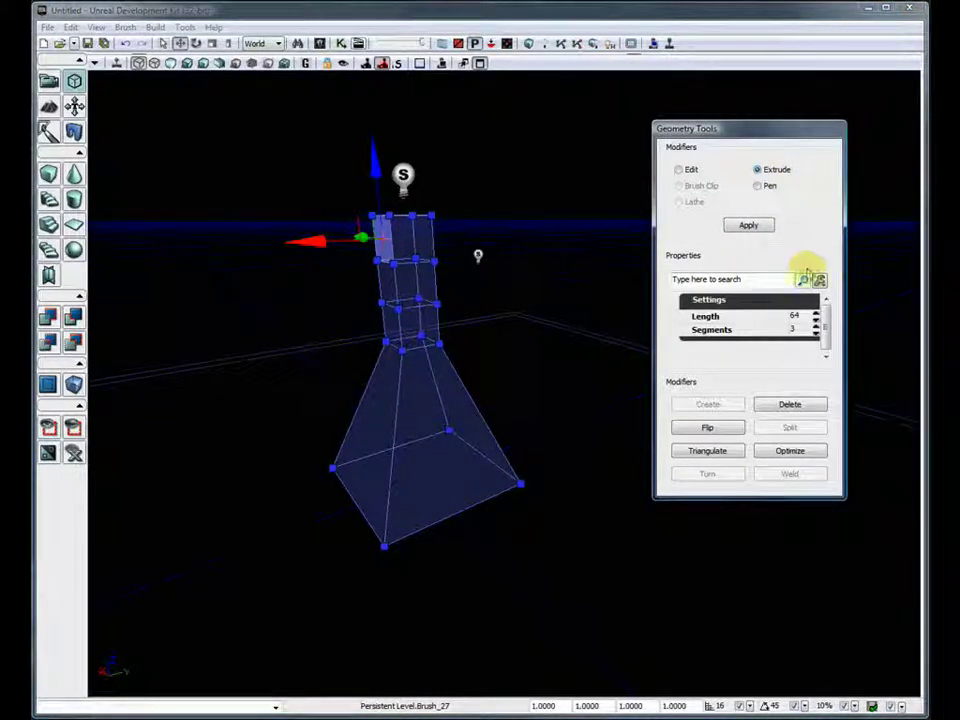
left_click(752, 226)
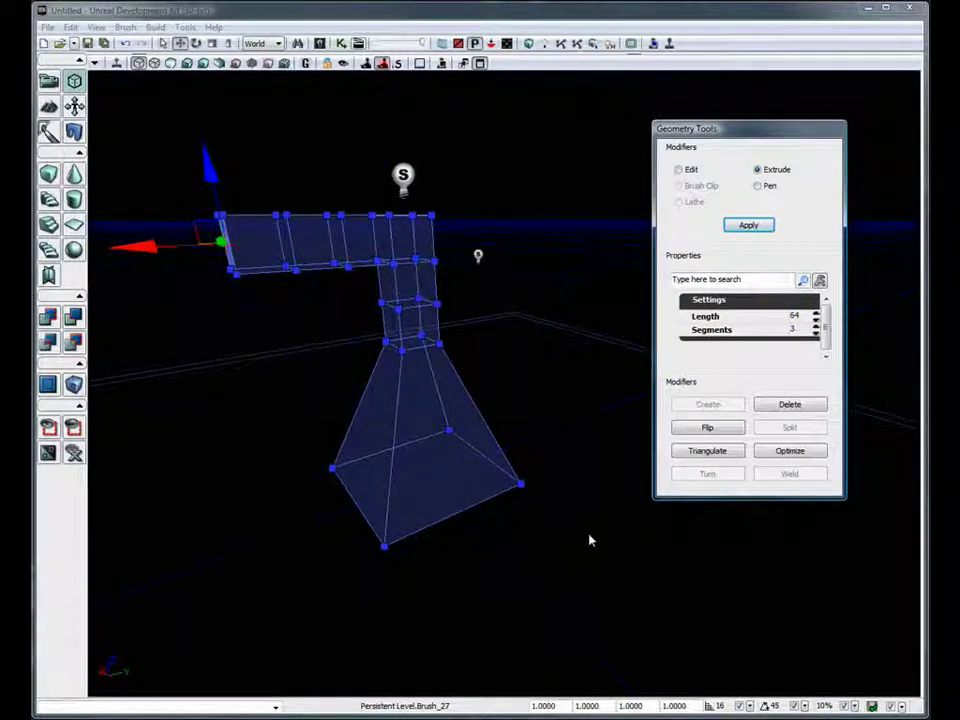
left_click(568, 445)
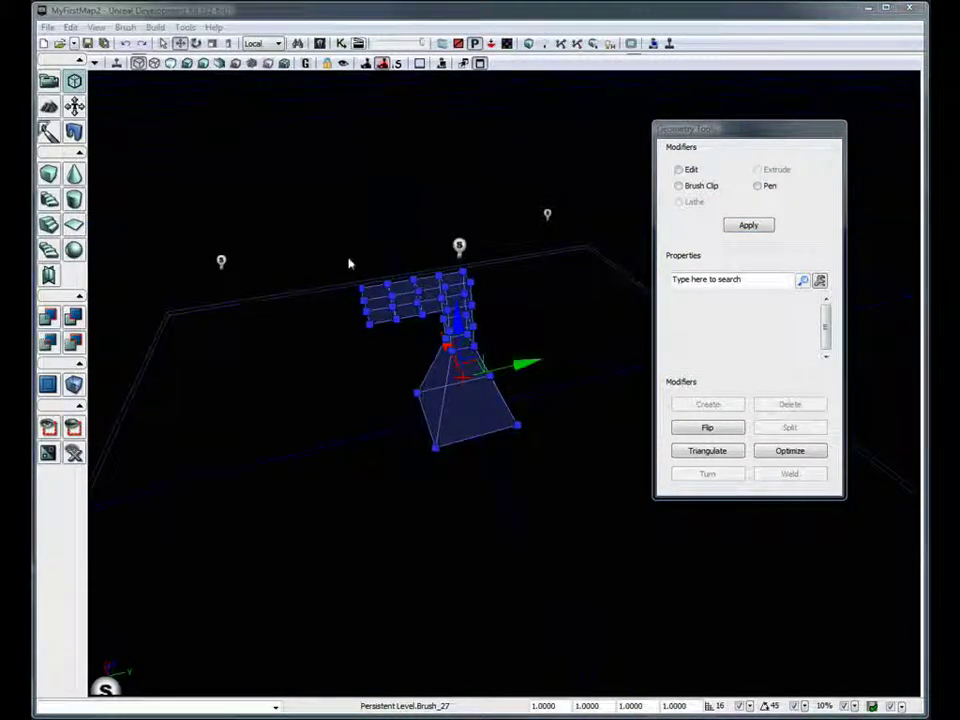
Extrude the upper face at the arm's outer end upward to form a column
left_click(375, 290)
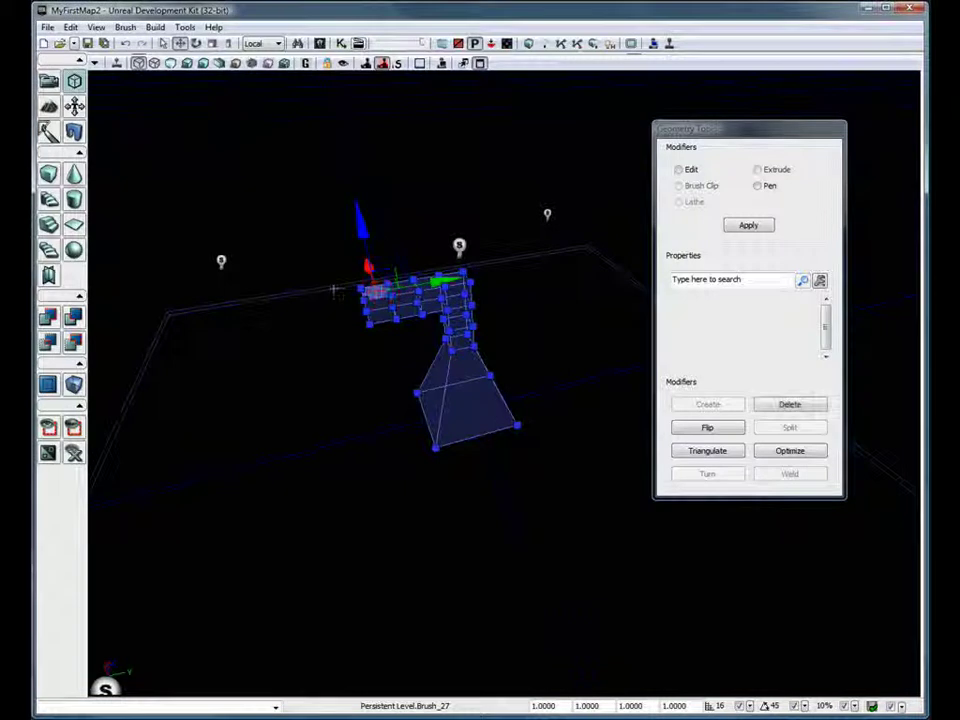
left_click(757, 169)
left_click(749, 225)
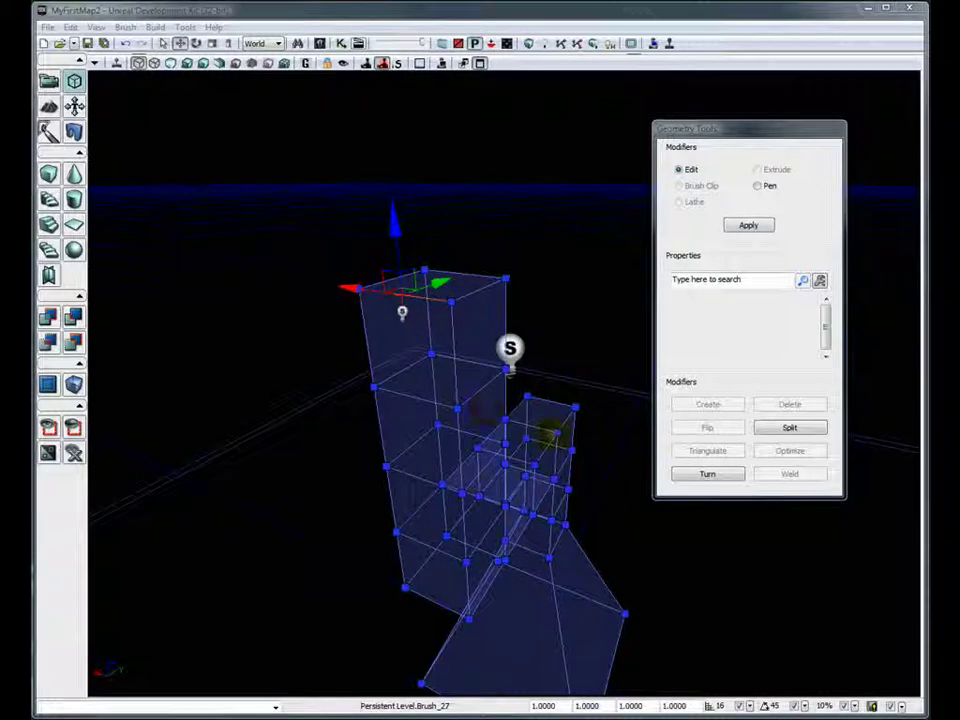
Split the column's selected top edge and slide the two outer top edges along X to the middle to form a ridge
left_click(796, 430)
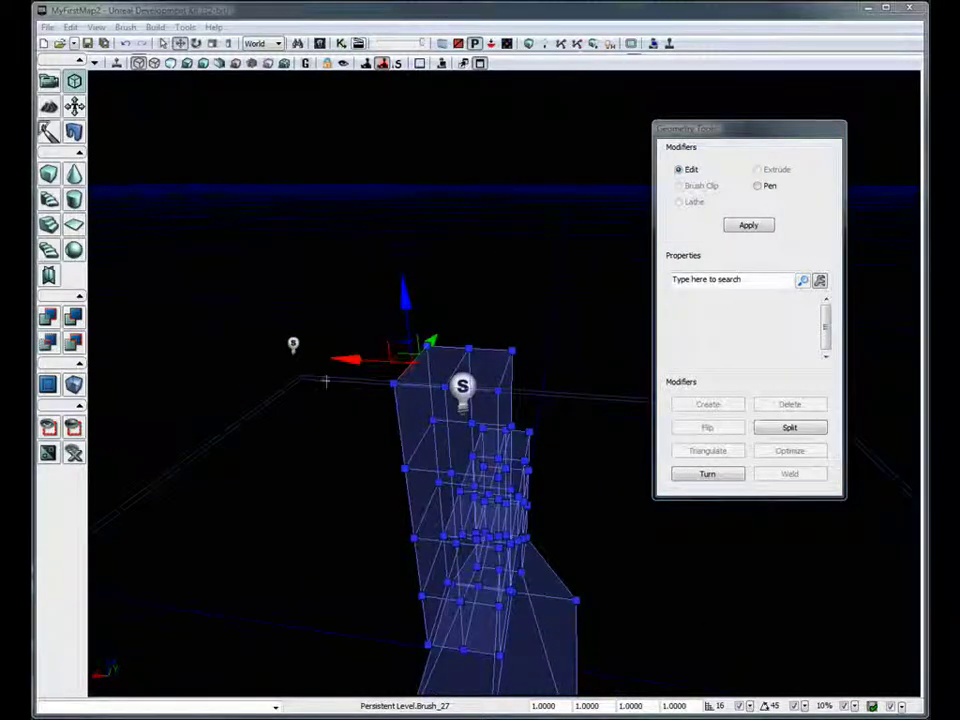
left_click_drag(348, 358, 392, 362)
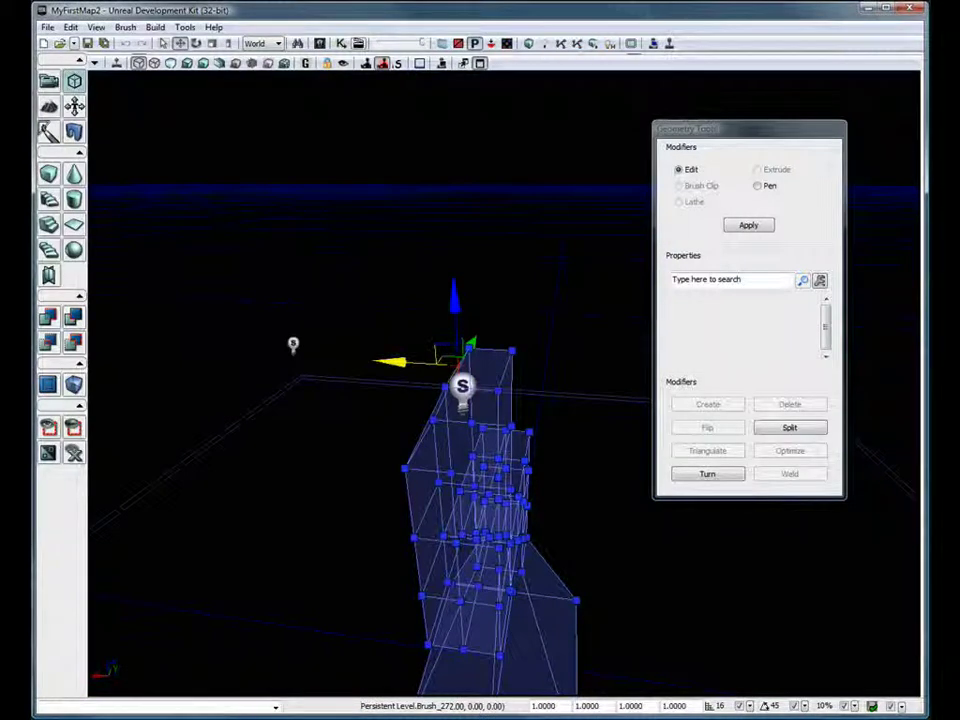
left_click(343, 373)
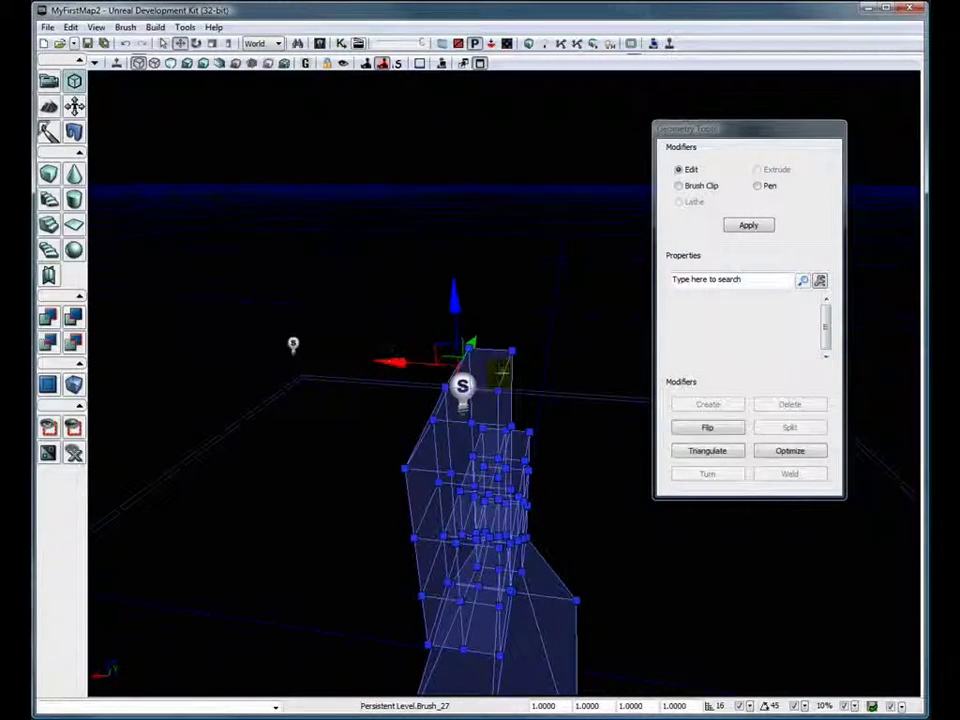
left_click(502, 373)
left_click_drag(445, 362, 392, 360)
left_click(331, 473)
mouse_move(331, 473)
left_mouse_down()
mouse_move(327, 457)
mouse_move(321, 518)
left_mouse_up()
right_click_drag(333, 475, 328, 431)
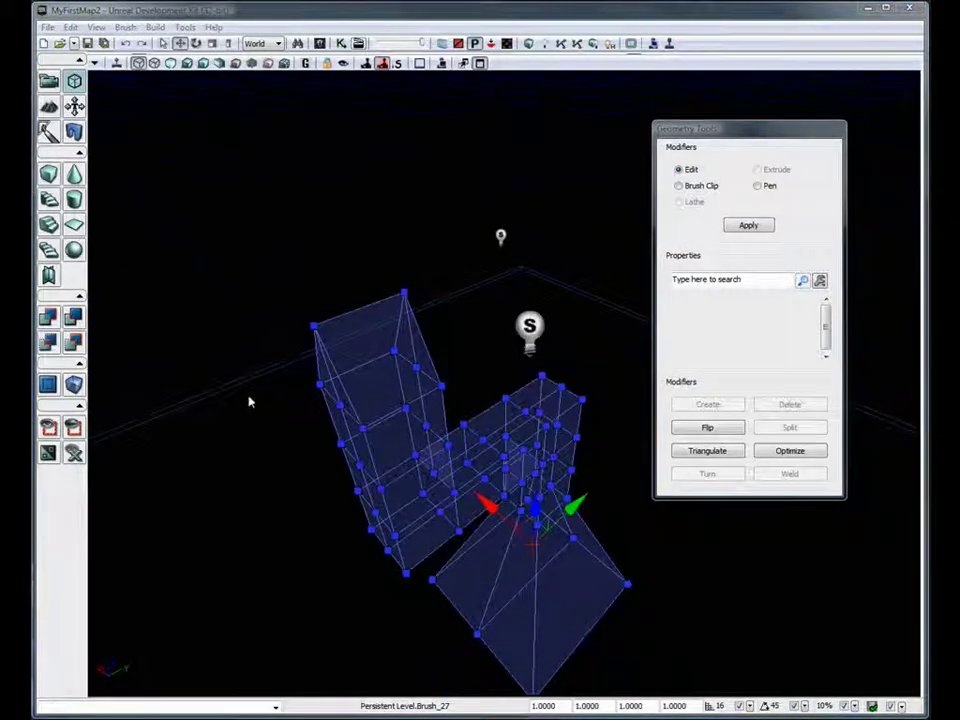
Weld the column's two ridge vertices into one and move the welded vertex along Y to the middle of the top
left_click(312, 325)
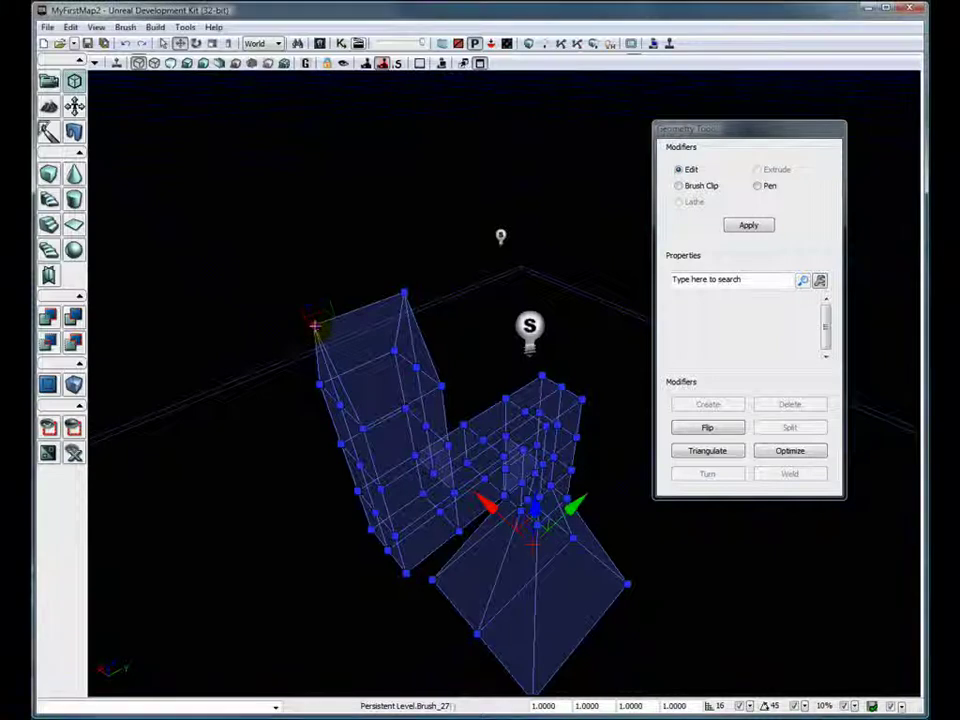
left_click(404, 292, "ctrl")
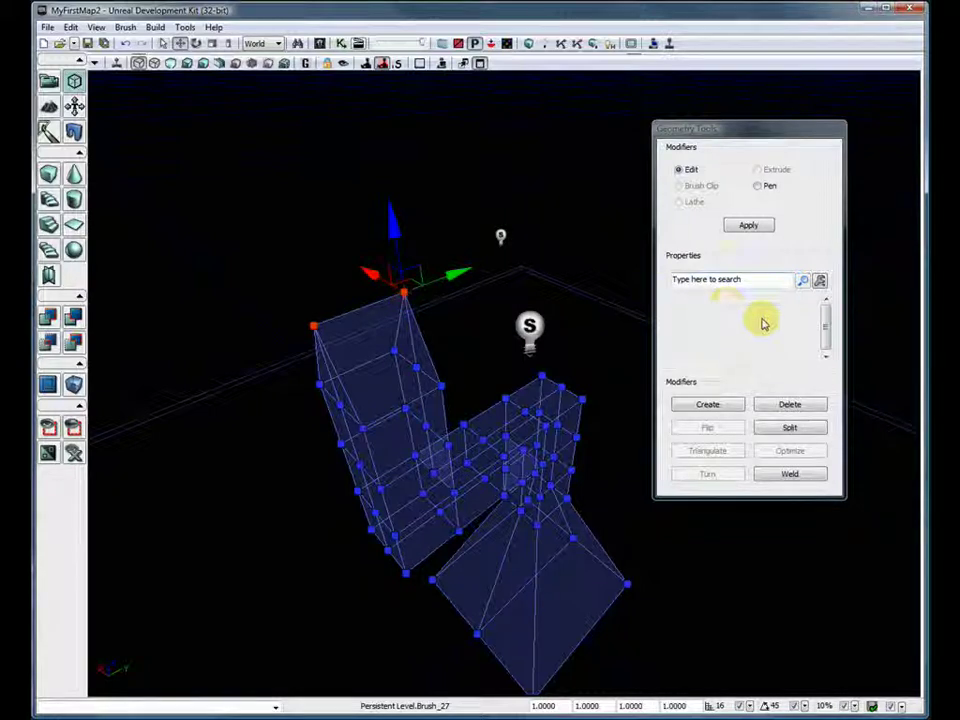
left_click(792, 476)
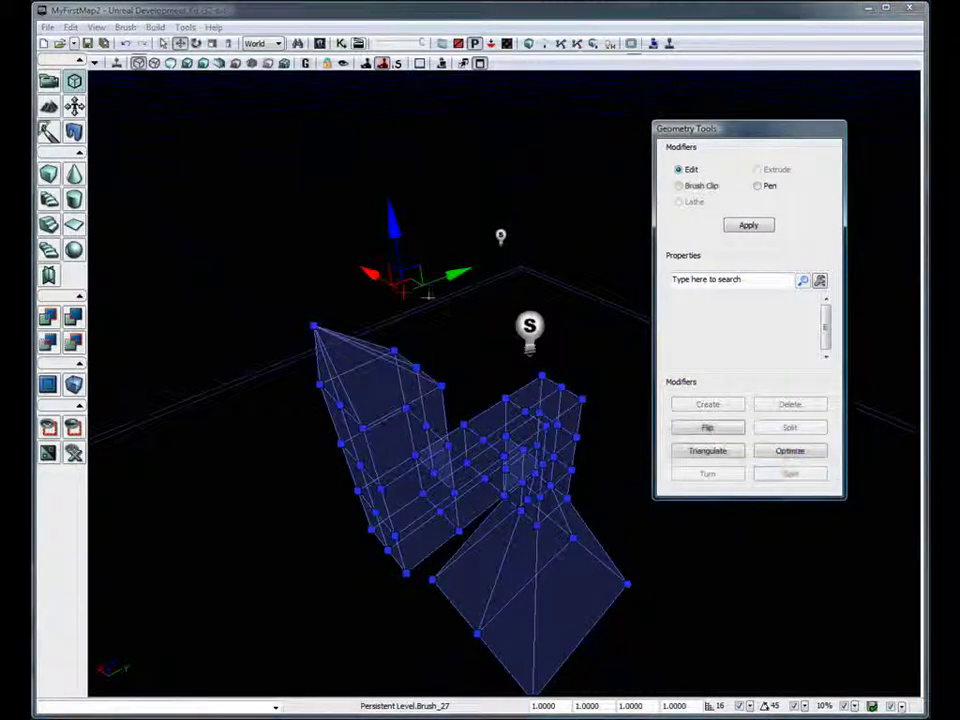
left_click(312, 325)
left_click_drag(378, 302, 426, 283)
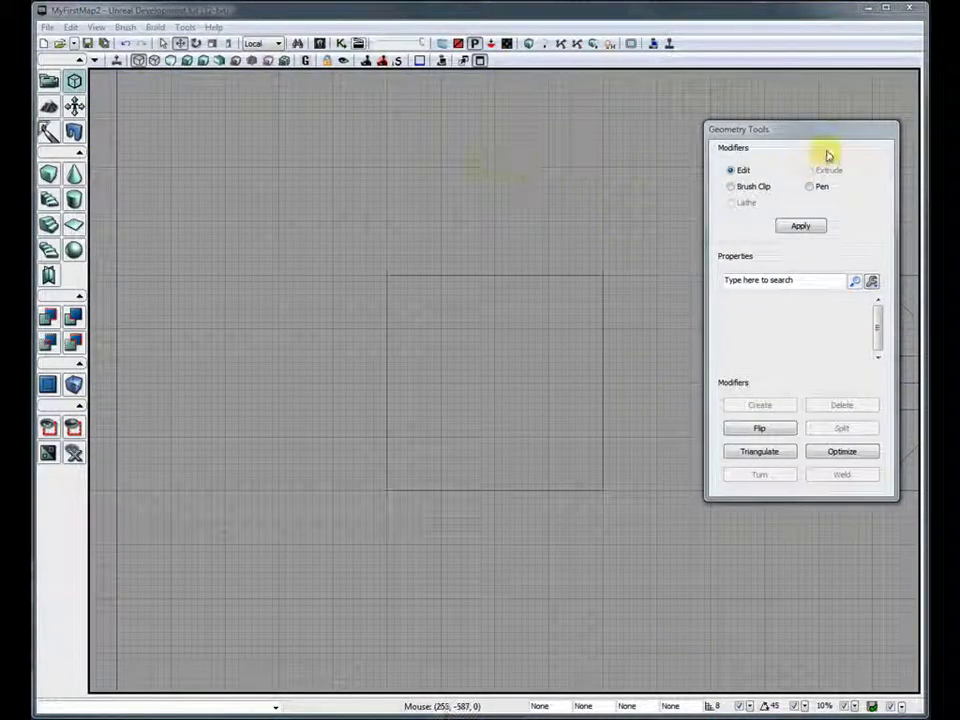
Draw a diagonal Brush Clip line across one corner of the cube, turn off Flip Normal and Split, and select the cube
left_click(732, 187)
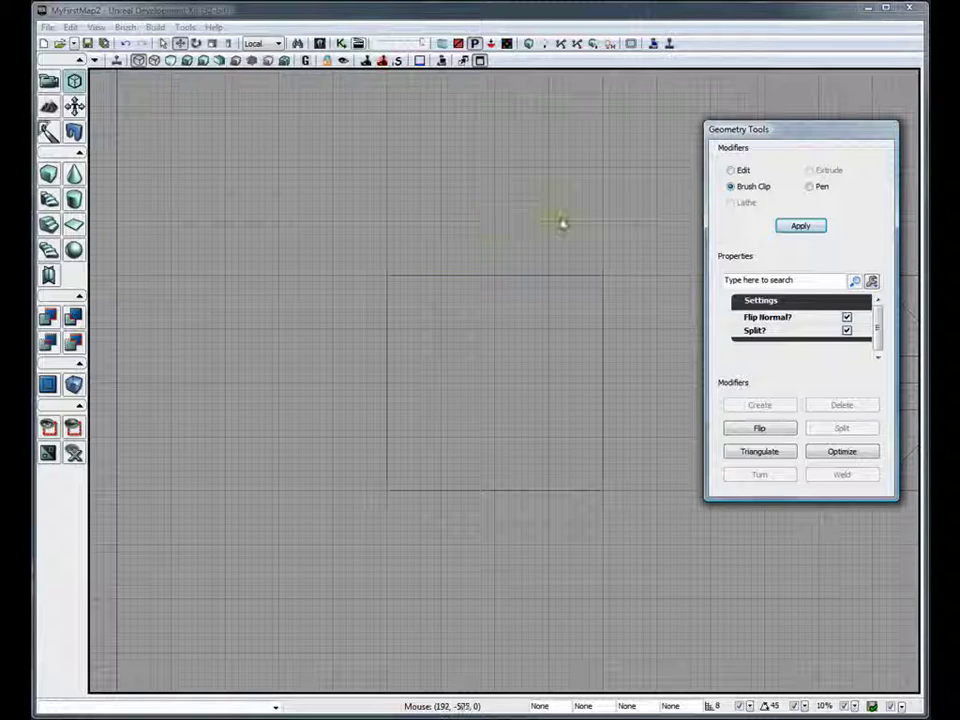
left_click(494, 221)
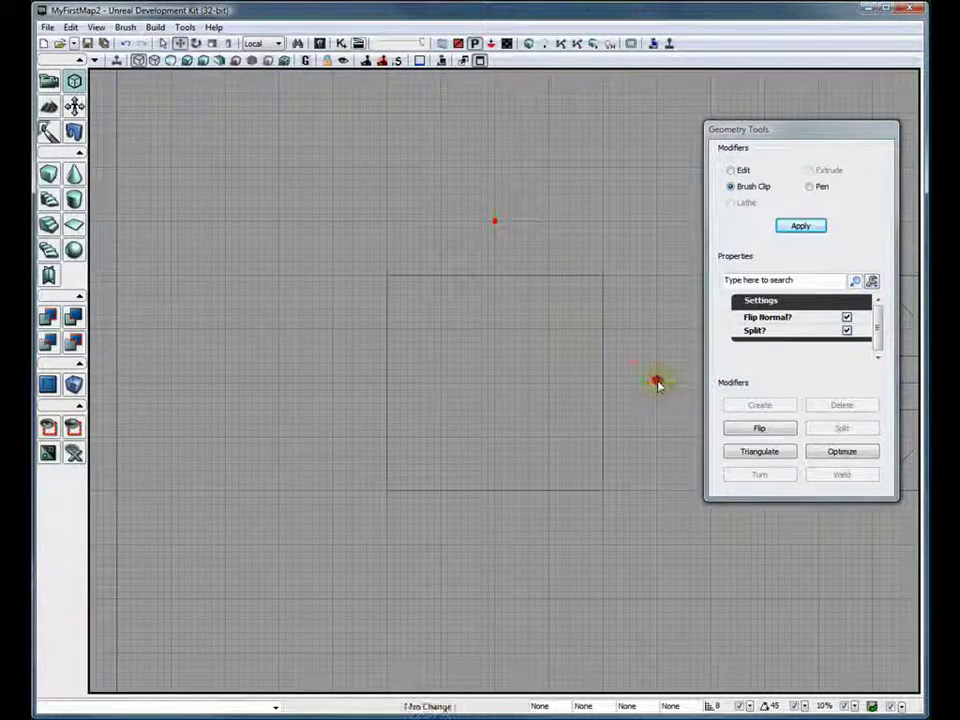
left_click(657, 385)
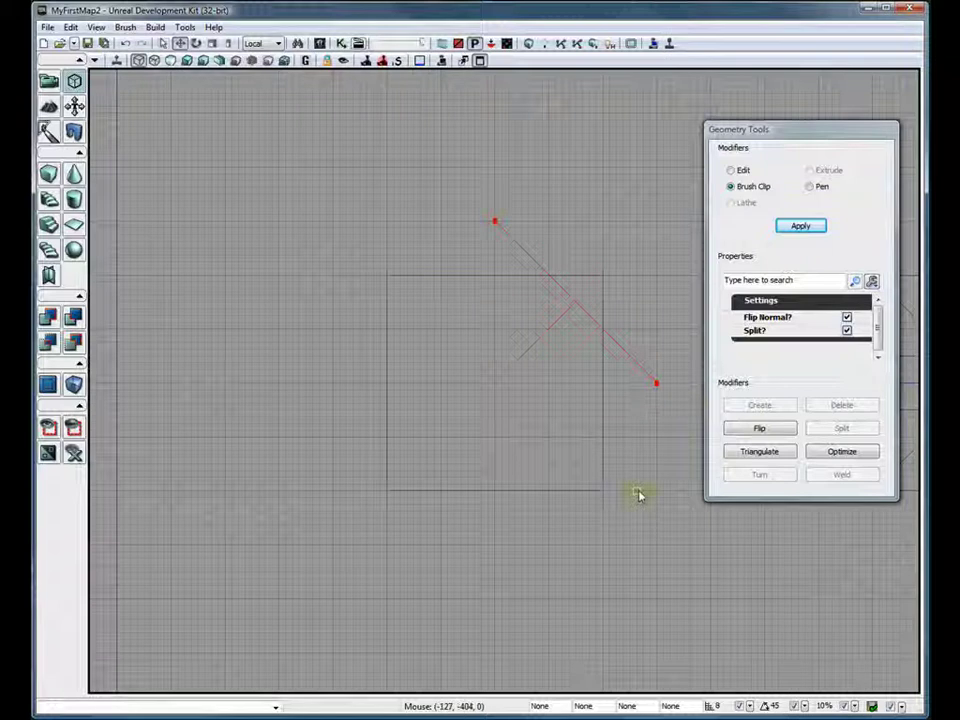
left_click(847, 331)
left_click(847, 319)
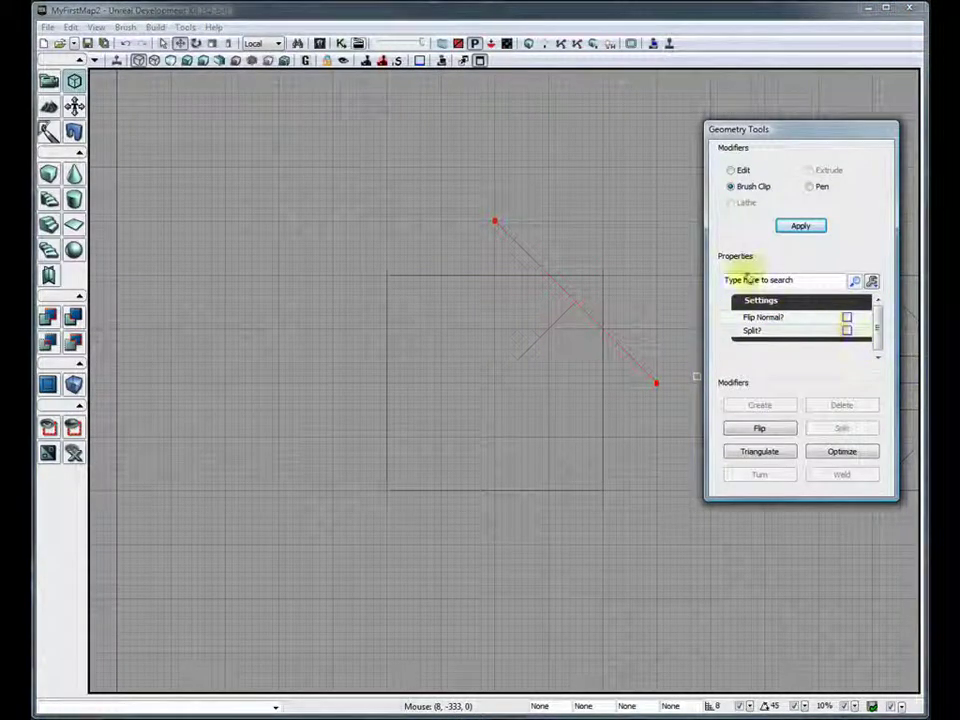
left_click(799, 227)
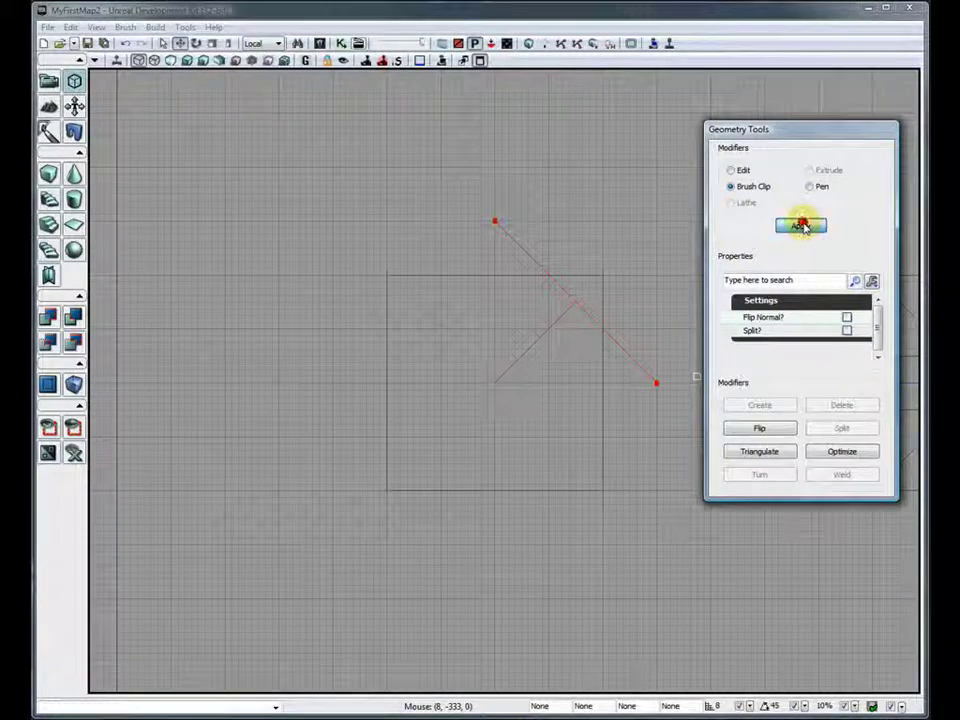
left_click(495, 274)
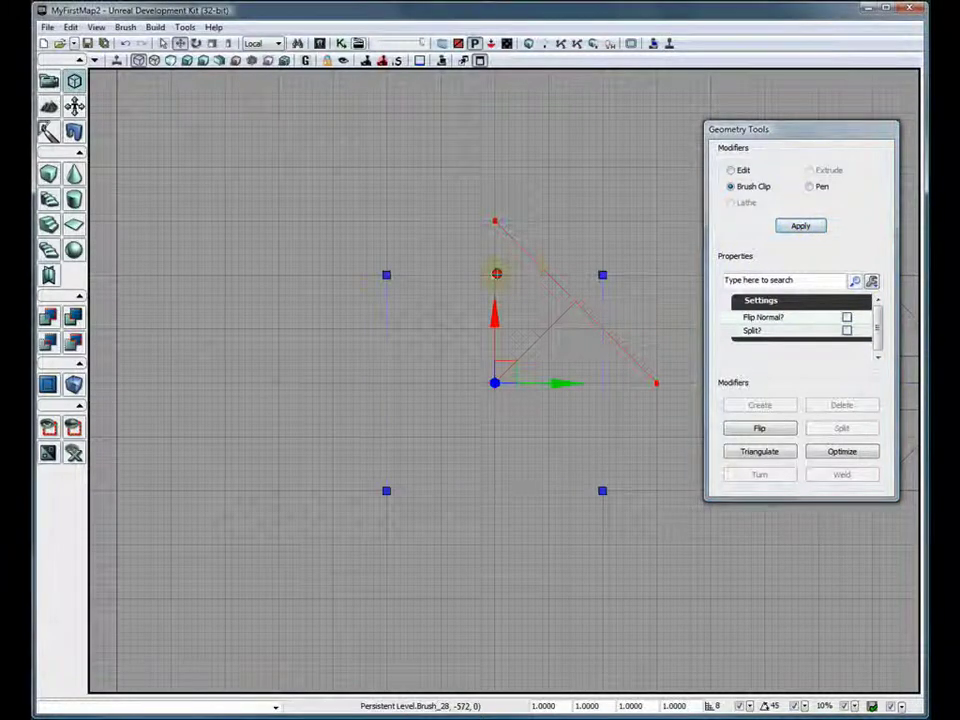
Try clipping the cube along the diagonal line with Flip Normal and Split off, and undo the clip
left_click(800, 226)
left_click(800, 226)
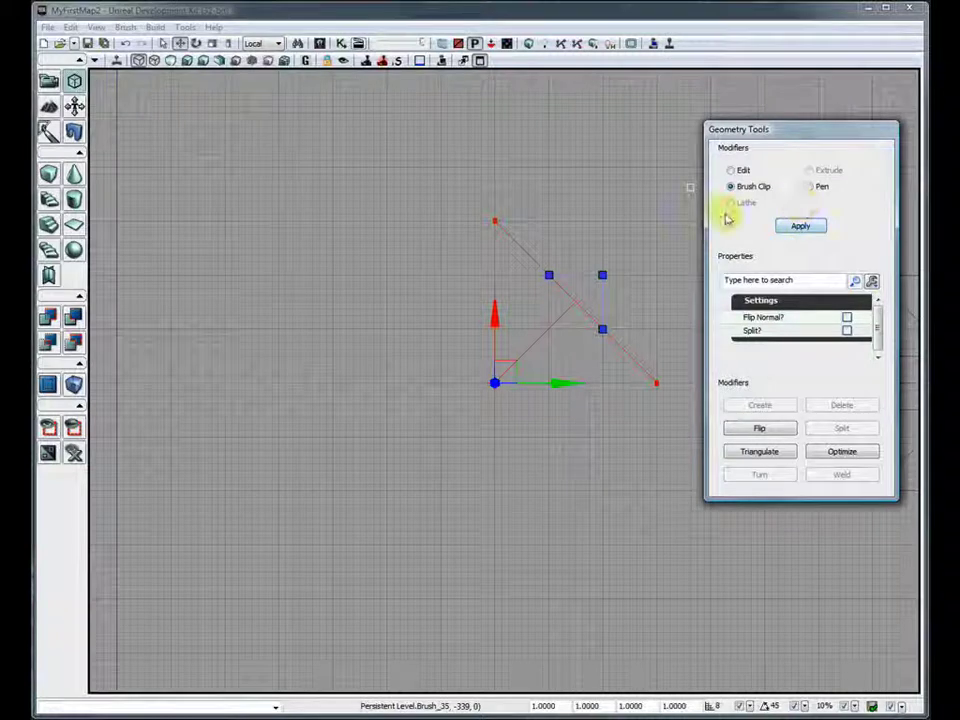
left_click(127, 46)
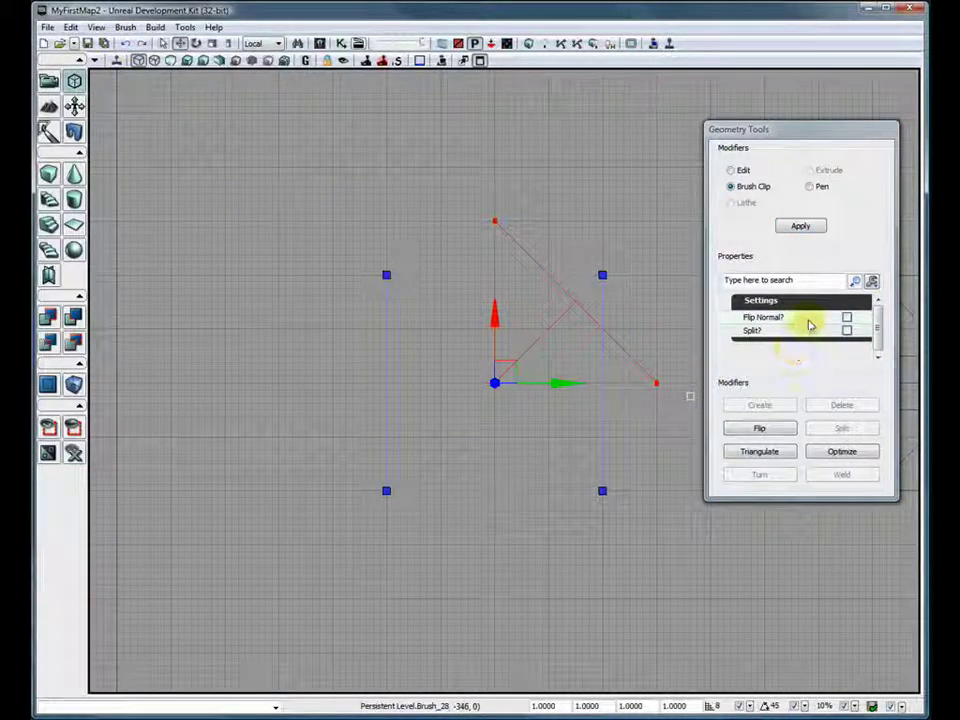
Turn on Flip Normal, try clipping the cube along the same diagonal line, and undo the clip
left_click(847, 318)
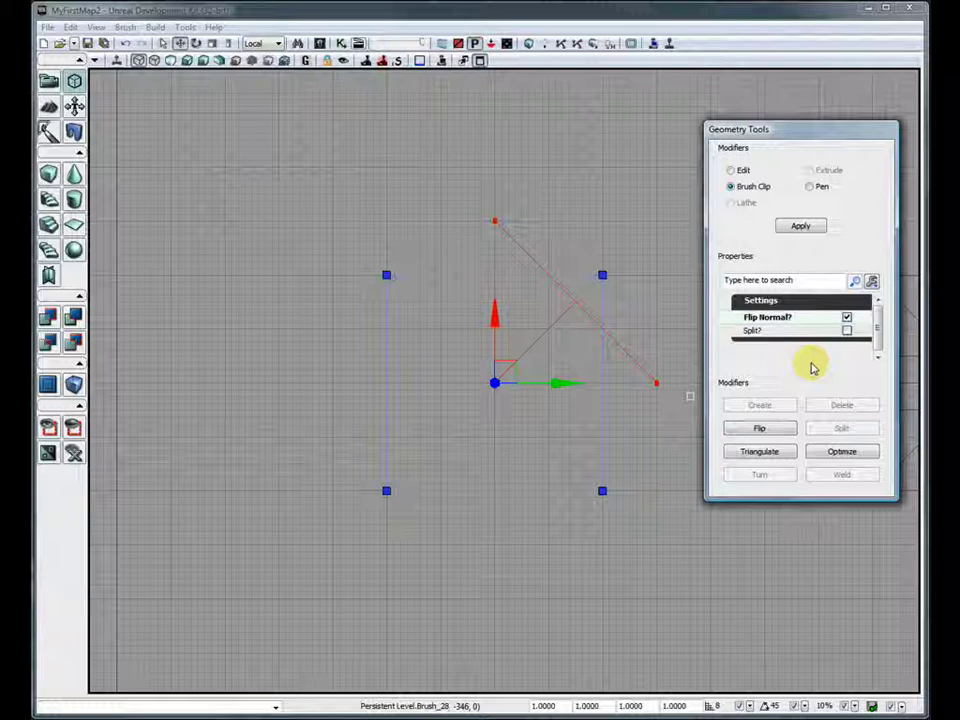
left_click(800, 227)
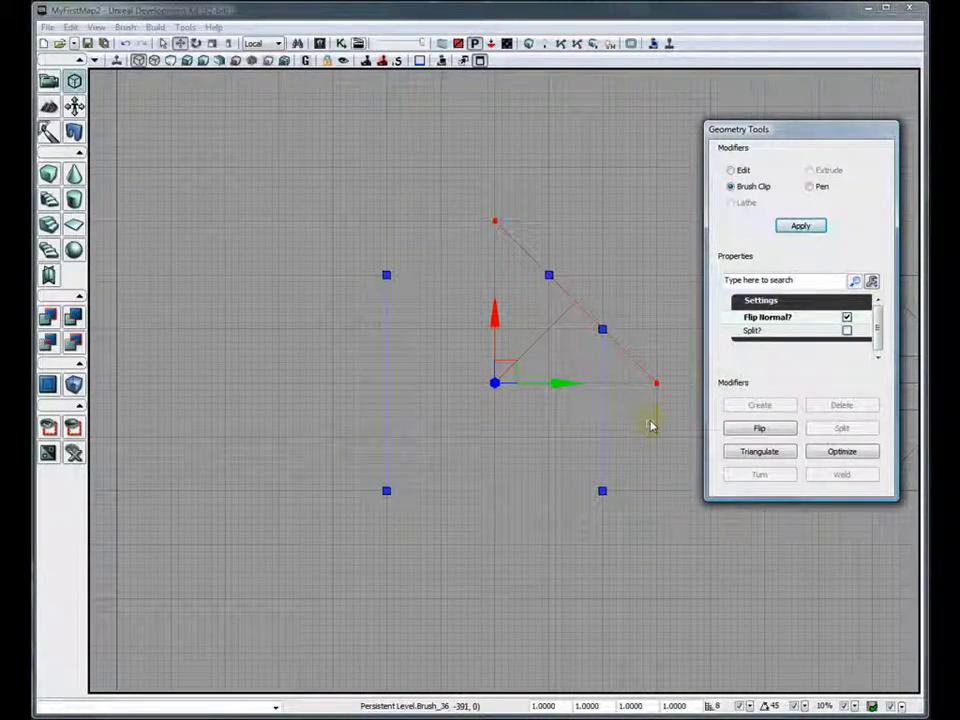
left_click(120, 44)
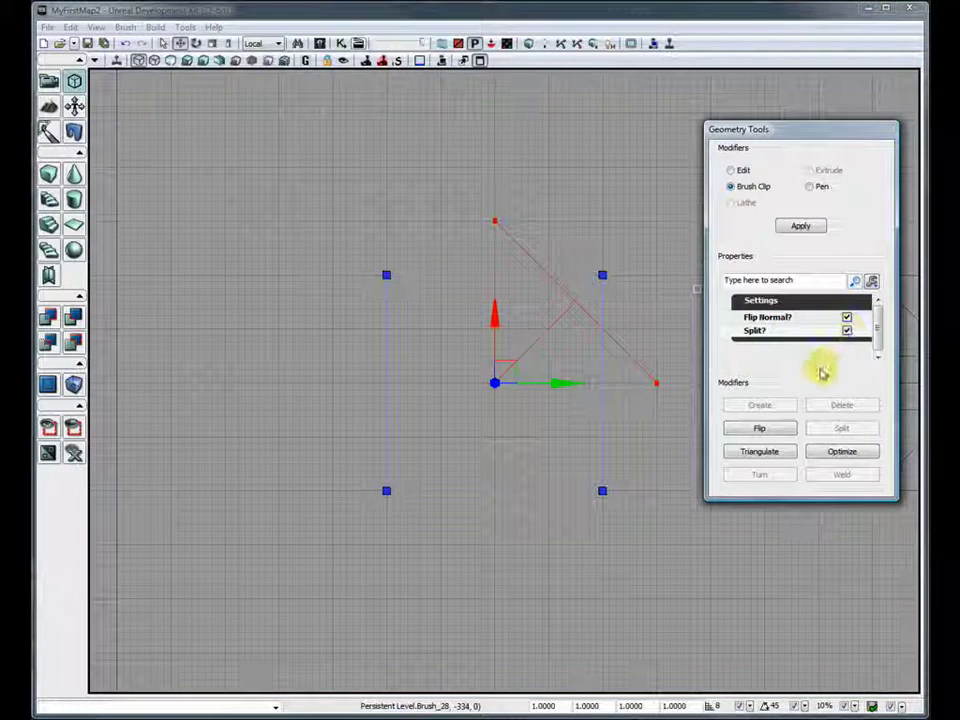
Clip the cube along the diagonal line with both Flip Normal and Split on, dividing off its corner
left_click(800, 226)
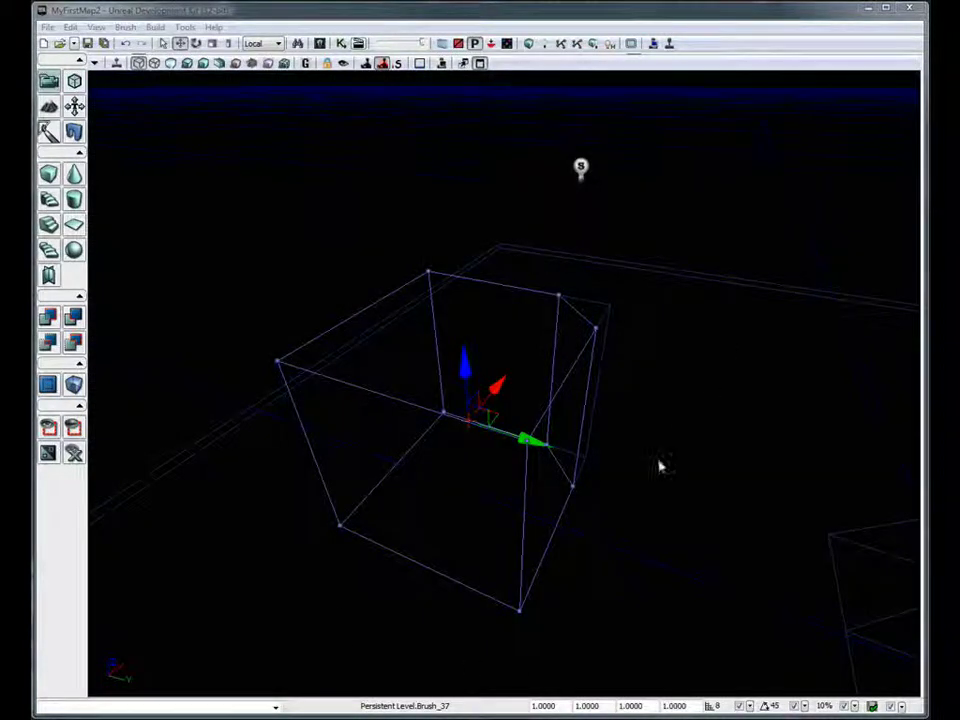
Move the two pieces of the divided cube apart
left_click_drag(497, 381, 447, 443)
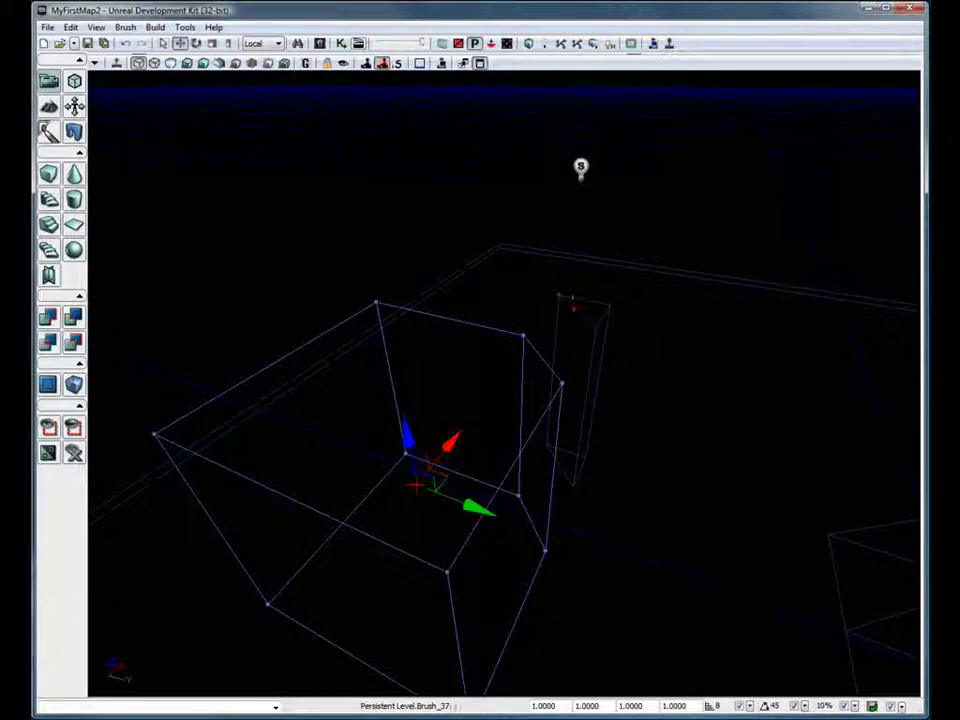
left_click(586, 360)
left_click_drag(497, 384, 531, 343)
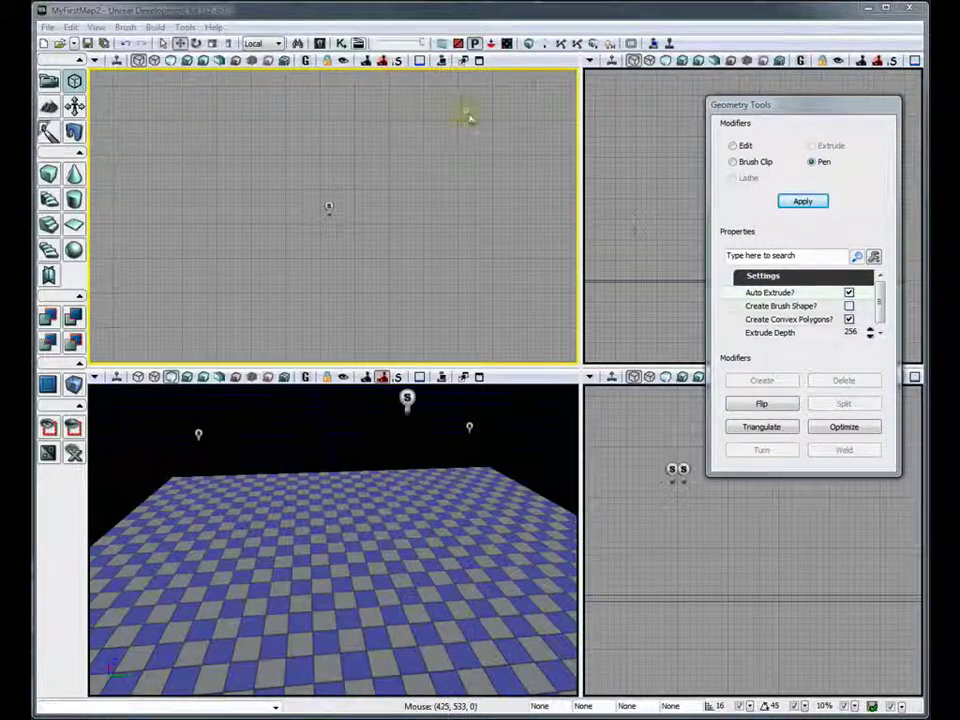
Draw a rectangular outline with a V-shaped notch in each side using the Pen modifier, with Auto Extrude at depth 256, and generate the brush
left_click(183, 327)
key("space")
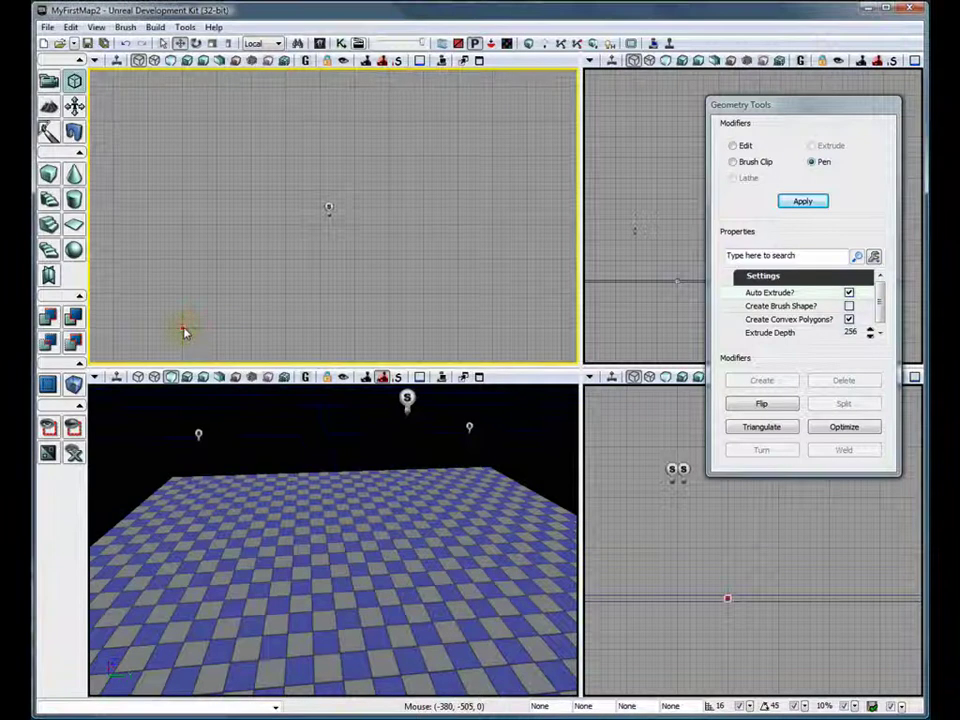
left_click(285, 330)
key("space")
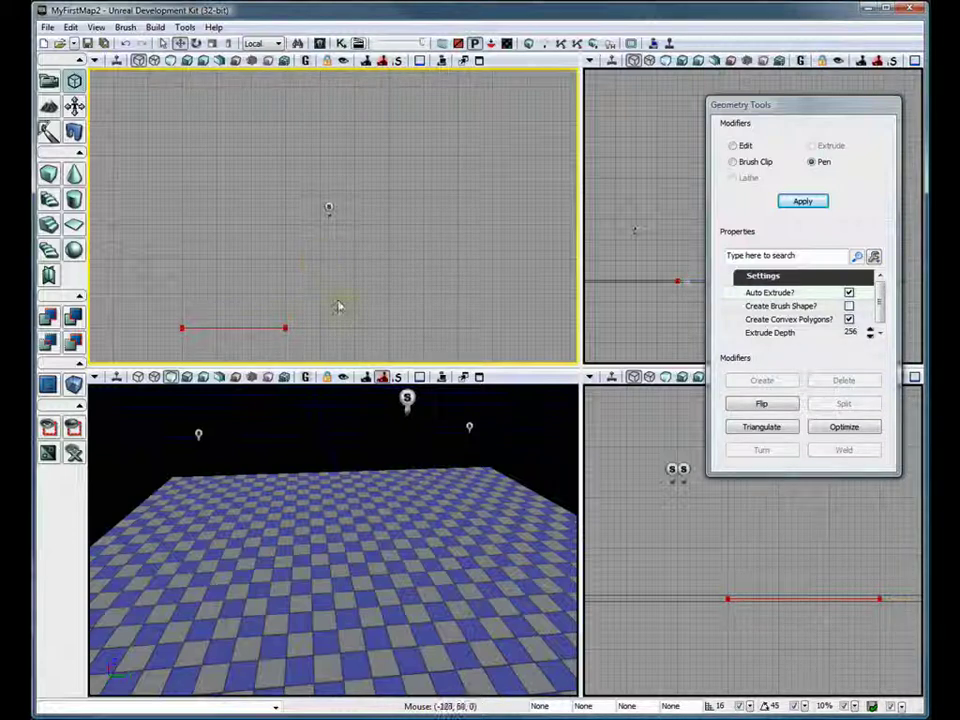
key("space")
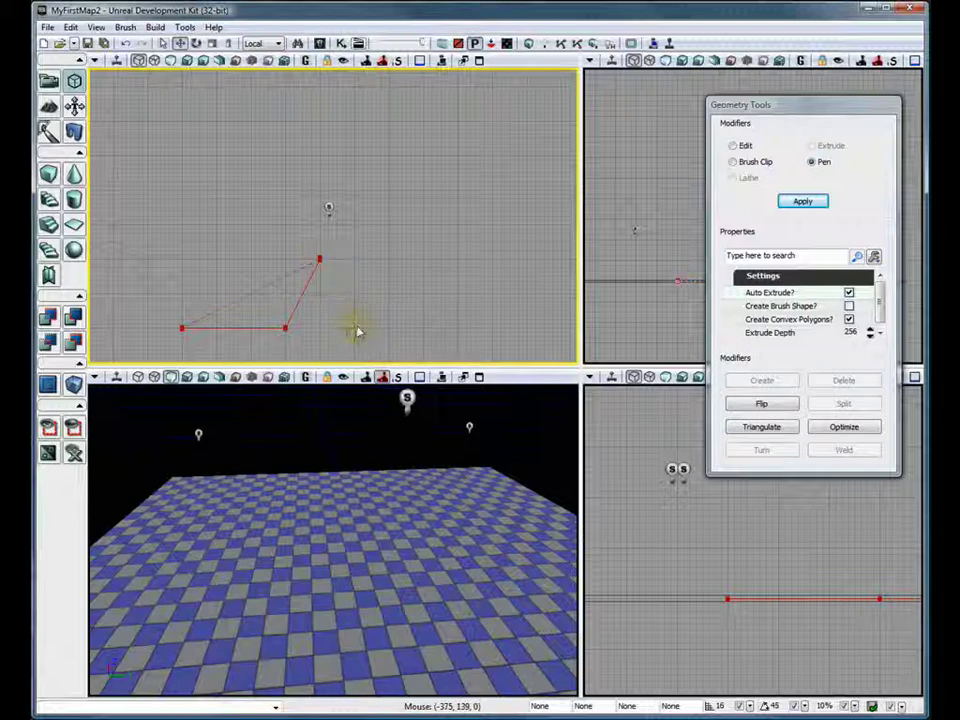
key("space")
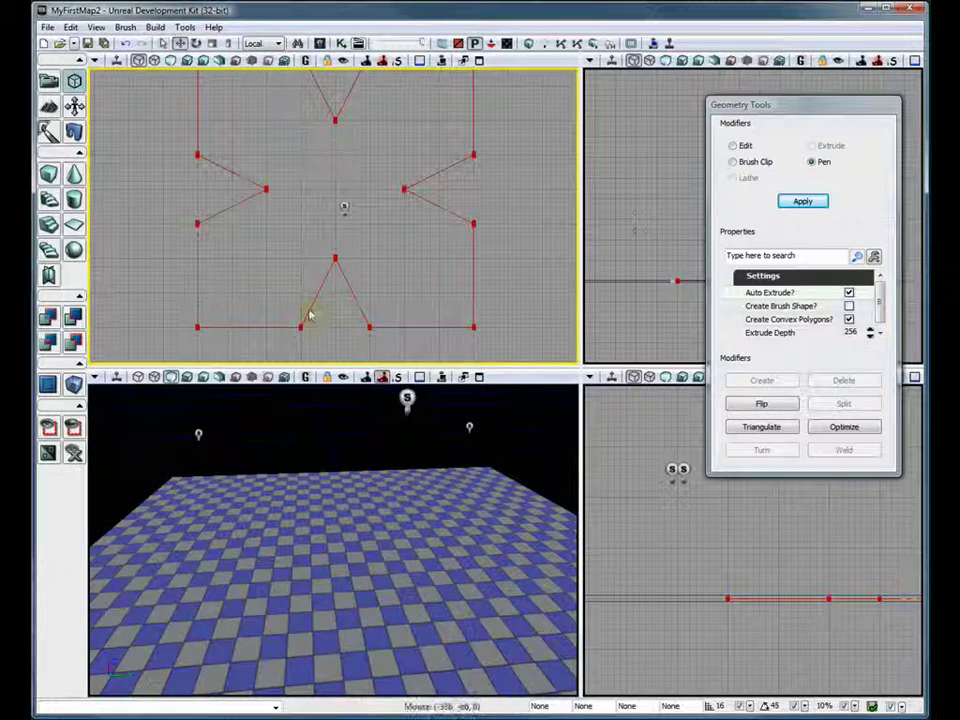
key("Return")
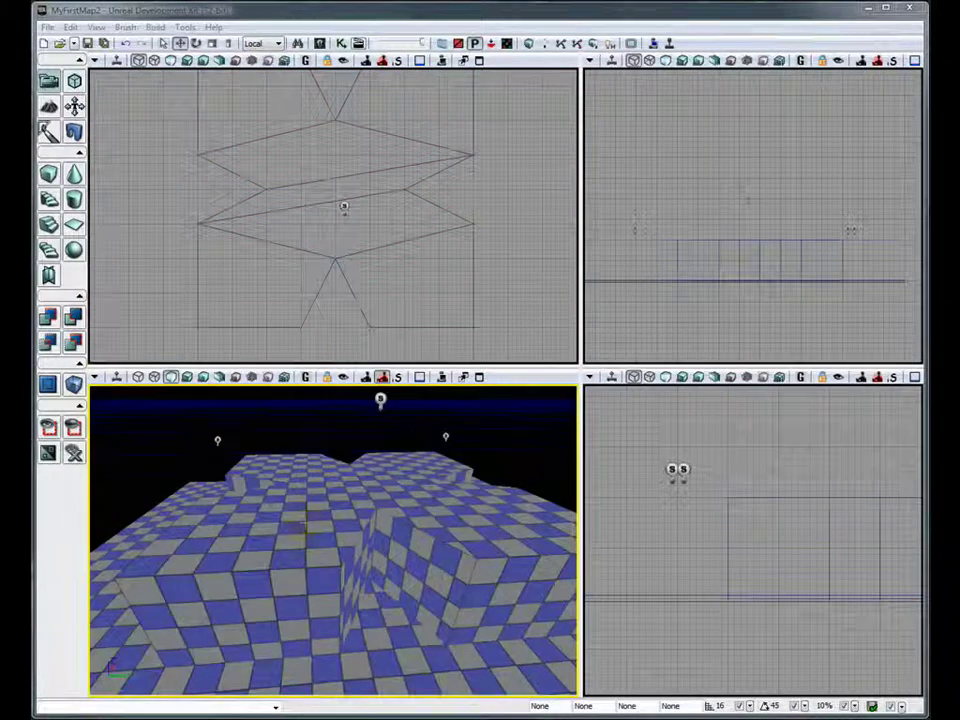
Enter geometry mode for the notched brush and select one of its top polygons beside a notch
left_click_drag(330, 560, 370, 640)
left_click_drag(334, 590, 328, 377)
right_click_drag(327, 377, 308, 487)
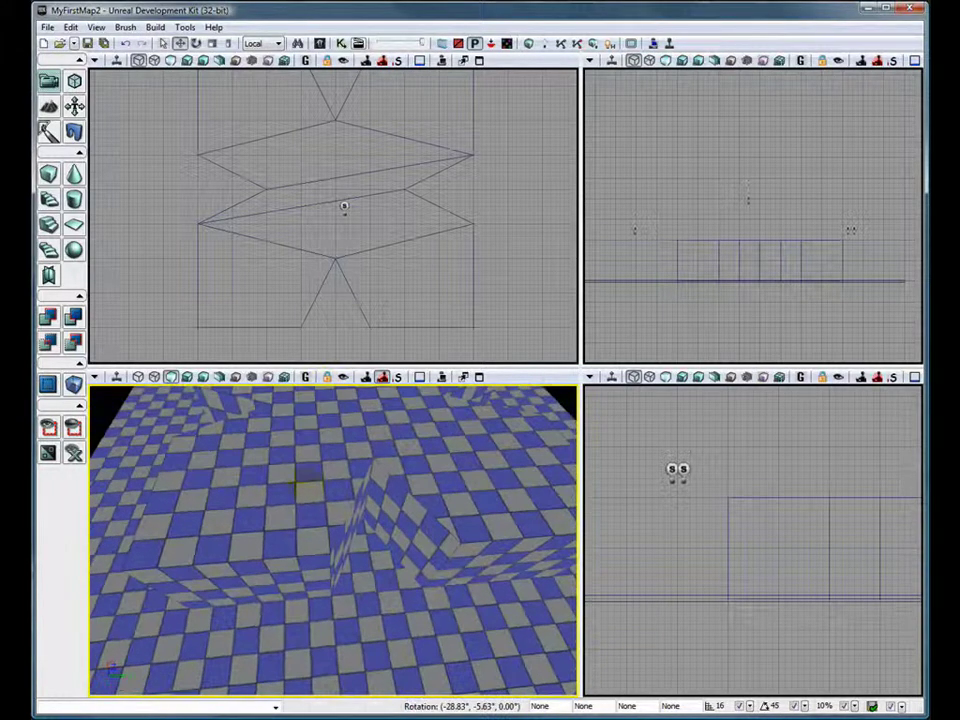
left_click(74, 81)
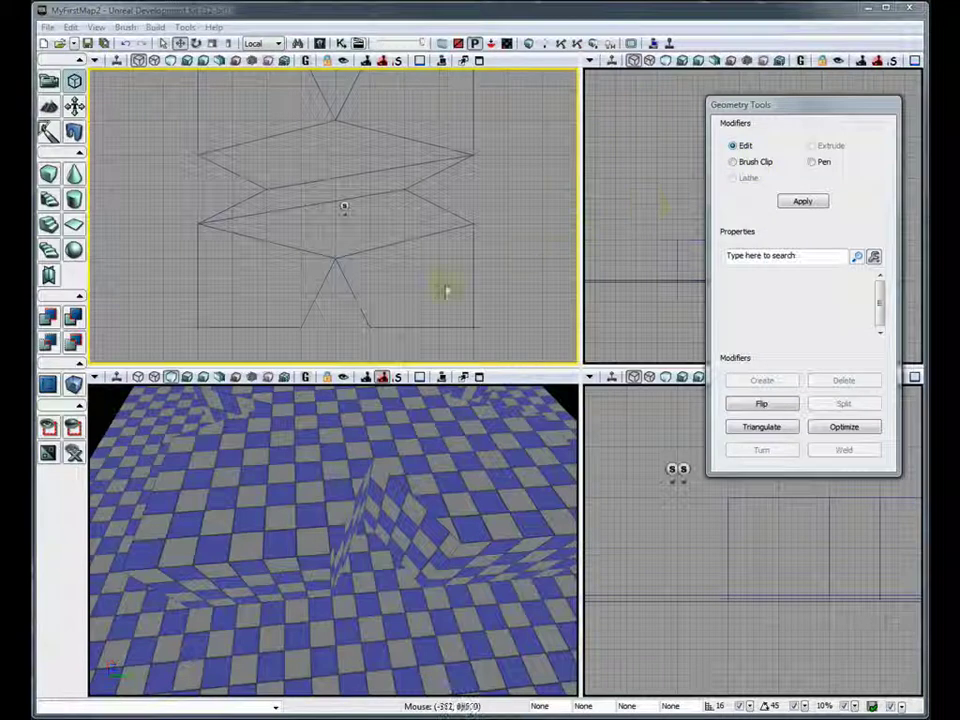
left_click(469, 256)
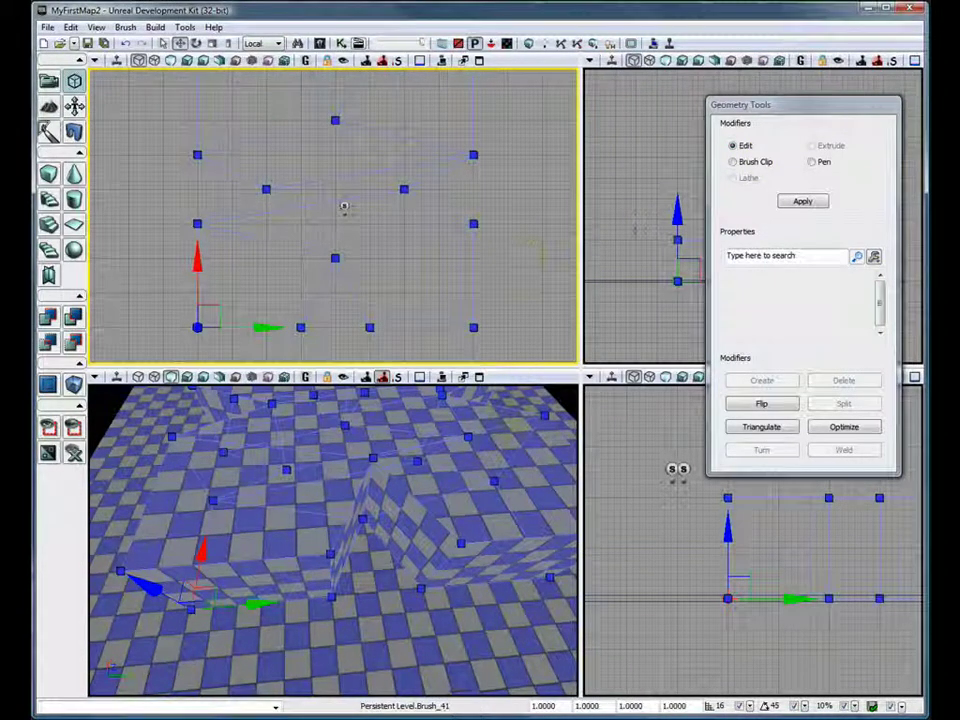
left_click(482, 453)
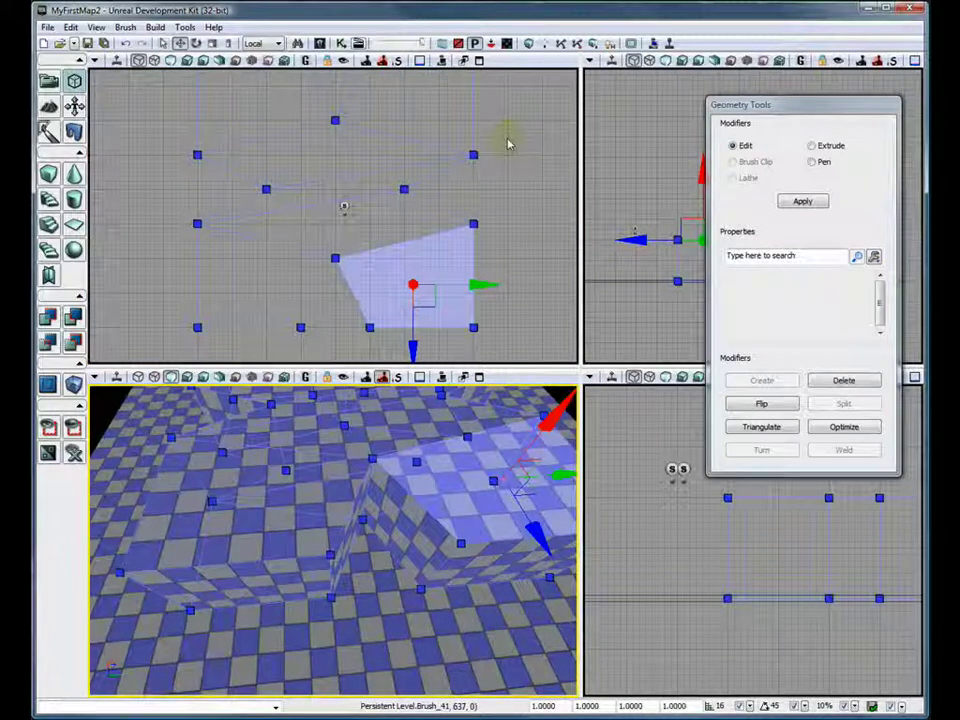
Deselect the polygon, triangulate the whole notched brush, and optimize its polygons again
left_click(510, 171)
left_click(510, 179)
left_click(396, 246)
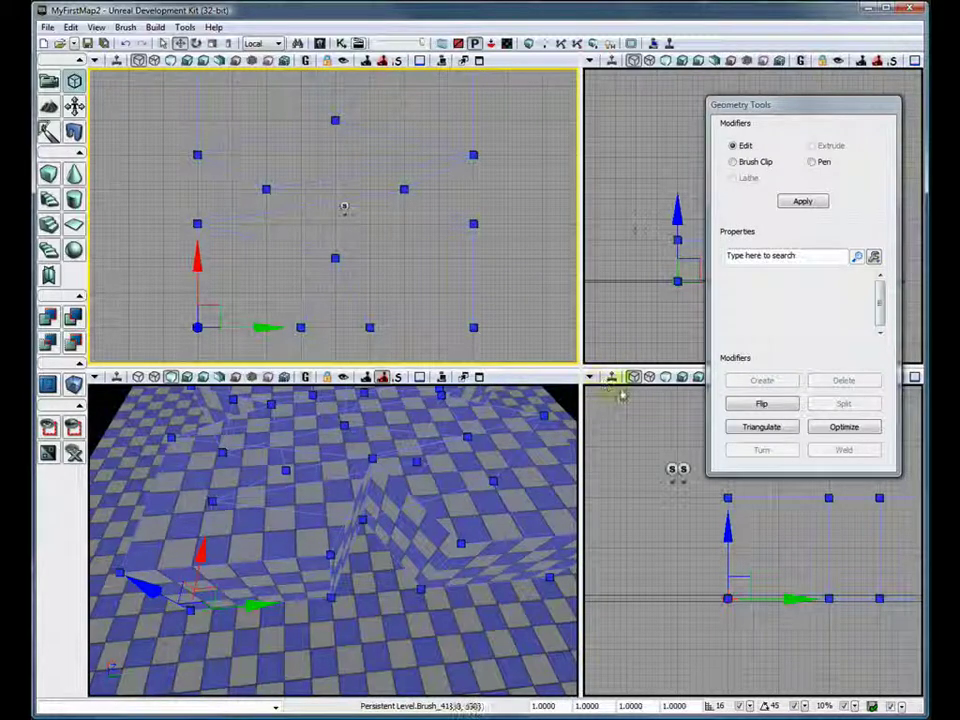
left_click(762, 428)
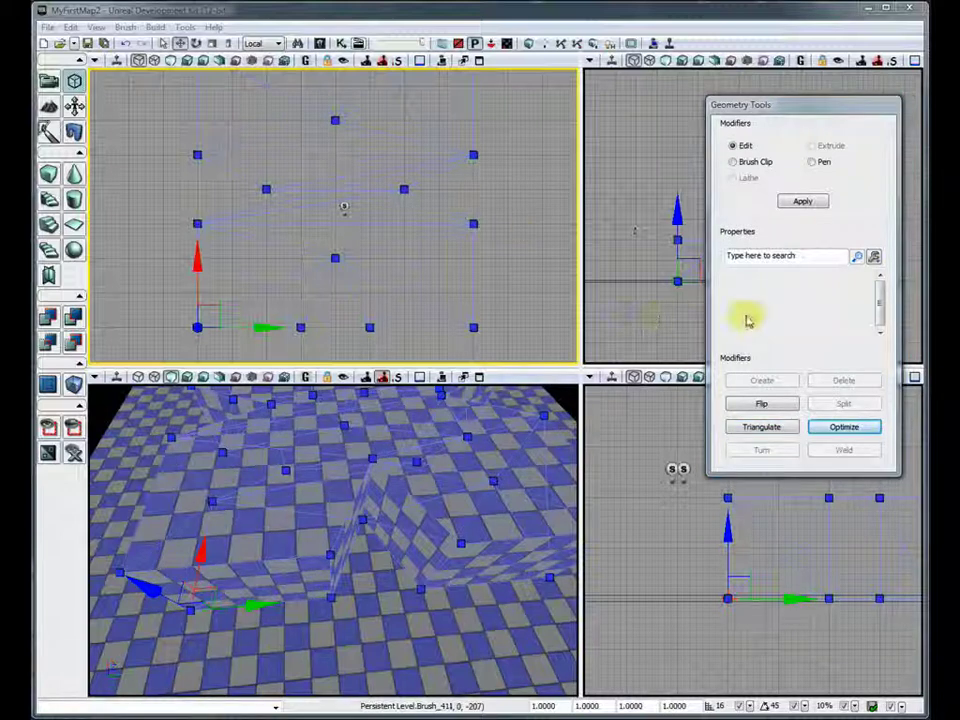
left_click(846, 430)
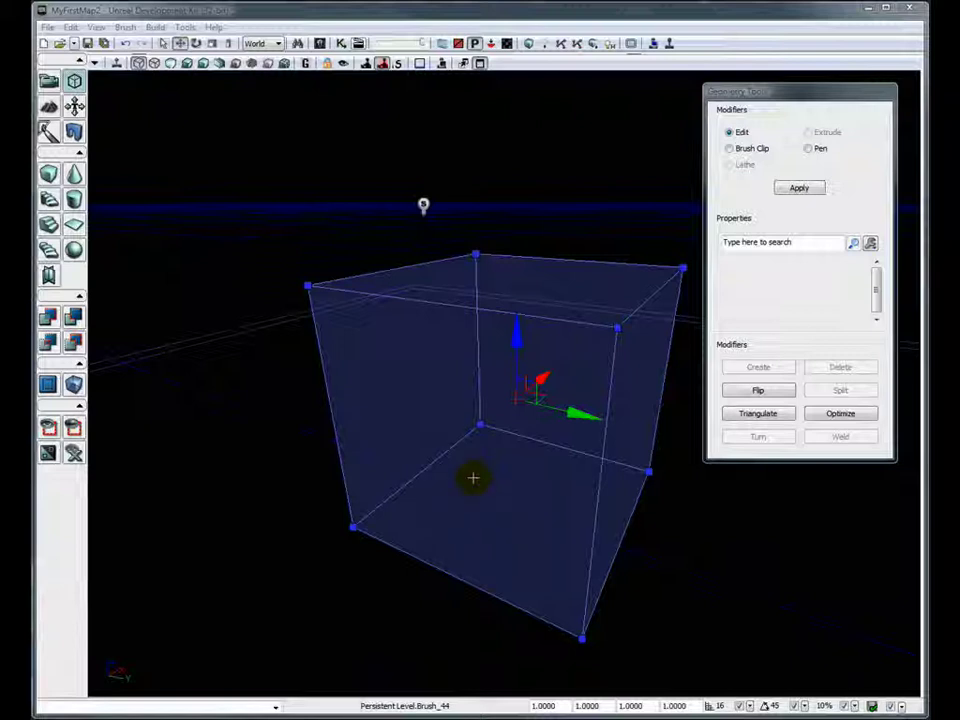
Delete the cube brush's front face in geometry mode, checking it in textured and brush wireframe views
left_click(473, 477)
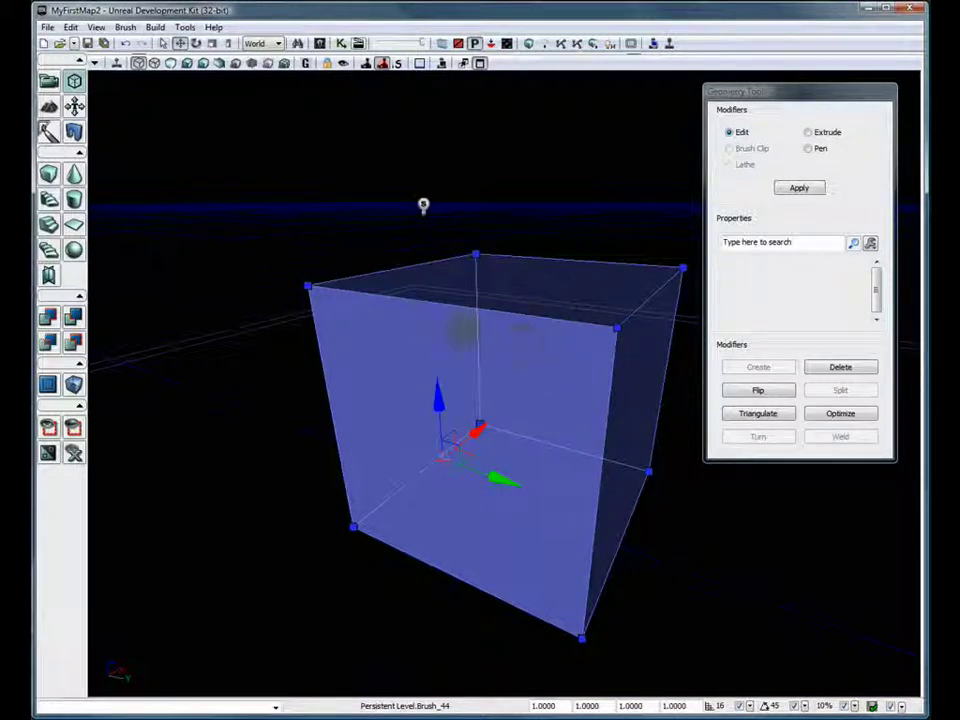
left_click(170, 63)
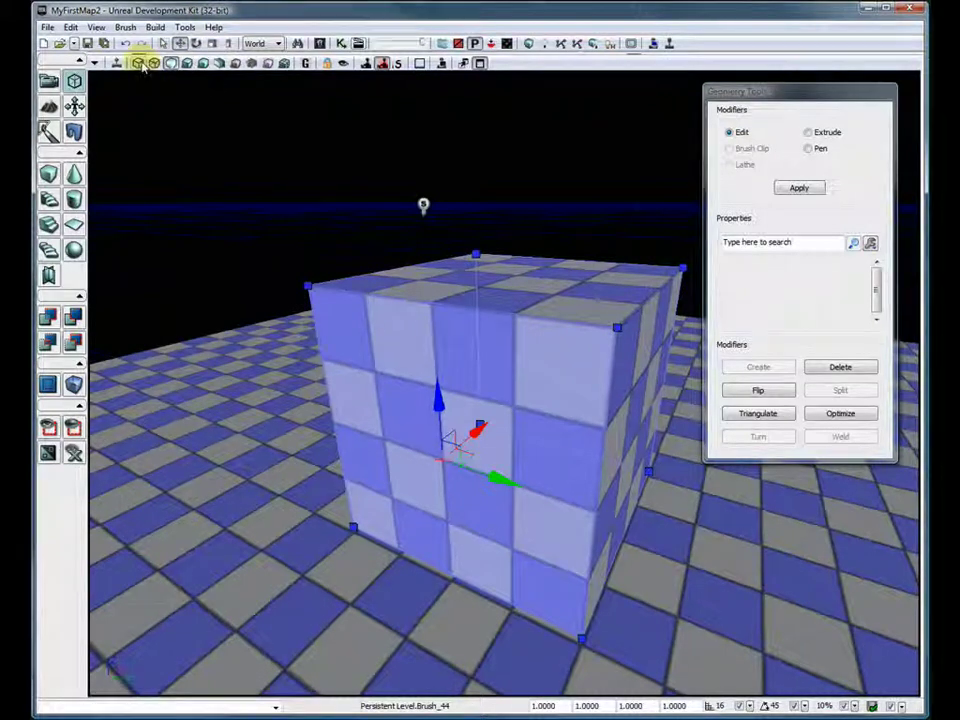
left_click(840, 368)
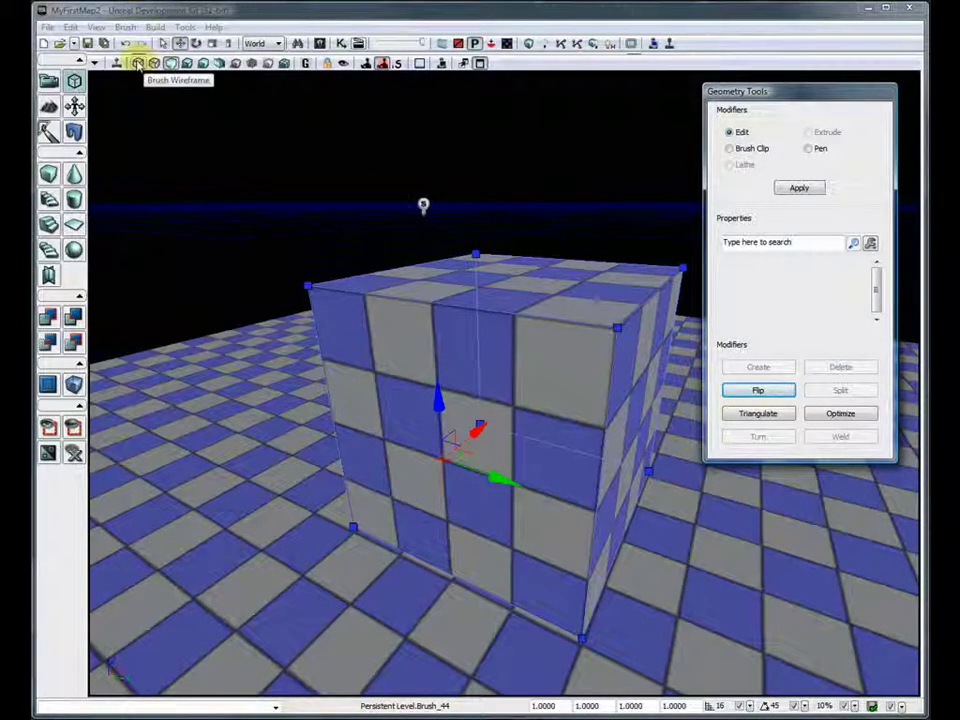
left_click(138, 63)
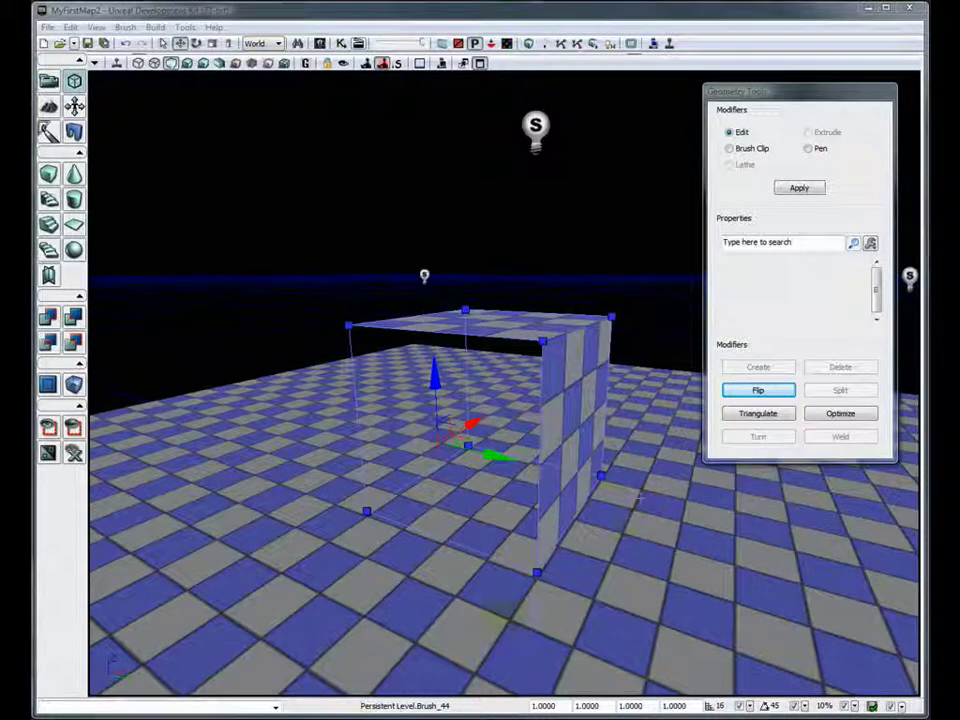
Create a new polygon across the cube's open front side from its four corner vertices
left_click(636, 562)
right_click_drag(636, 562, 694, 567)
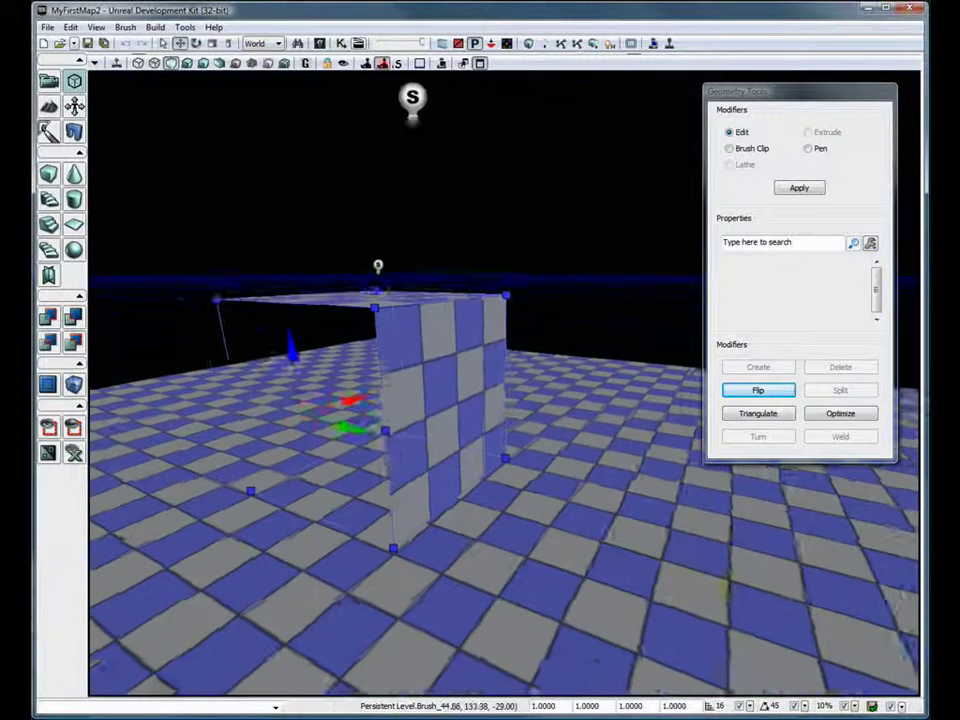
right_click_drag(900, 615, 155, 570)
middle_click_drag(155, 570, 322, 584)
right_click_drag(322, 584, 280, 588)
middle_click_drag(280, 588, 364, 573)
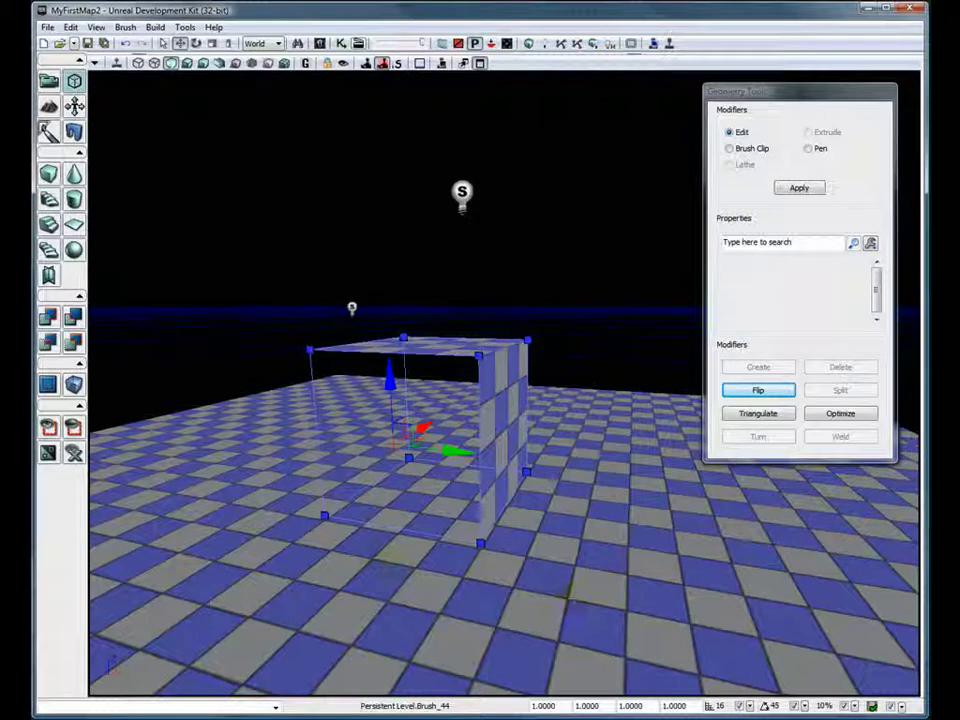
left_click(324, 516)
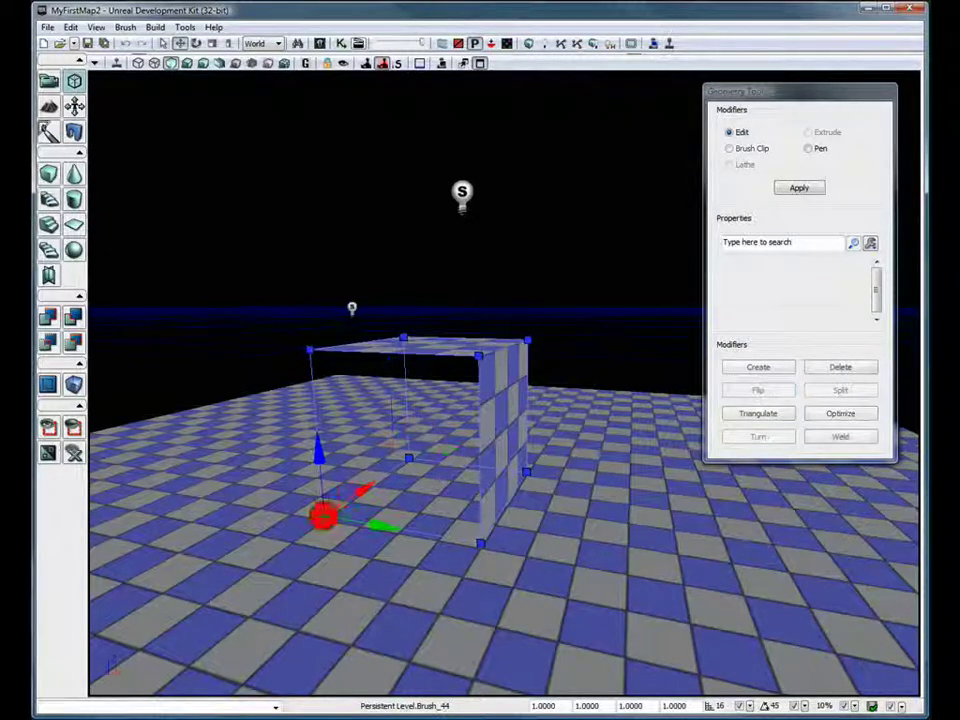
left_click(310, 351, "ctrl")
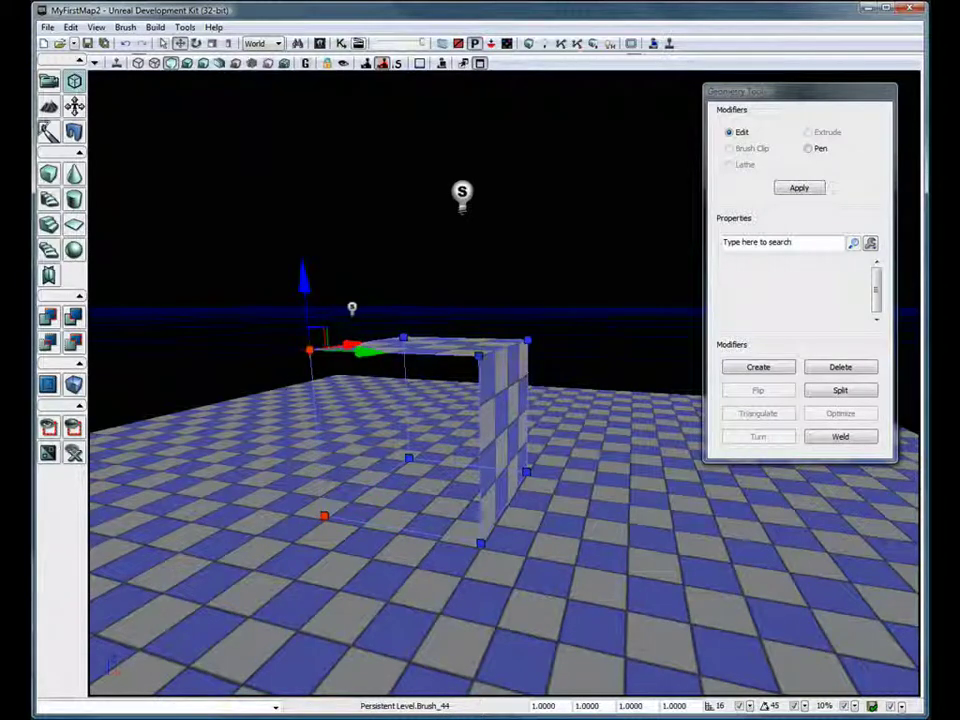
left_click(479, 356, "ctrl")
left_click(481, 543, "ctrl")
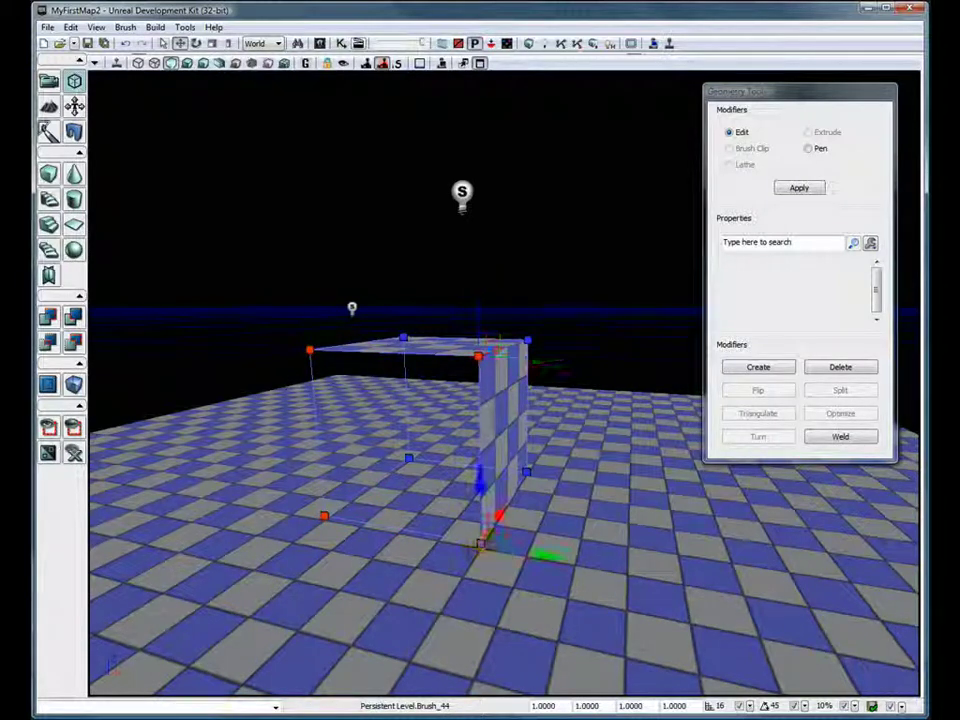
left_click(760, 368)
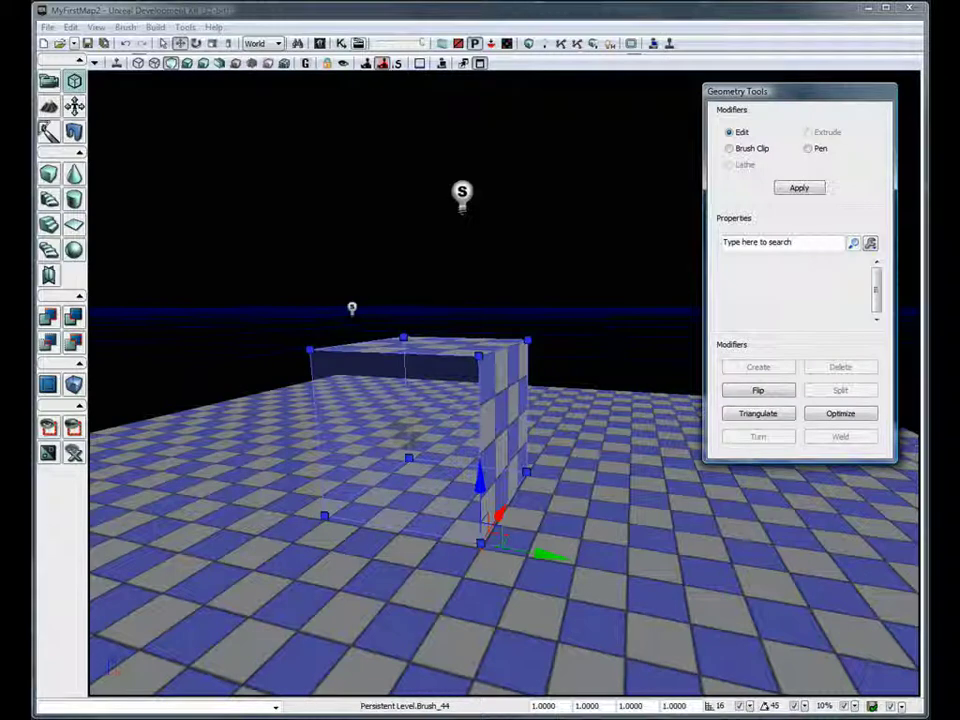
Rebuild the level geometry with the recreated front face and close the Map Check results
left_click(384, 598)
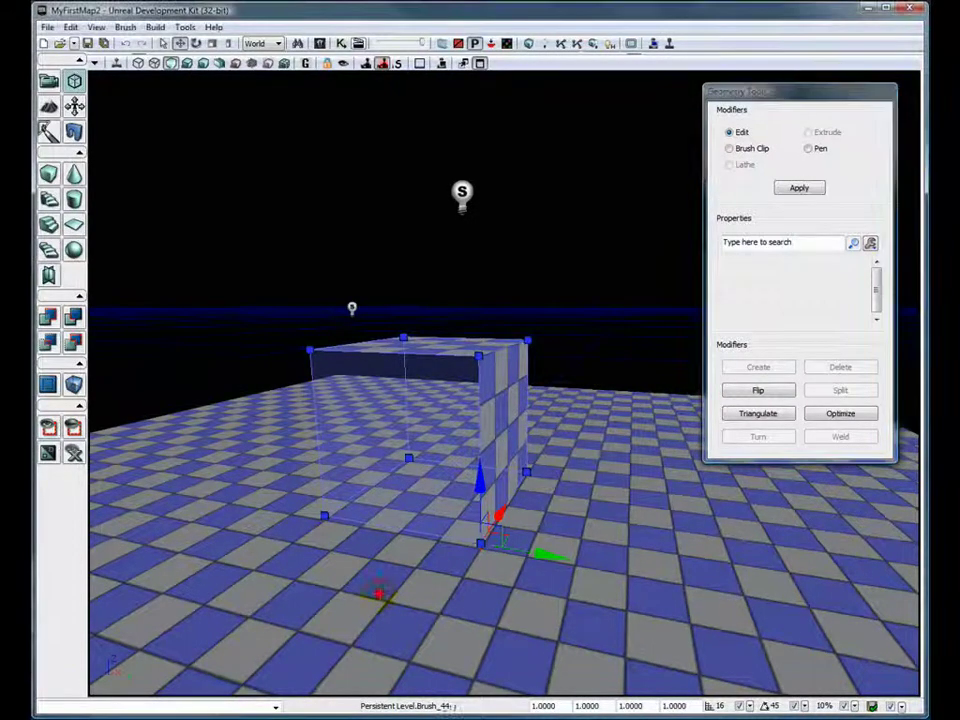
left_click_drag(382, 594, 382, 586)
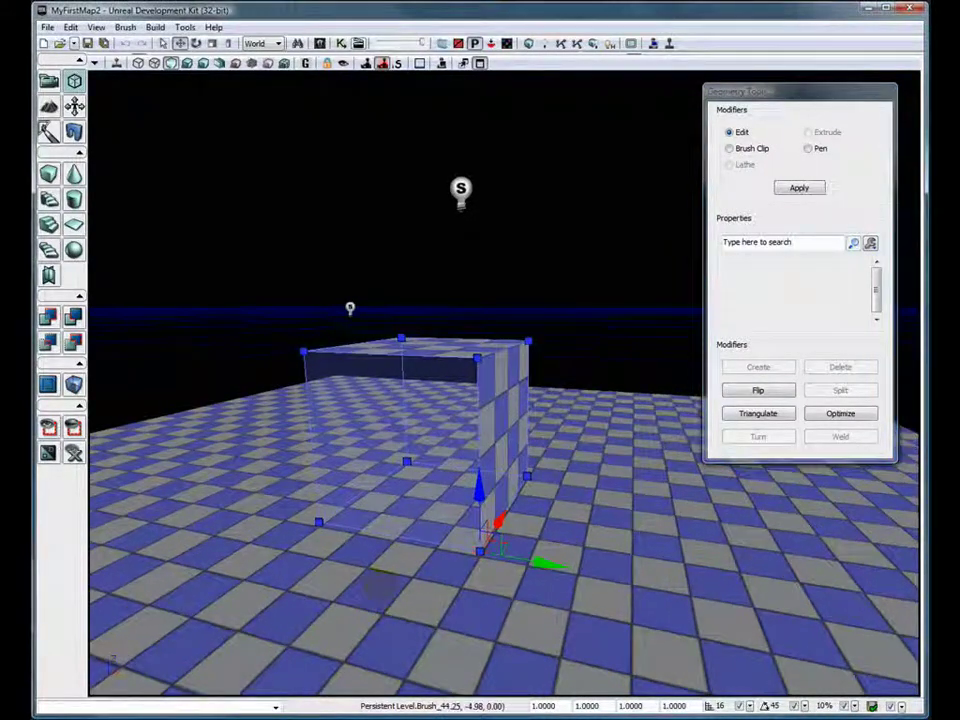
left_click(530, 43)
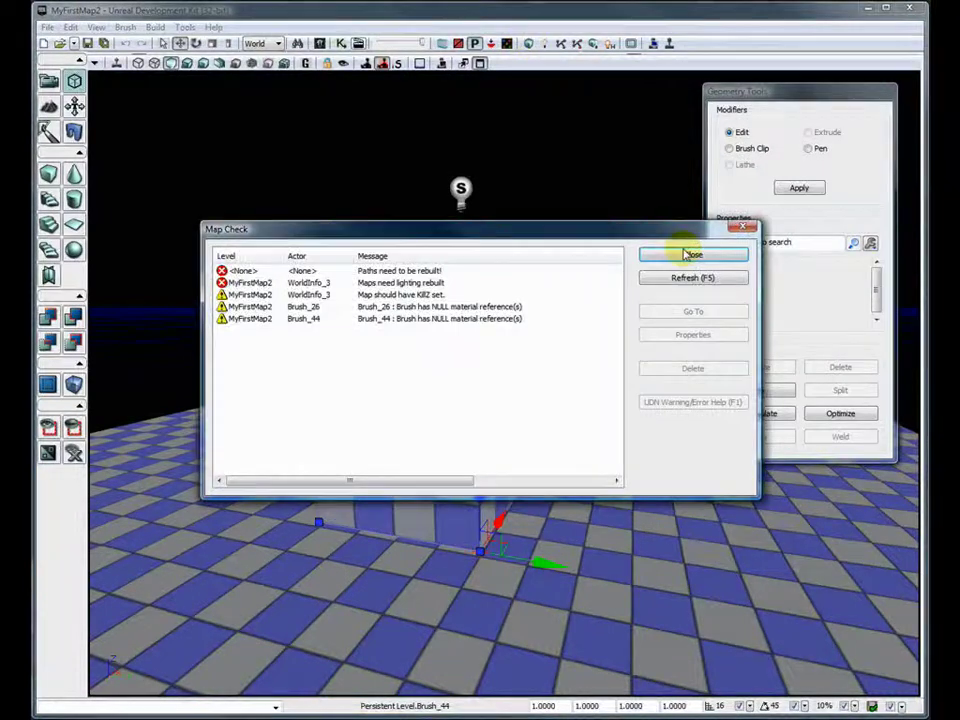
left_click(688, 254)
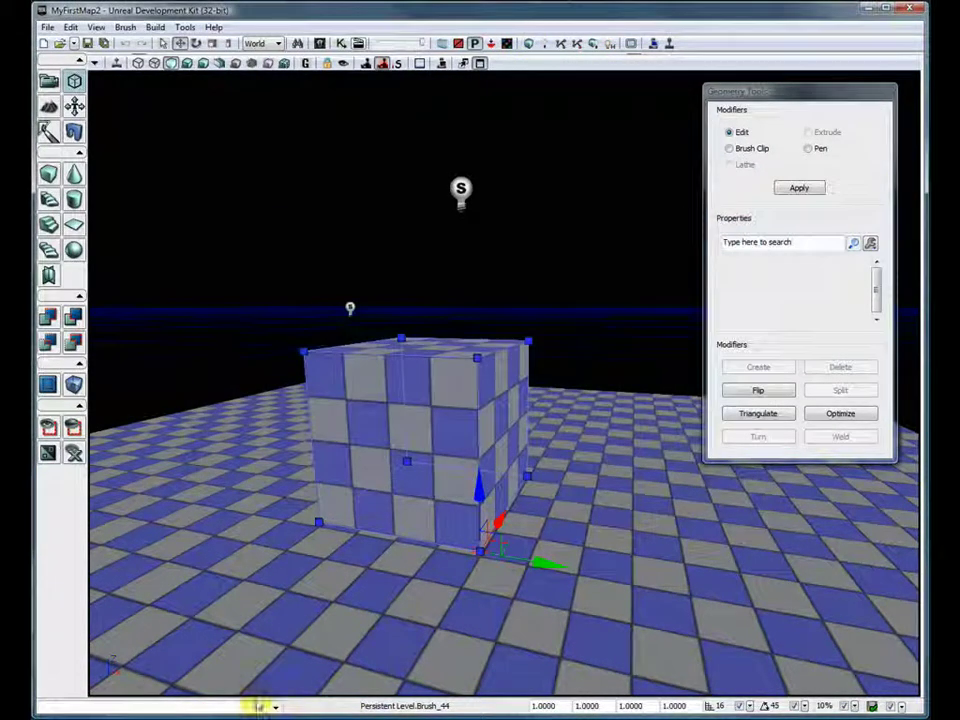
Flip the normal of the cube's front face
left_click_drag(303, 622, 306, 585)
right_click_drag(306, 585, 200, 606)
left_click_drag(200, 606, 236, 555)
right_click_drag(162, 535, 262, 533)
left_click_drag(262, 533, 182, 517)
right_click_drag(182, 517, 222, 505)
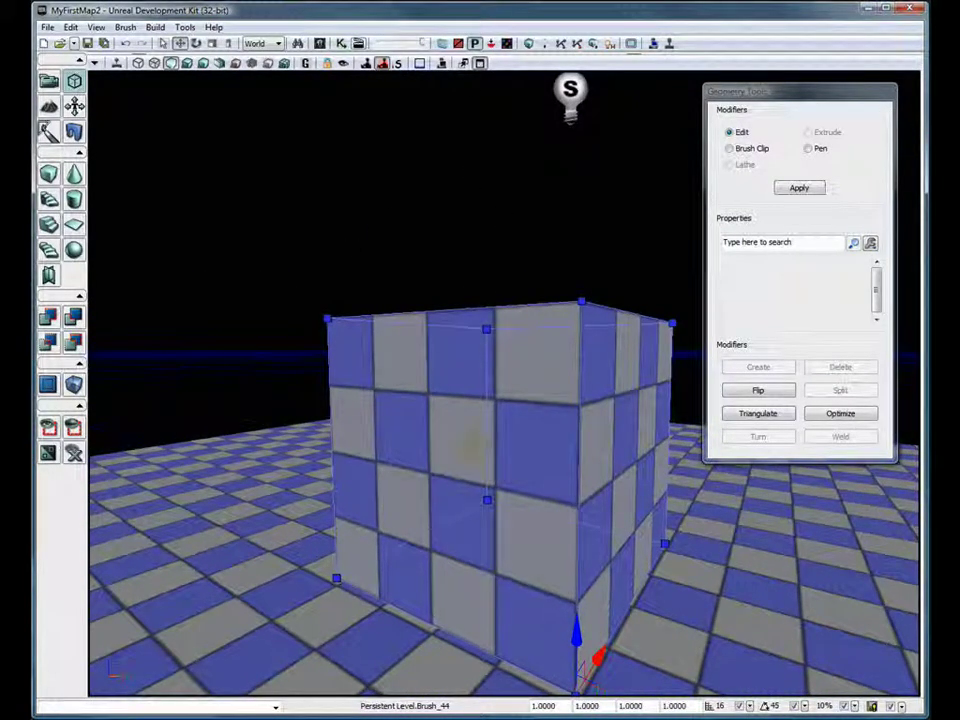
left_click(454, 434)
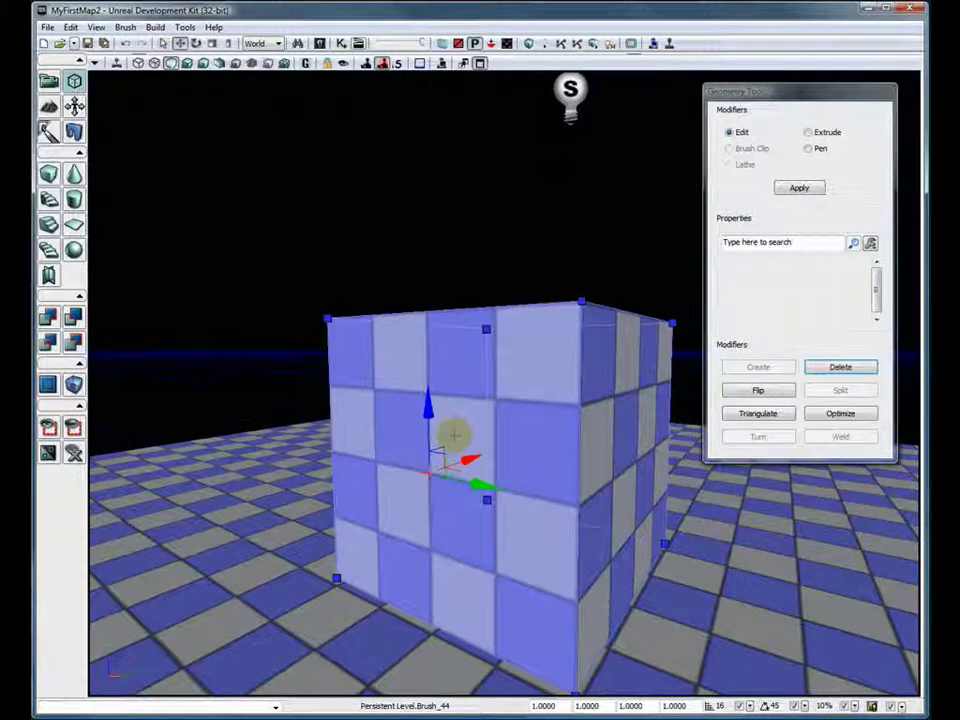
left_click(762, 391)
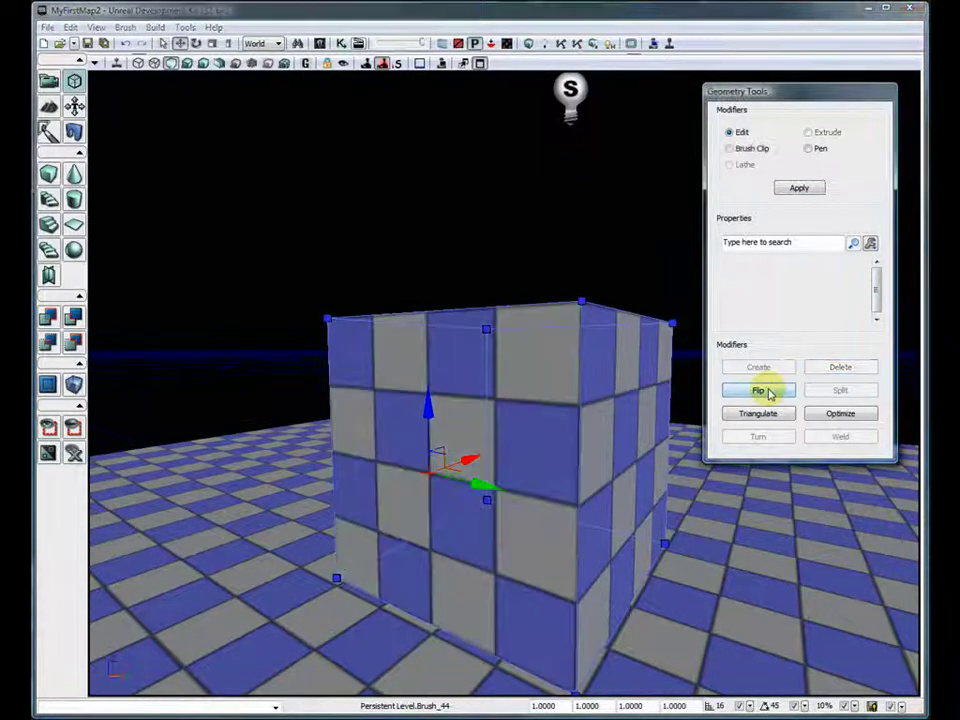
Rebuild the level geometry with the flipped face, close the Map Check results, and inspect the cube from several angles
left_click(529, 43)
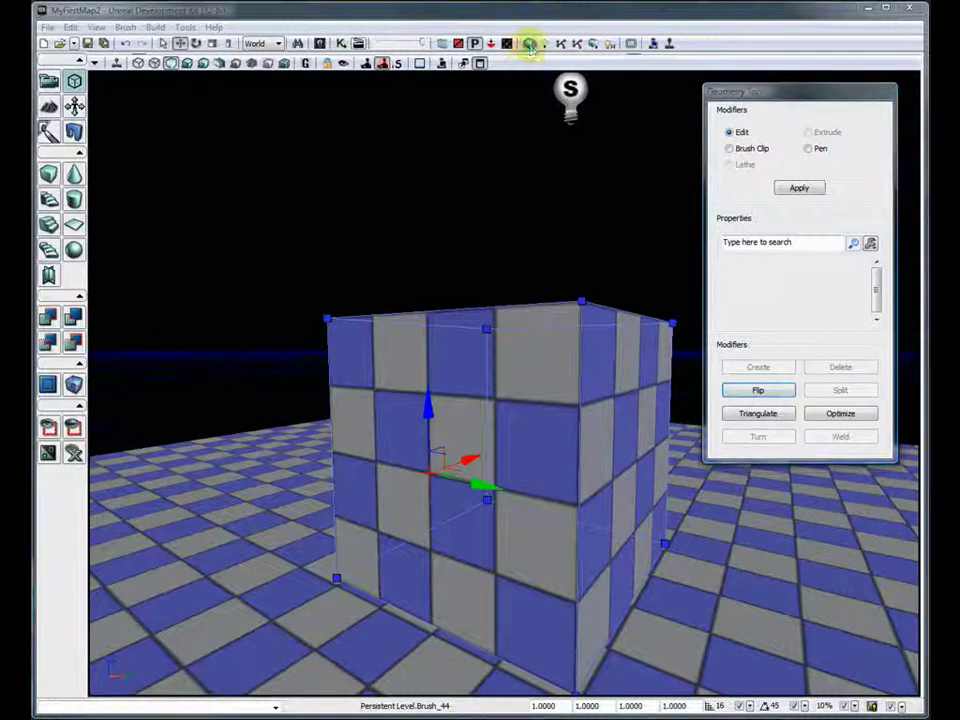
left_click(654, 255)
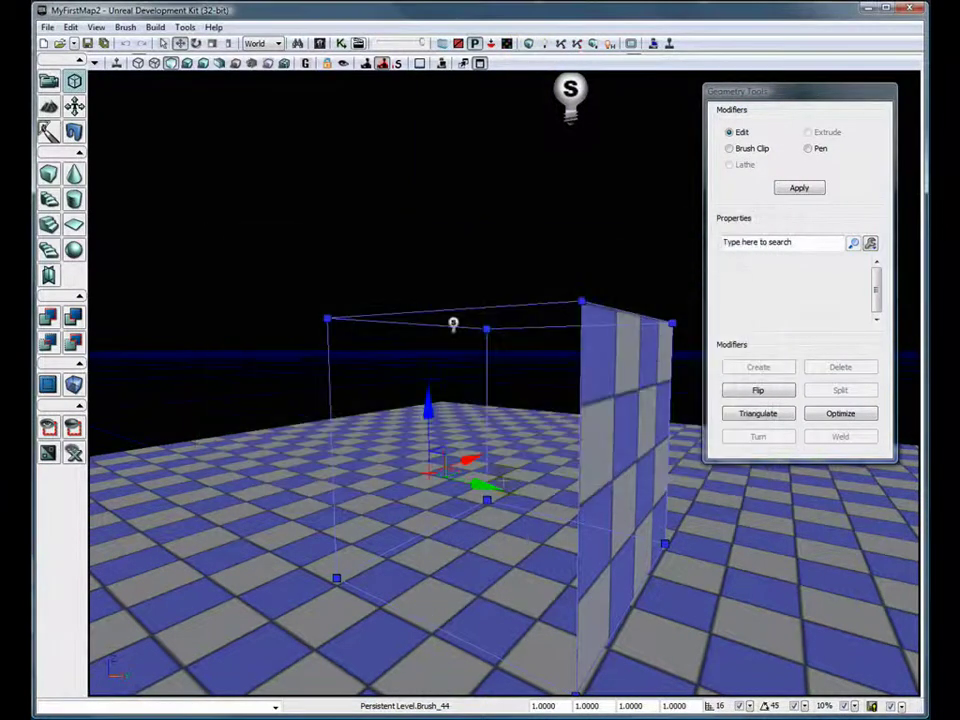
left_click_drag(413, 652, 410, 640)
mouse_move(410, 640)
right_mouse_down()
mouse_move(388, 636)
mouse_move(386, 672)
right_mouse_up()
mouse_move(487, 708)
left_mouse_down()
mouse_move(510, 690)
mouse_move(450, 660)
left_mouse_up()
mouse_move(450, 660)
right_mouse_down()
mouse_move(352, 645)
mouse_move(433, 648)
mouse_move(395, 660)
right_mouse_up()
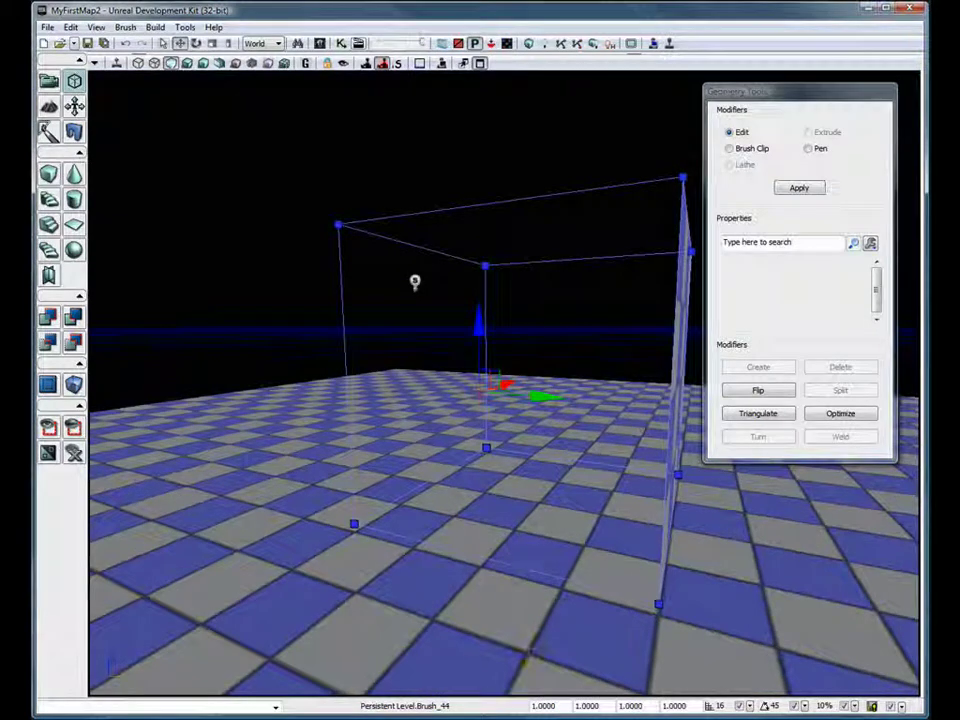
right_click_drag(525, 655, 578, 657)
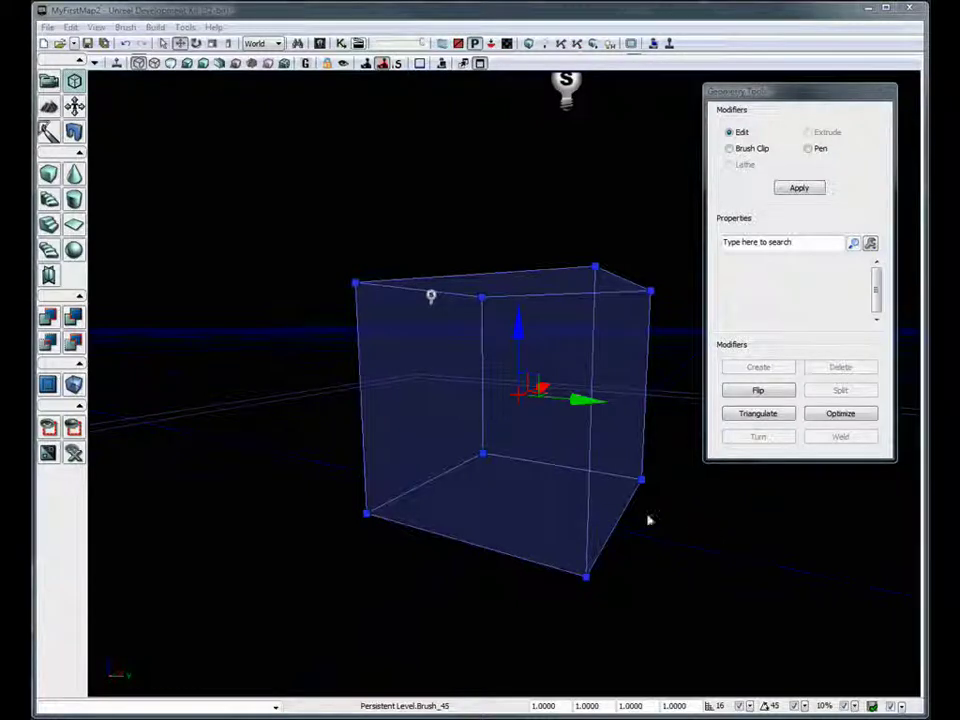
Delete the polygon on the cube's front side
left_click(510, 416)
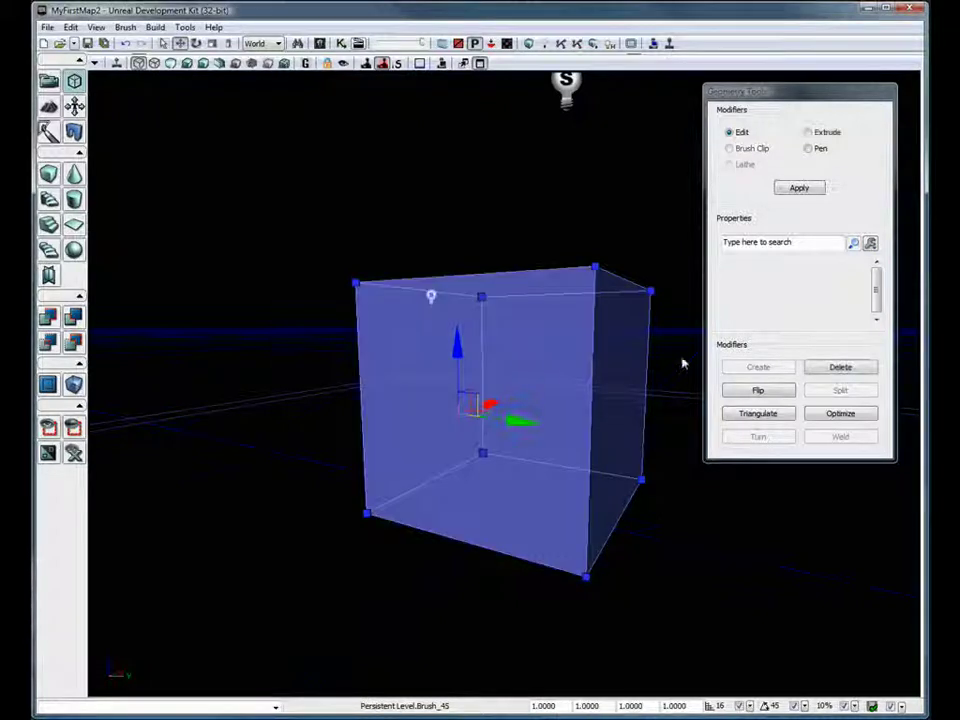
left_click(855, 372)
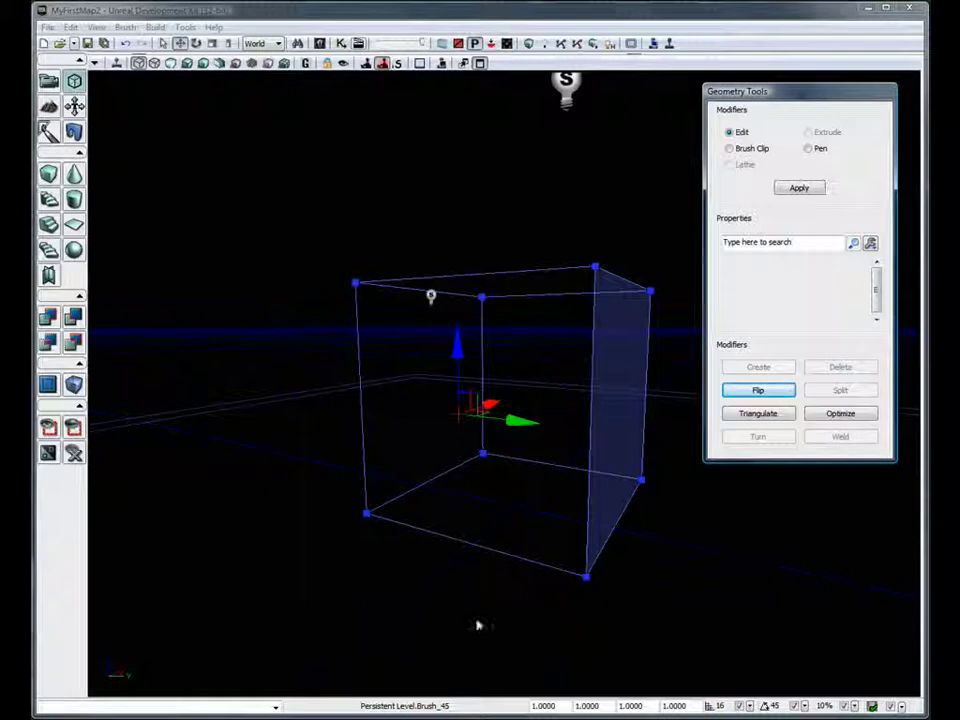
Create a polygon across the cube's open front side from its four corner vertices and flip the normals
left_click(586, 576)
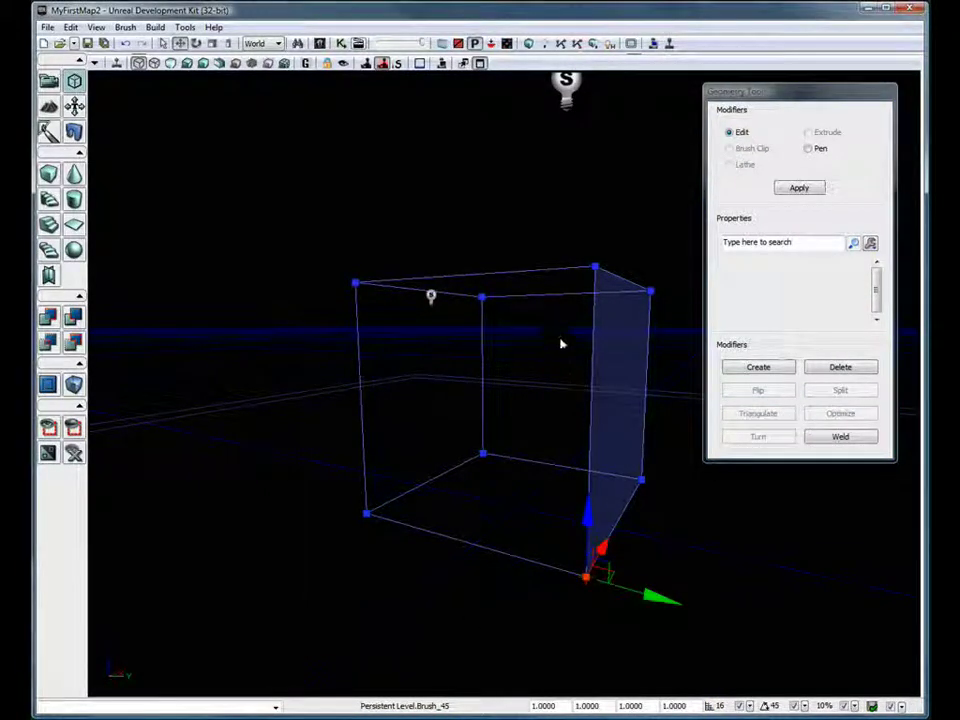
left_click(594, 269, "ctrl")
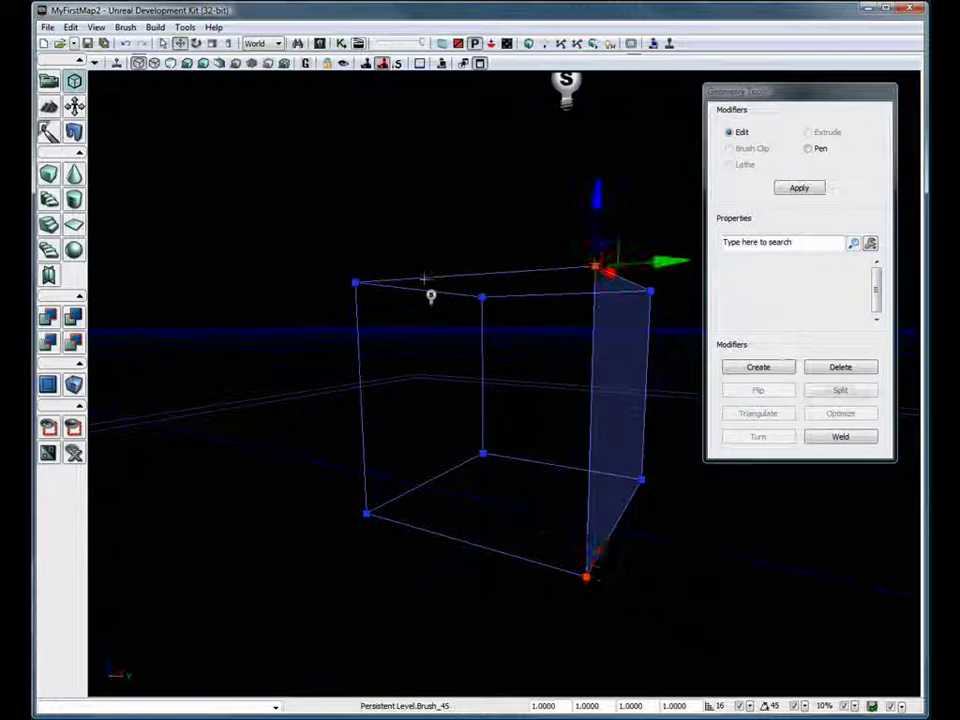
left_click(354, 282, "ctrl")
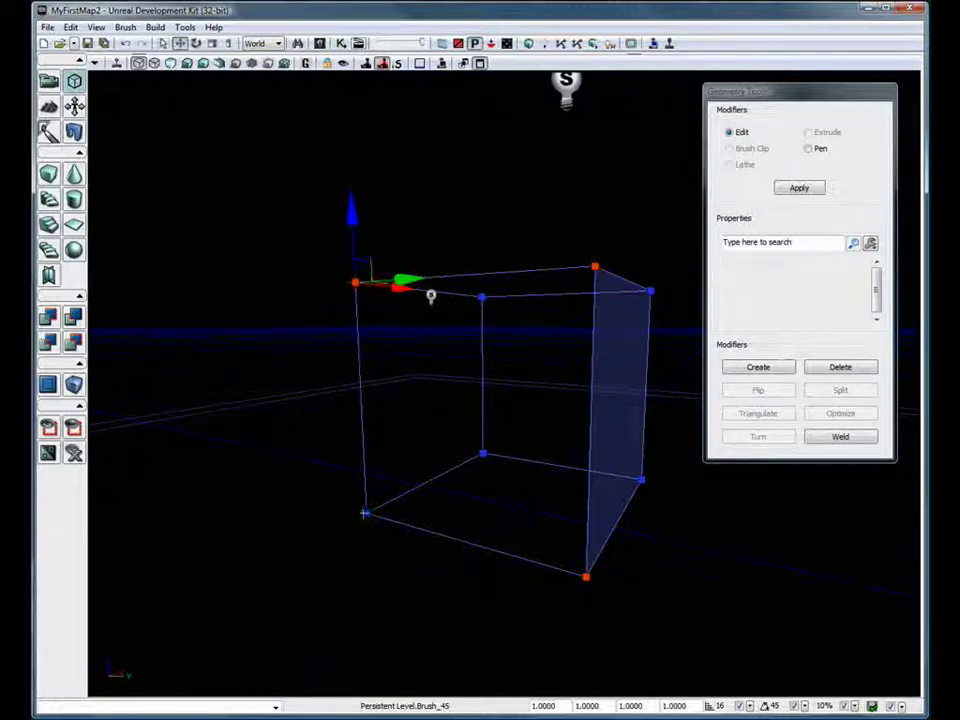
left_click(365, 513, "ctrl")
left_click(757, 368)
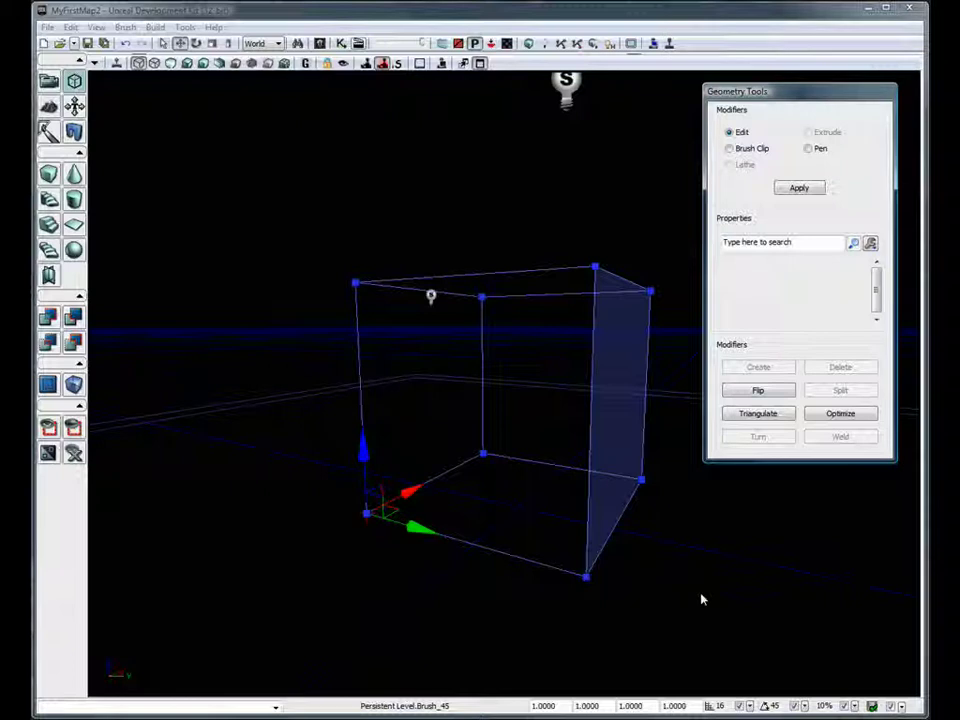
left_click(762, 390)
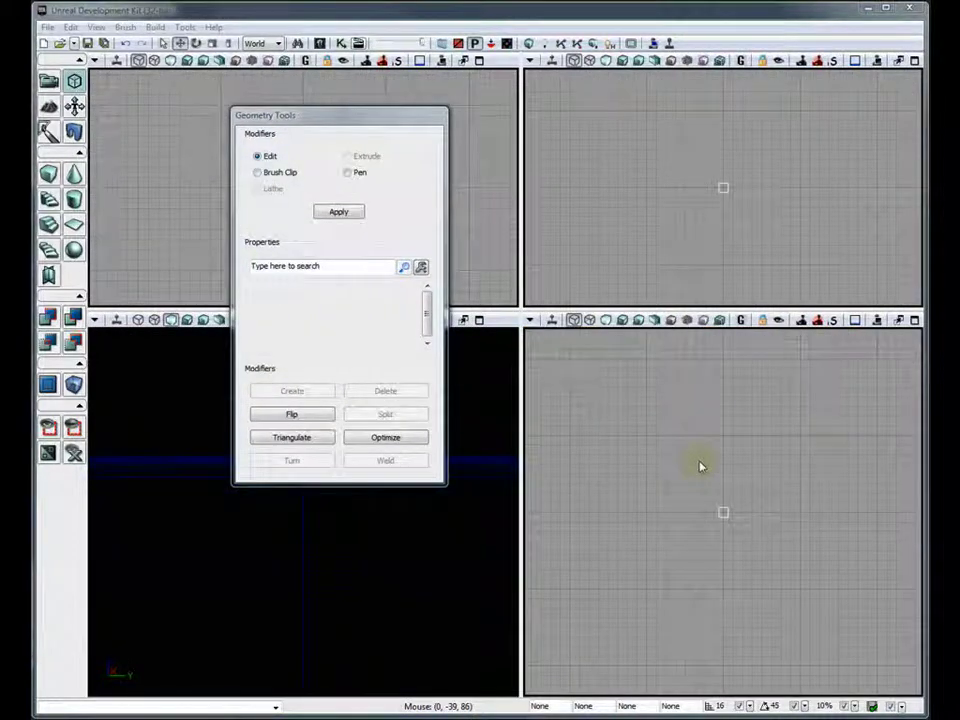
Switch to the Pen modifier with Create Brush Shape enabled and Auto Extrude disabled
left_click(355, 176)
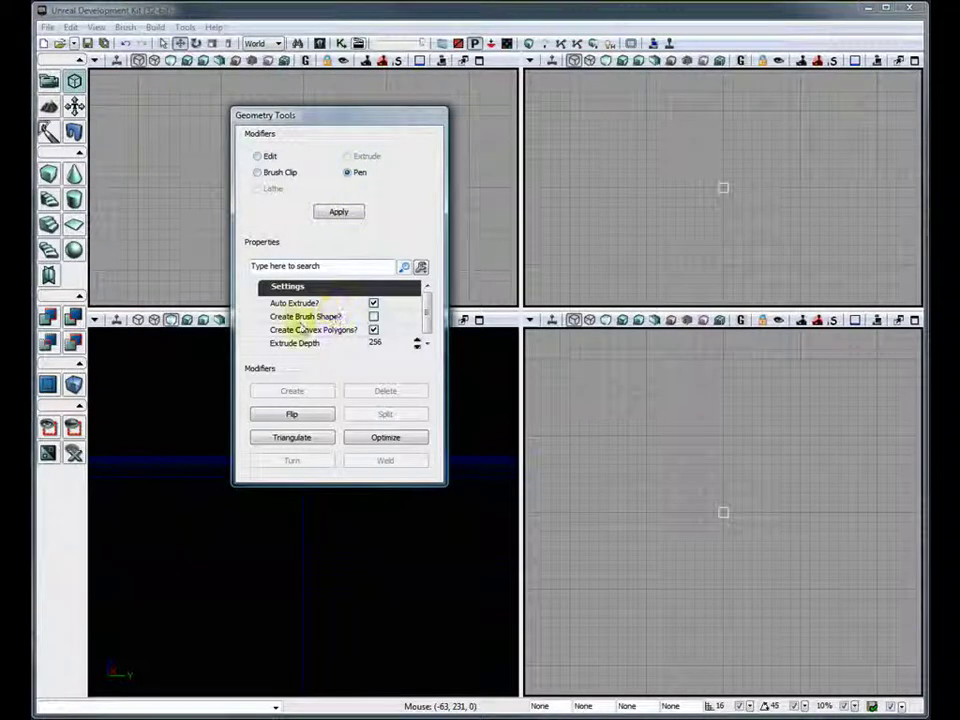
left_click(373, 317)
left_click(374, 304)
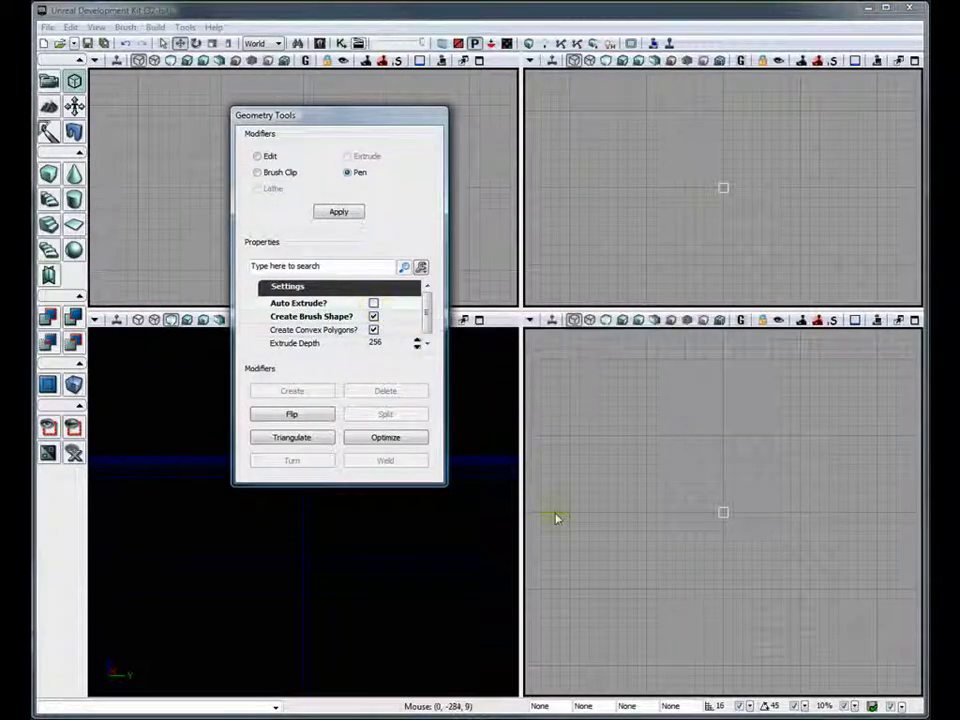
Draw a closed six-vertex stepped profile about 512 units wide and 256 units high in the Y-Z view
left_click(568, 590)
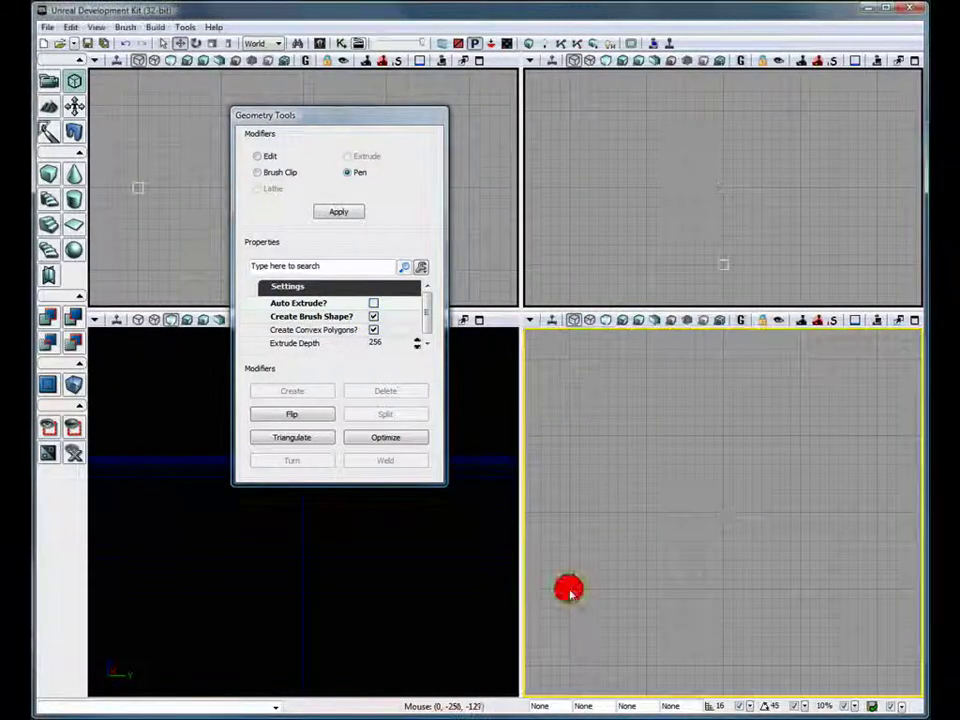
left_click(879, 591)
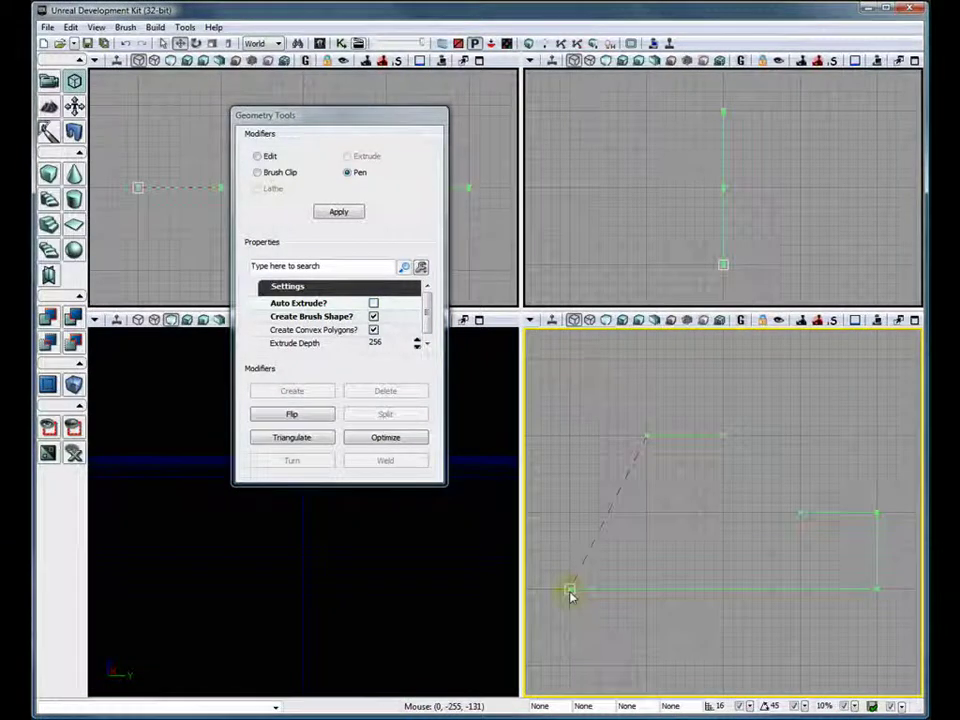
left_click(570, 591)
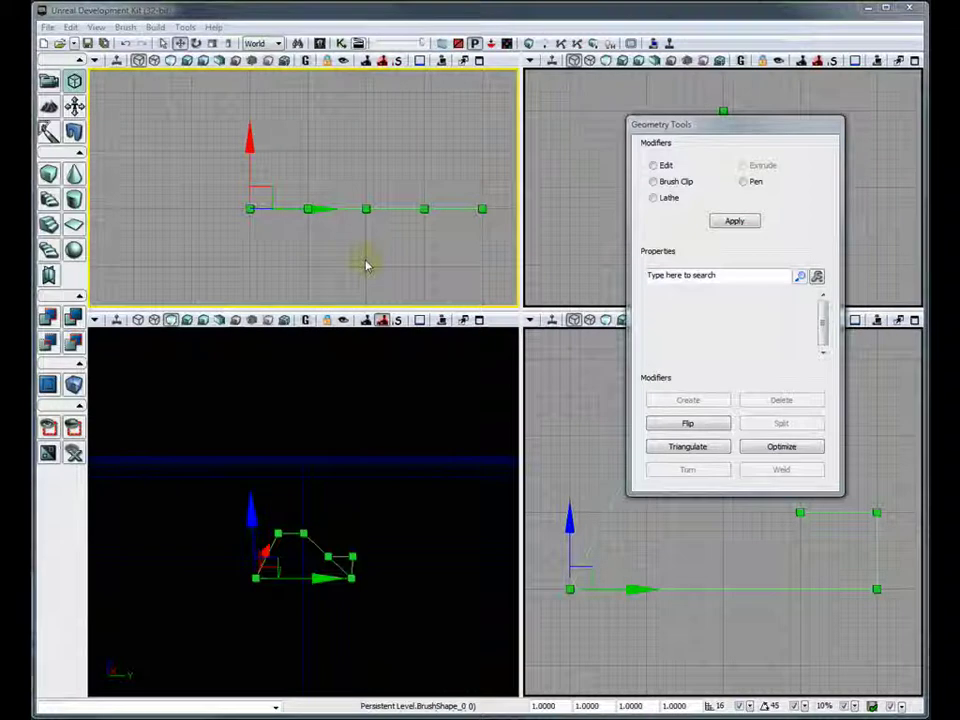
Move the profile's pivot, snapped to the grid, to a point about 256 units outside its left end in the top view
right_click(135, 197)
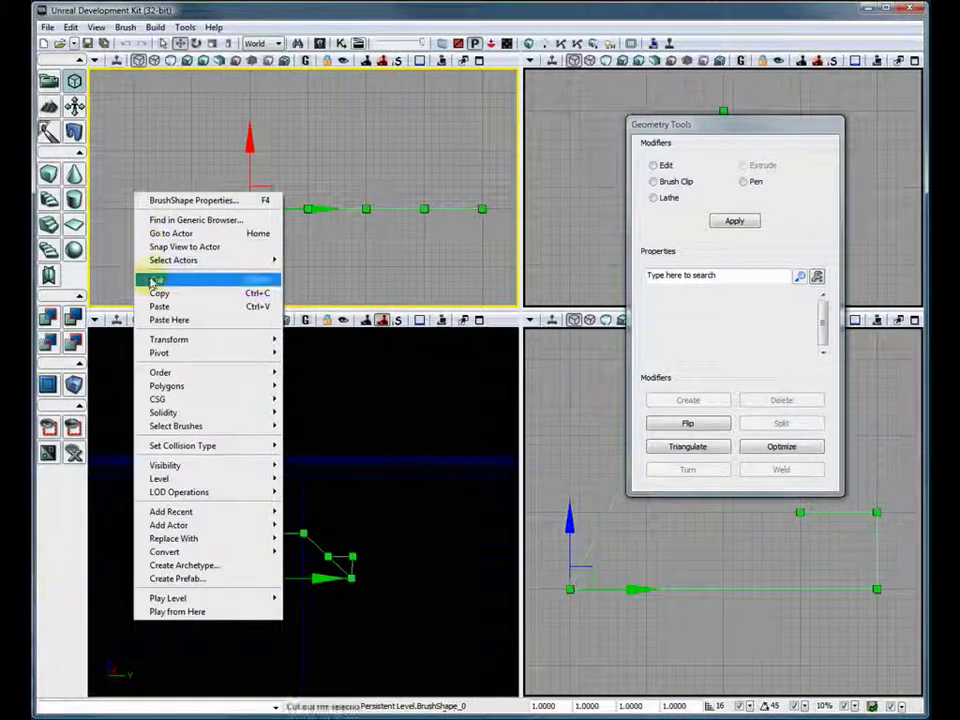
mouse_move(178, 355)
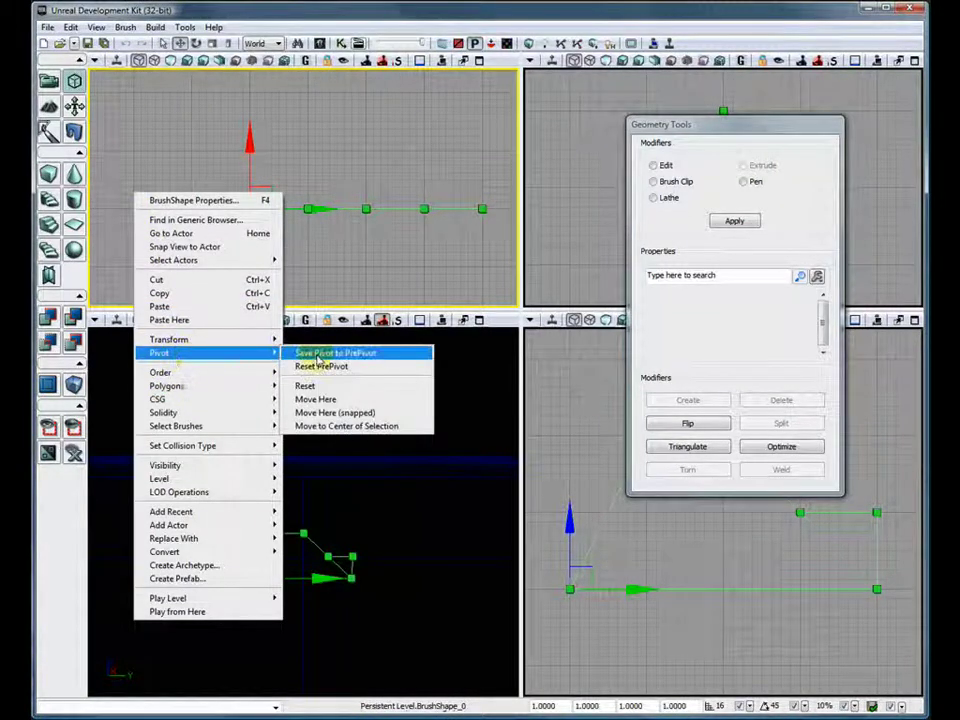
left_click(405, 418)
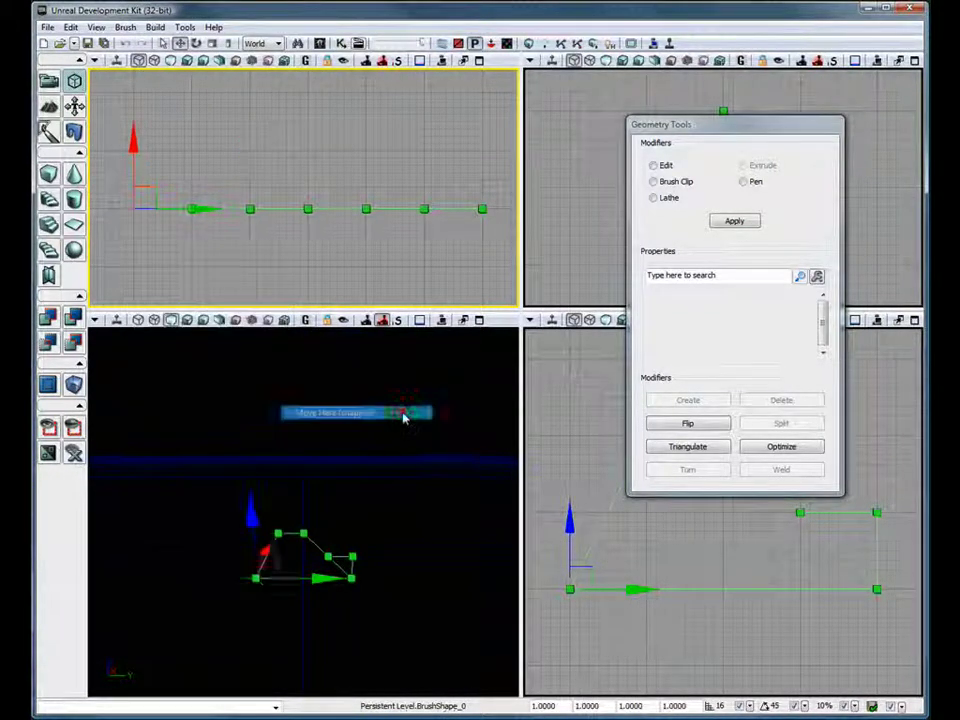
Lathe the profile around the pivot with 4 of 16 total segments, and undo the lathe
left_click(655, 199)
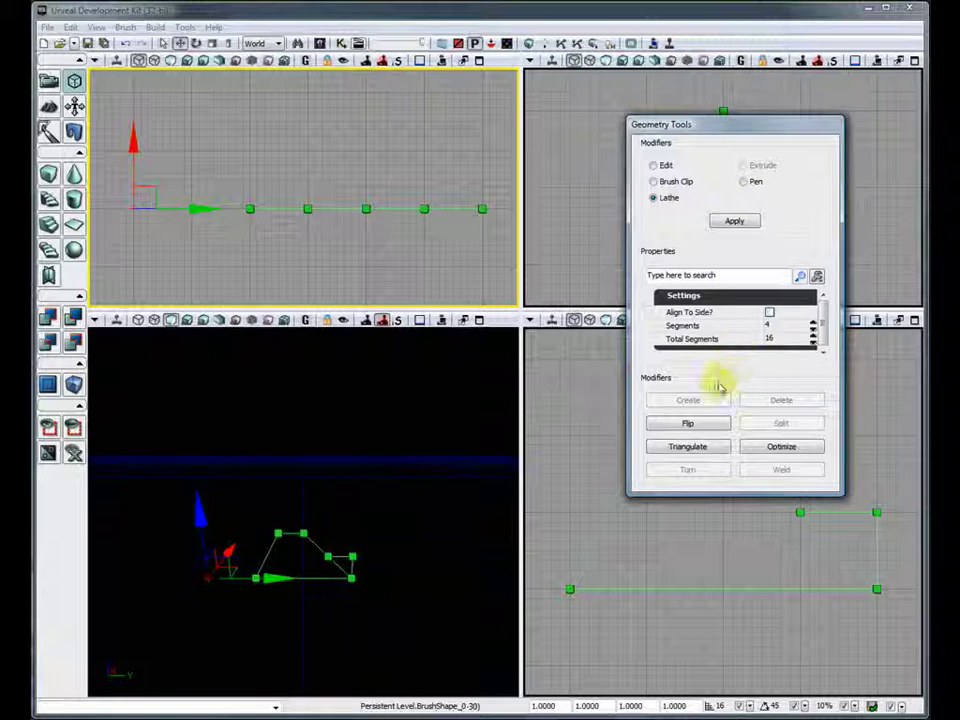
left_click(735, 221)
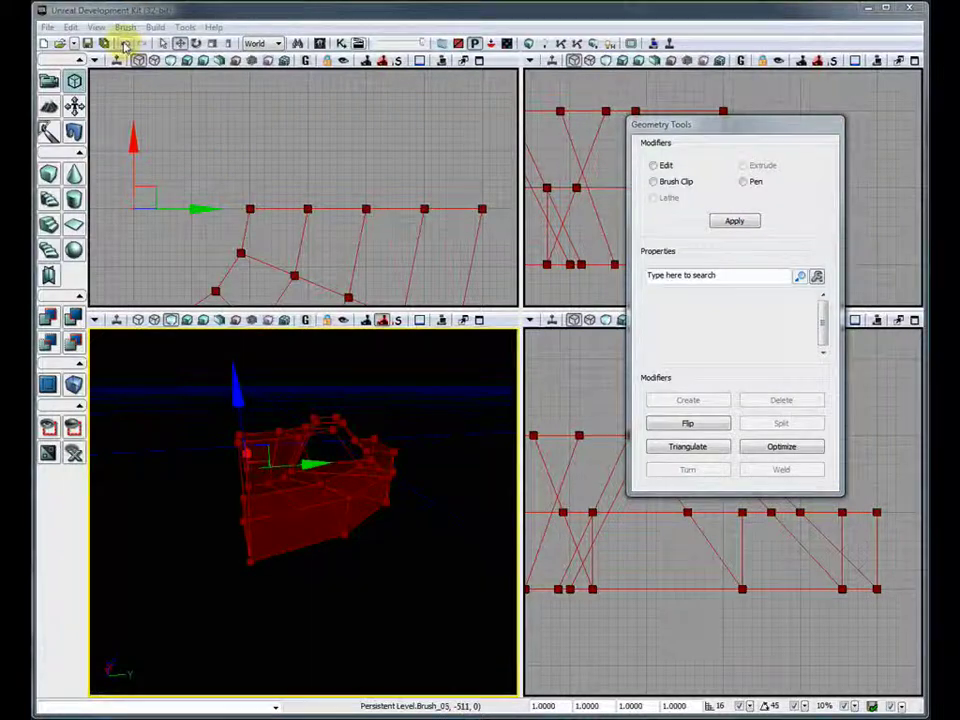
left_click(124, 43)
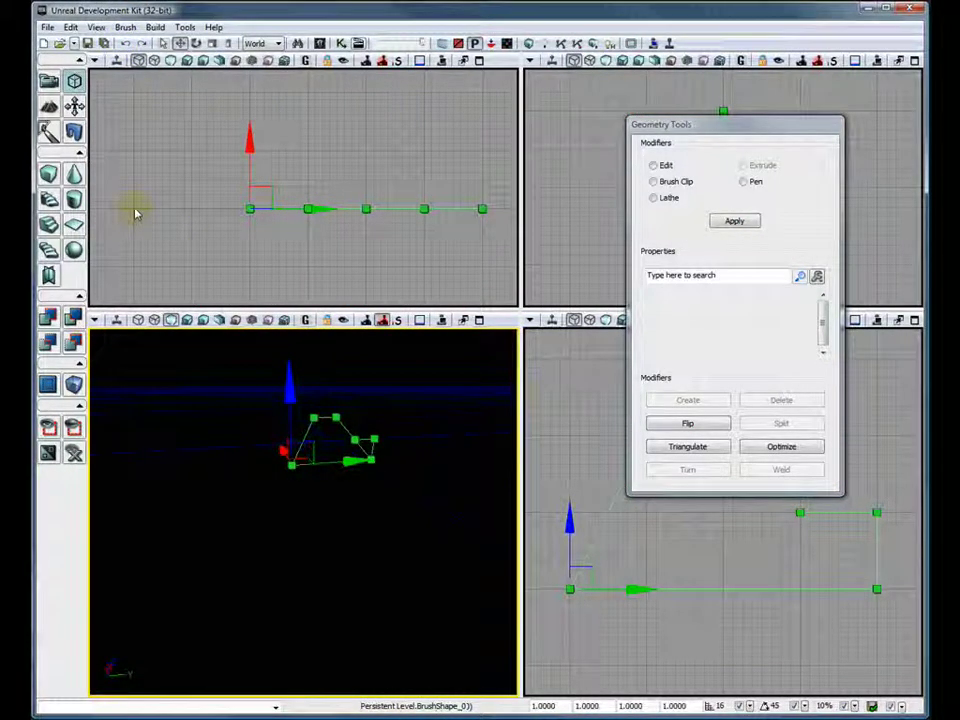
Place the restored profile's pivot again at the snapped grid point about 256 units outside its left end
right_click(135, 210)
mouse_move(158, 360)
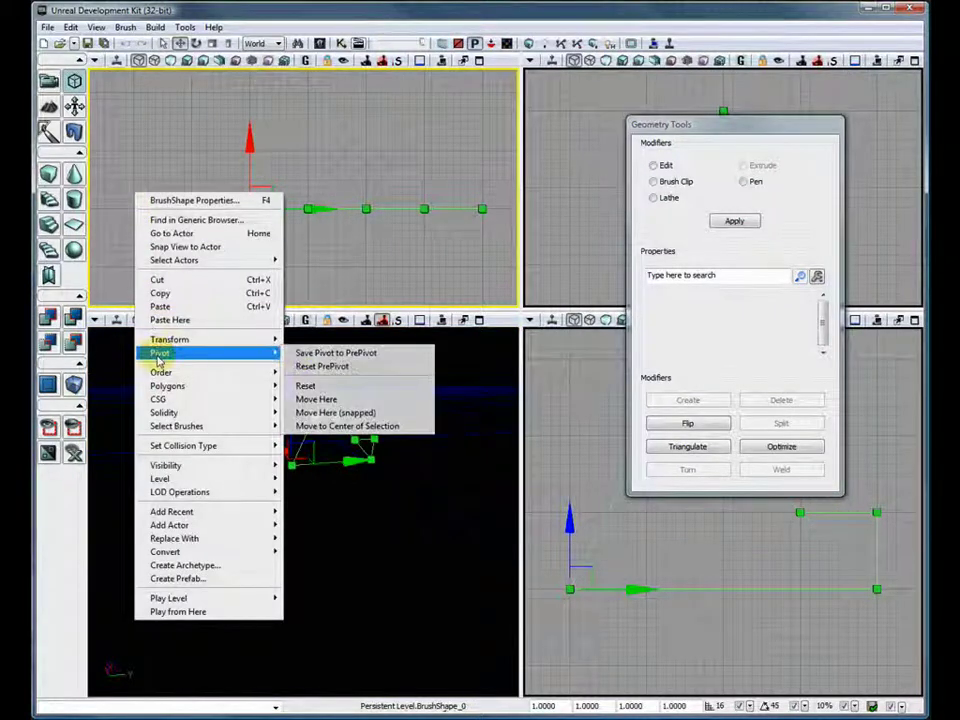
left_click(375, 412)
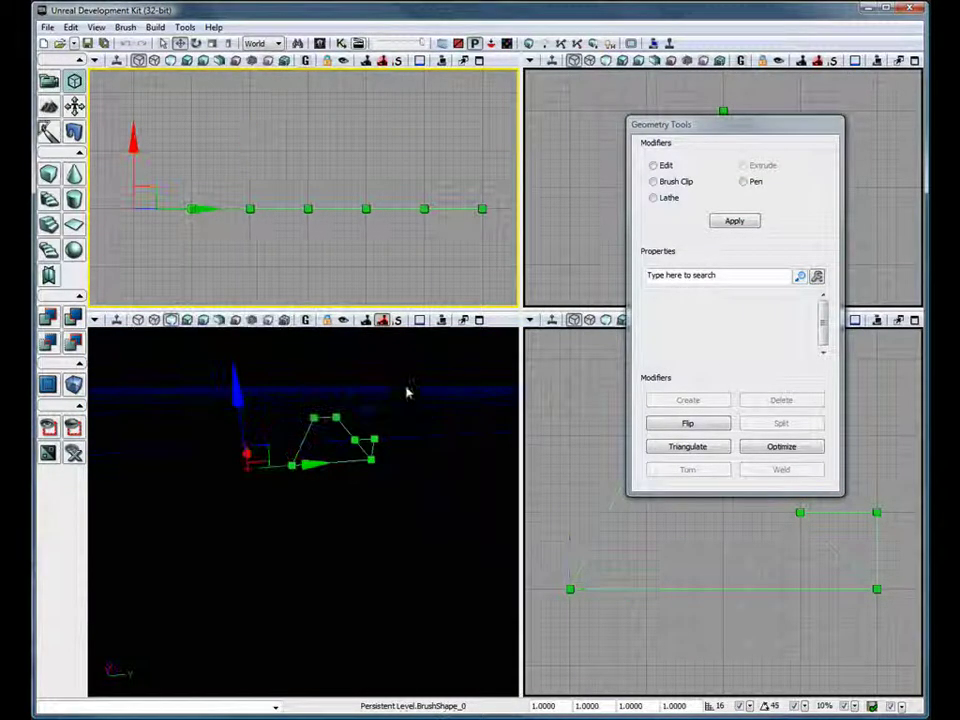
Lathe the profile into a full ring with 16 of 16 total segments and add it to the level with CSG Add
left_click(654, 198)
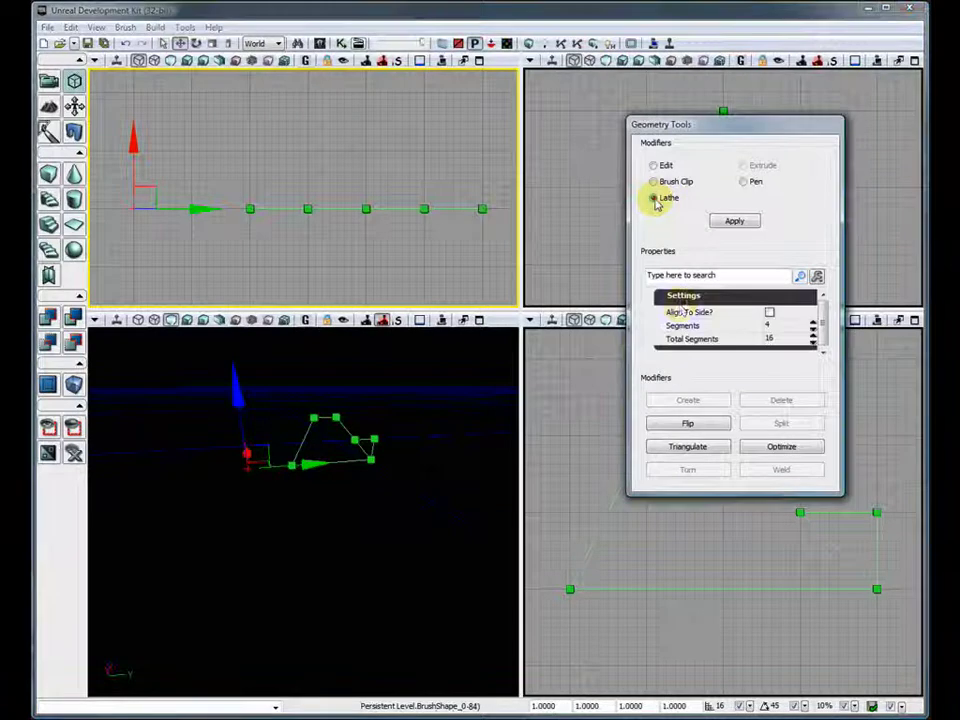
left_click(779, 326)
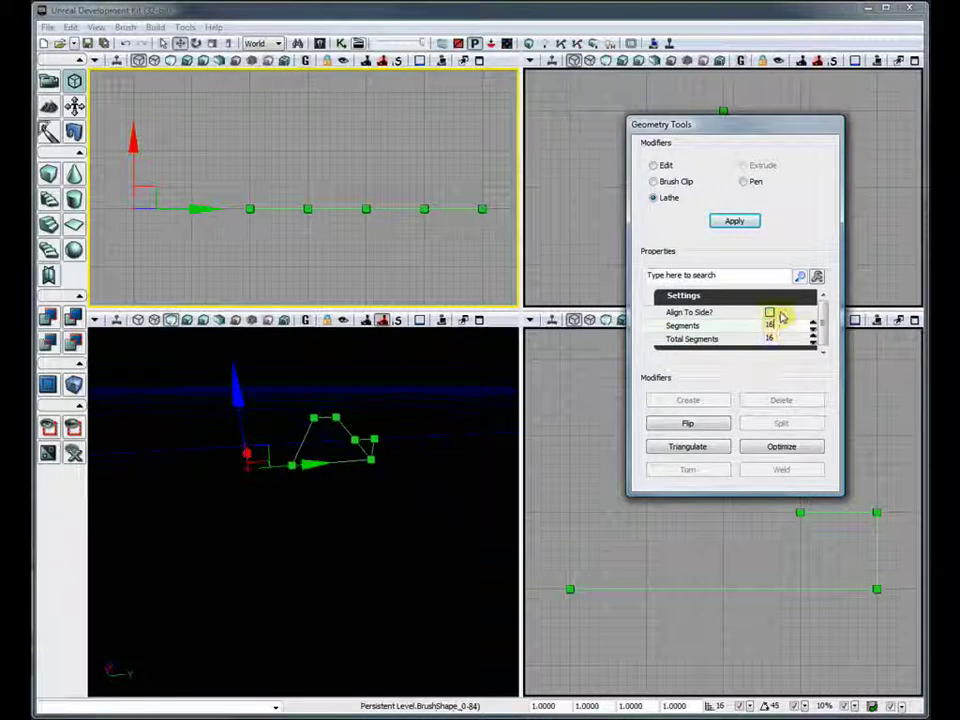
left_click(737, 221)
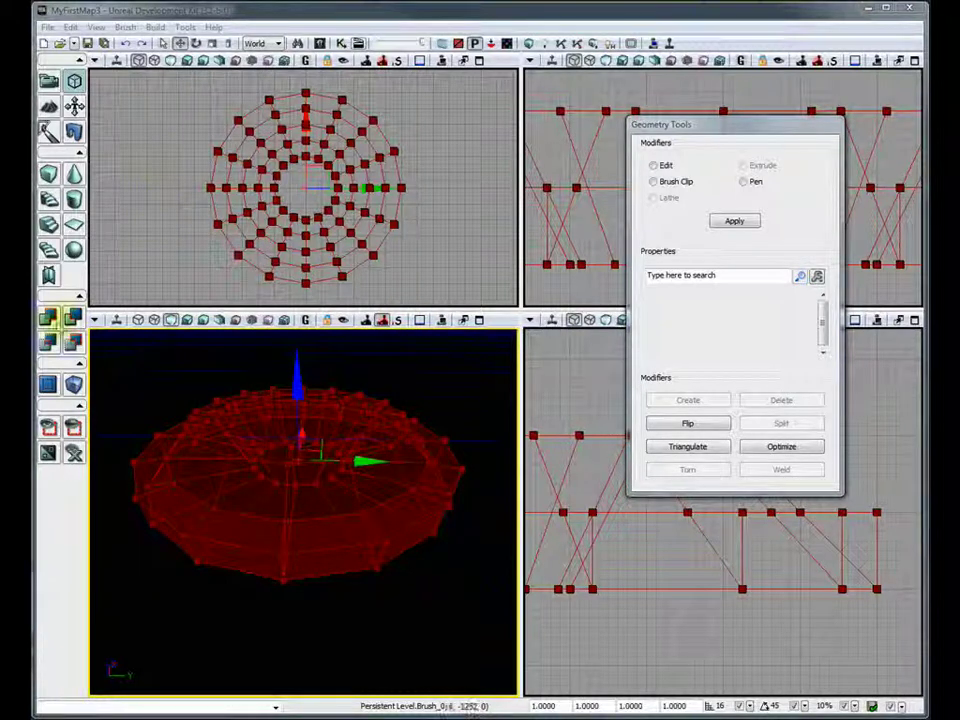
left_click(46, 317)
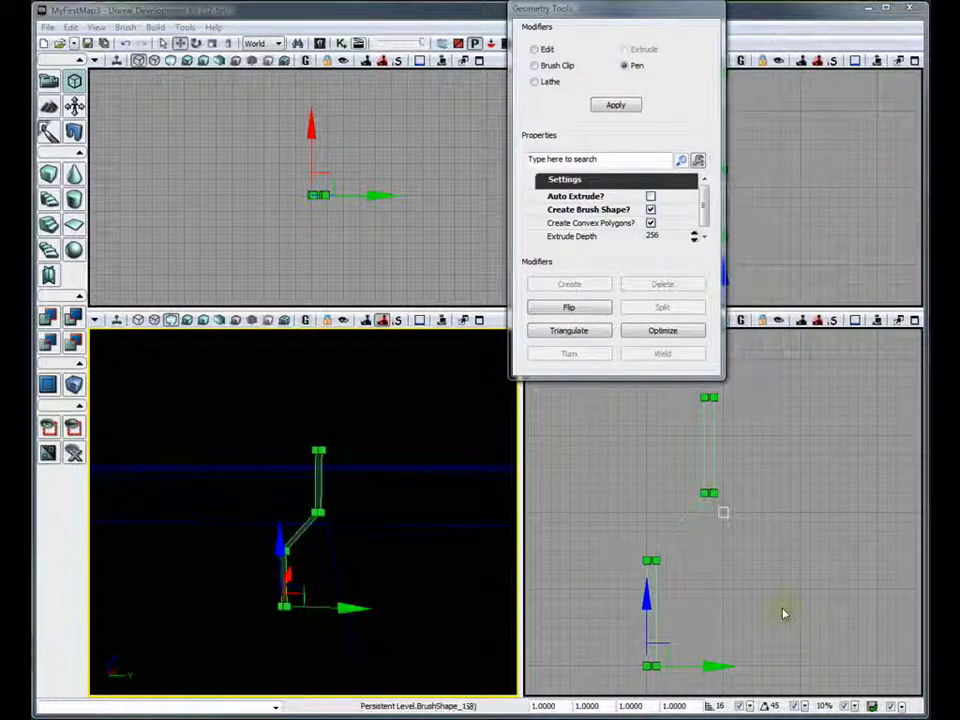
Move the thin S-shaped profile's pivot, snapped to the grid, to a point about 128 units left of its base in the top view
scroll(314, 269, "up", 6)
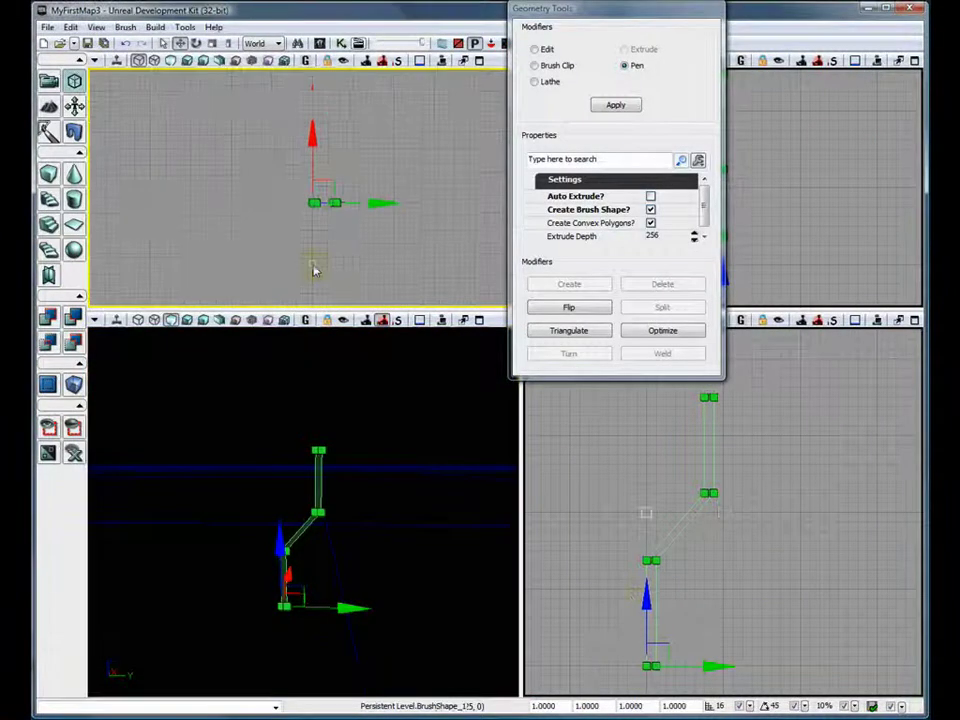
left_click_drag(304, 233, 304, 264)
scroll(308, 262, "up", 2)
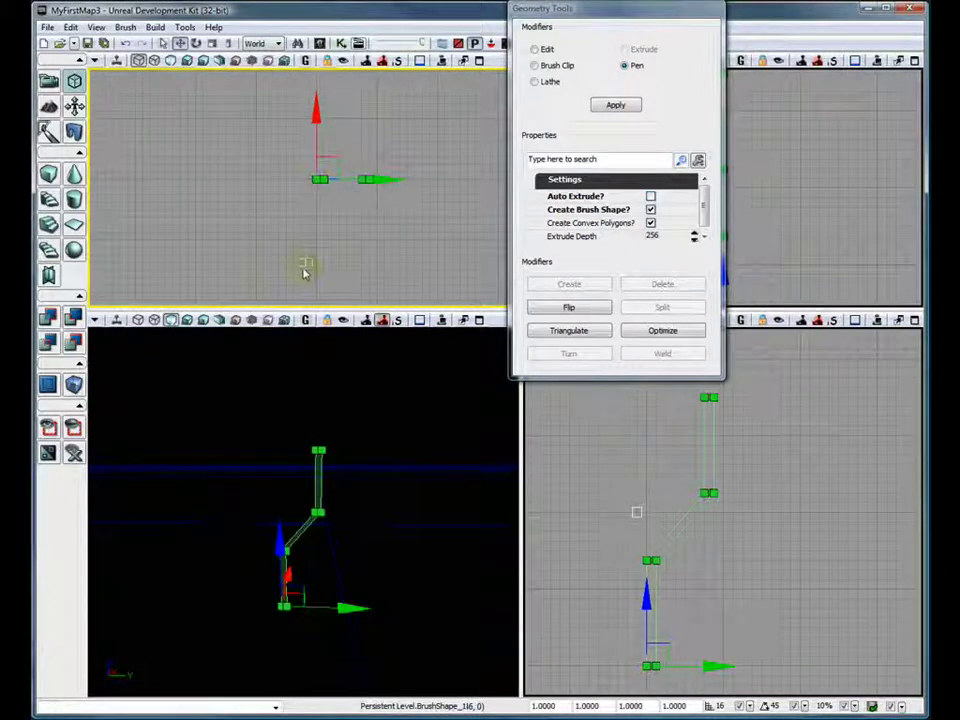
right_click(255, 181)
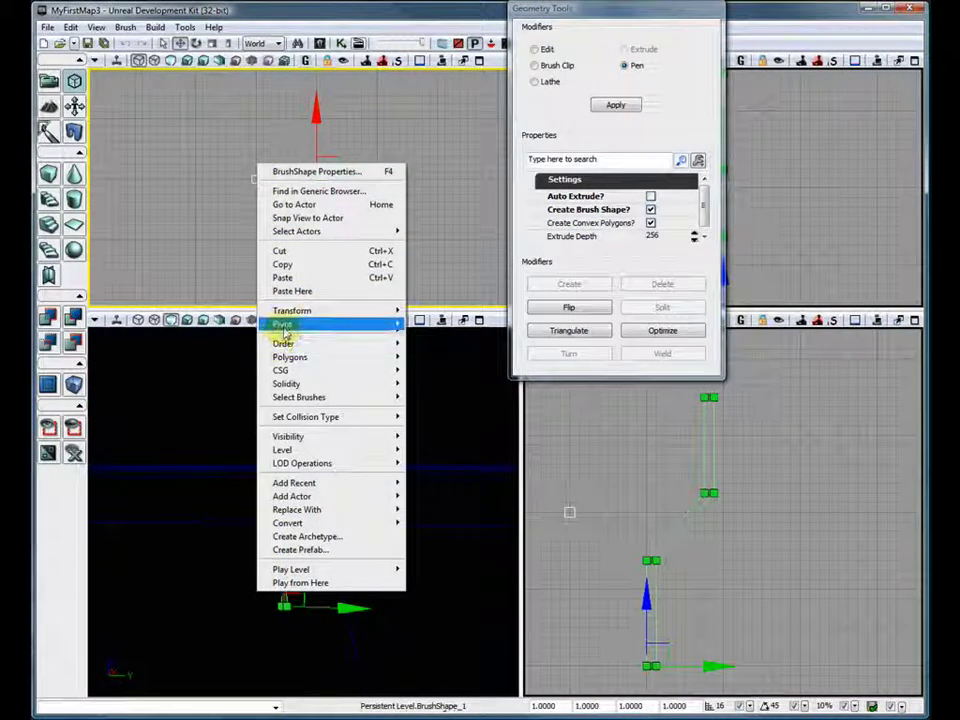
mouse_move(365, 328)
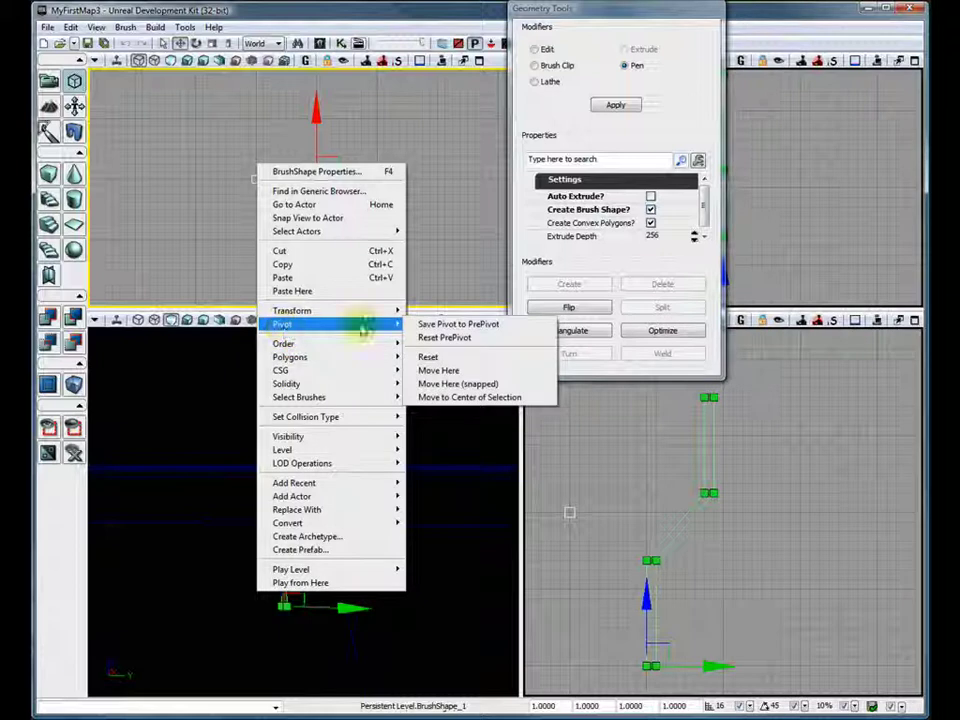
left_click(444, 384)
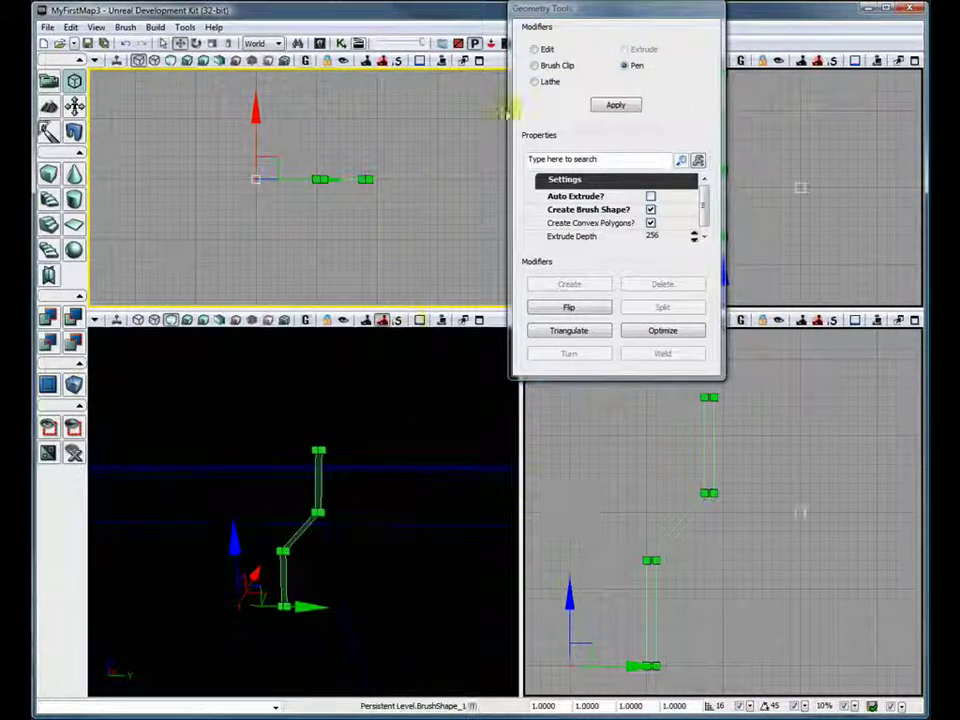
Lathe the thin profile into a full funnel shape with 16 of 16 total segments and inspect the result
left_click(537, 83)
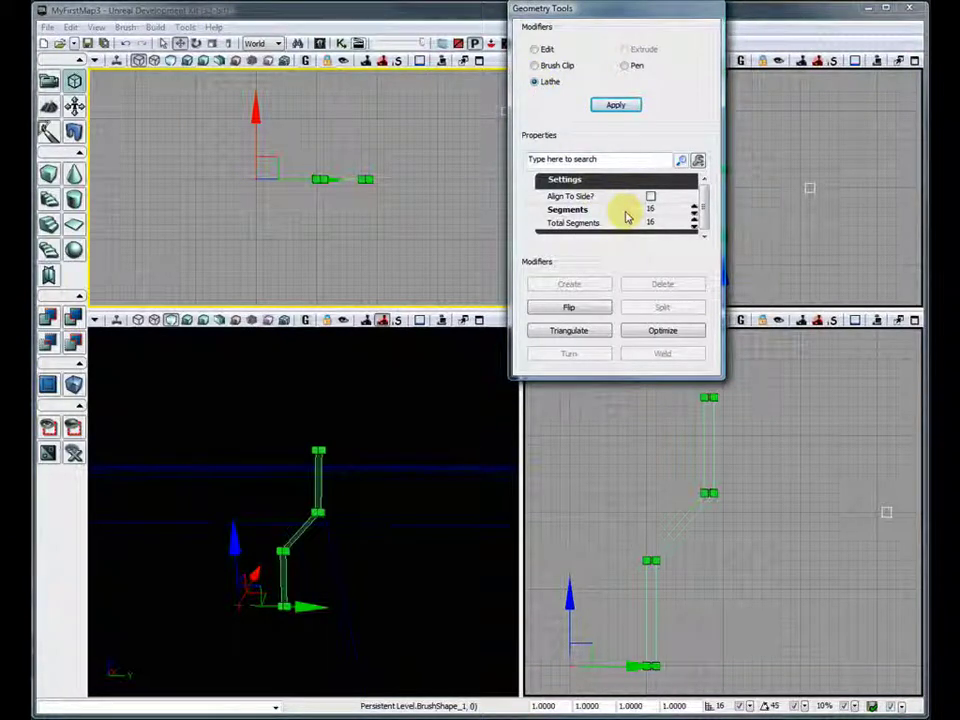
left_click(616, 106)
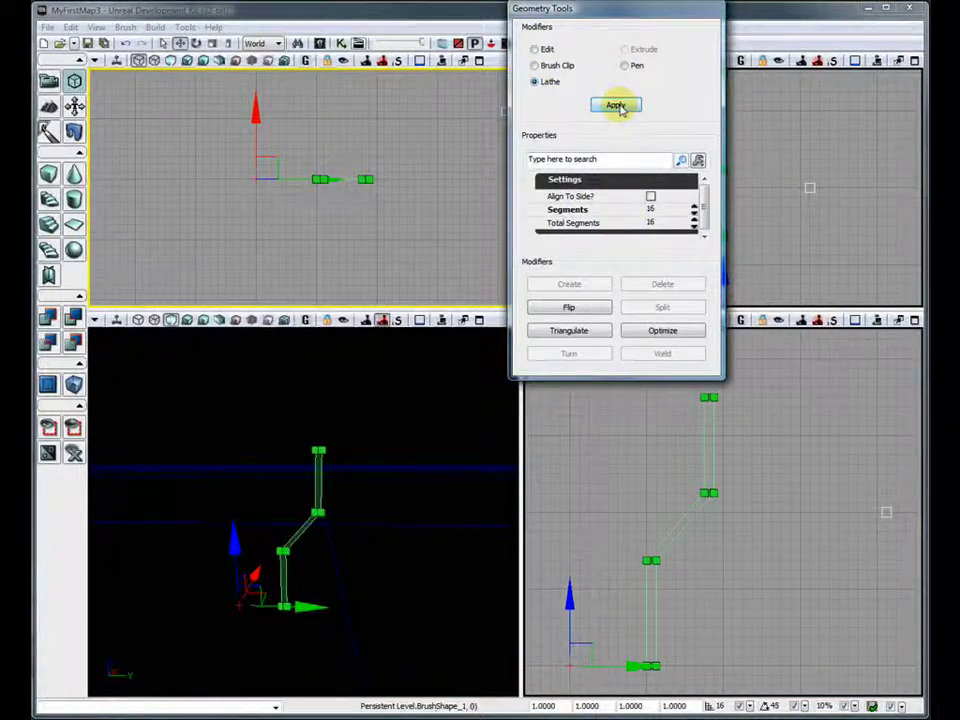
left_click_drag(449, 459, 388, 472)
right_click_drag(403, 490, 450, 463)
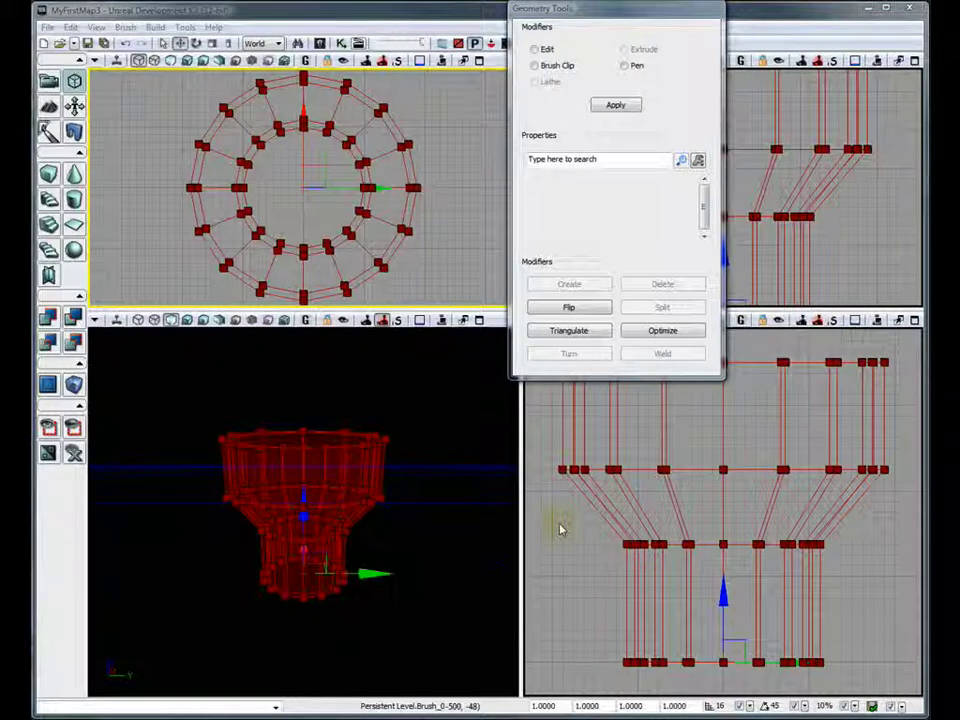
Export the lathed funnel brush as test.t3d in the MyBrush folder
left_click(124, 27)
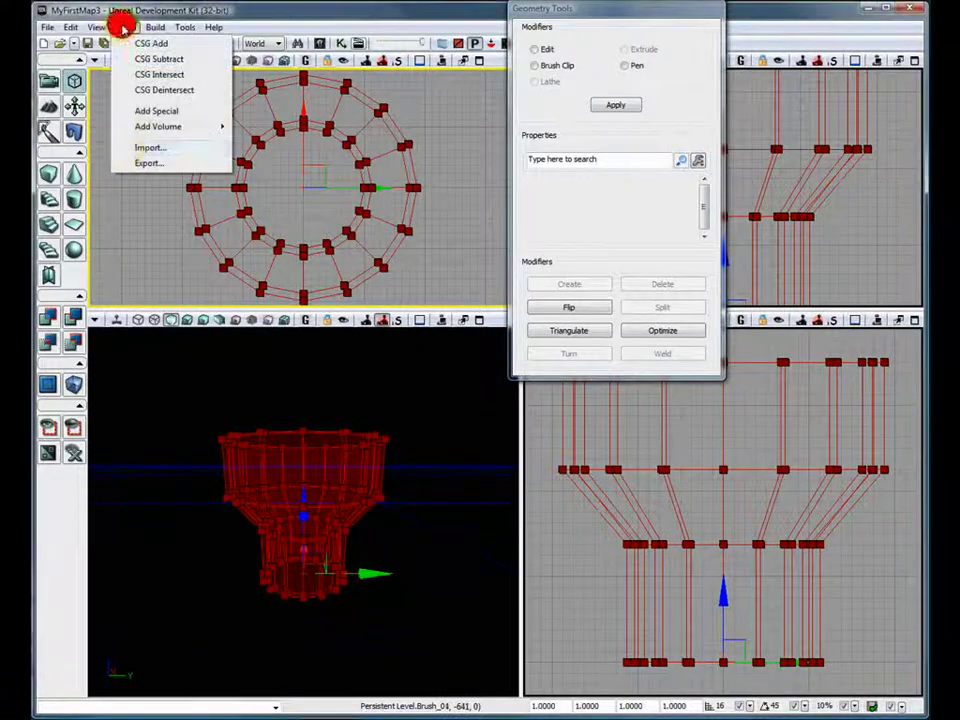
left_click(148, 165)
left_click(357, 126)
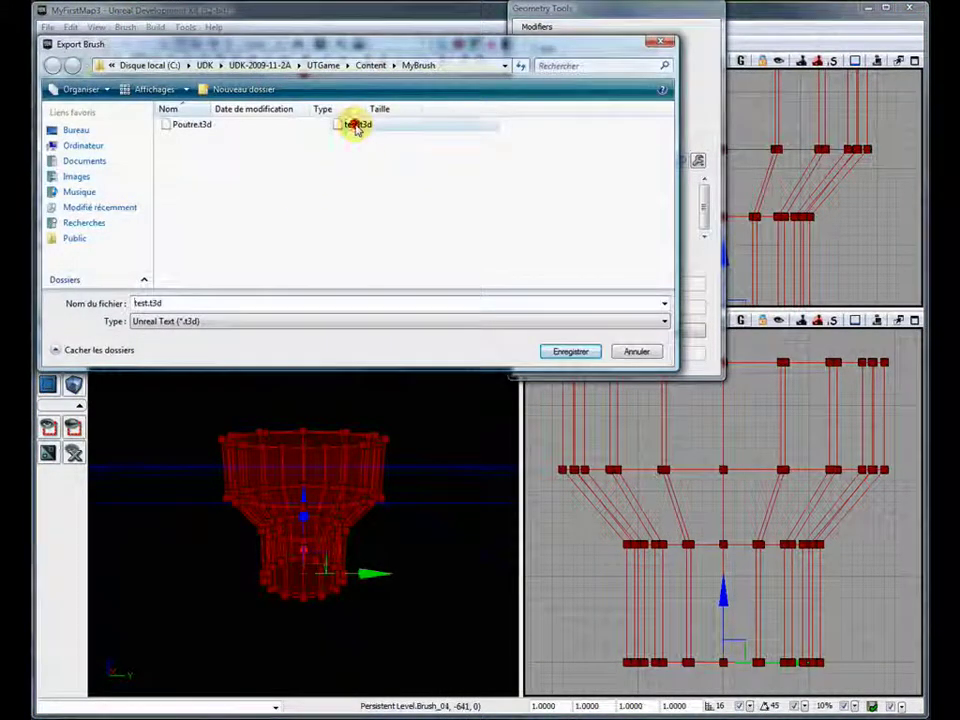
left_click(572, 351)
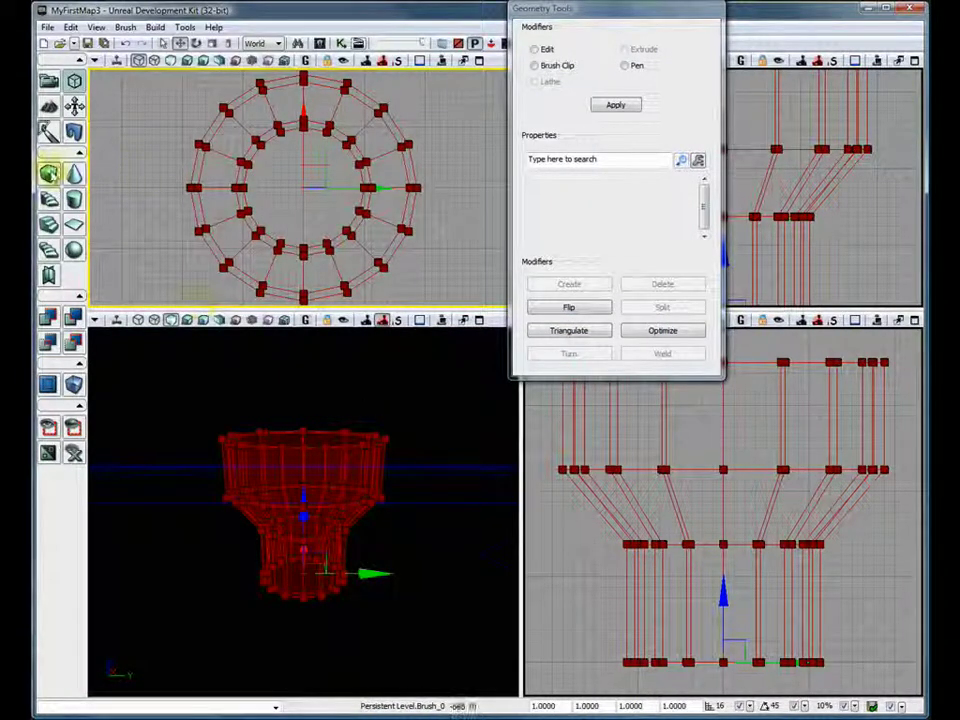
Reset the builder brush to a cube, and import the test.t3d brush from the MyBrush folder as a solid mesh with Merge Faces enabled
left_click(48, 174)
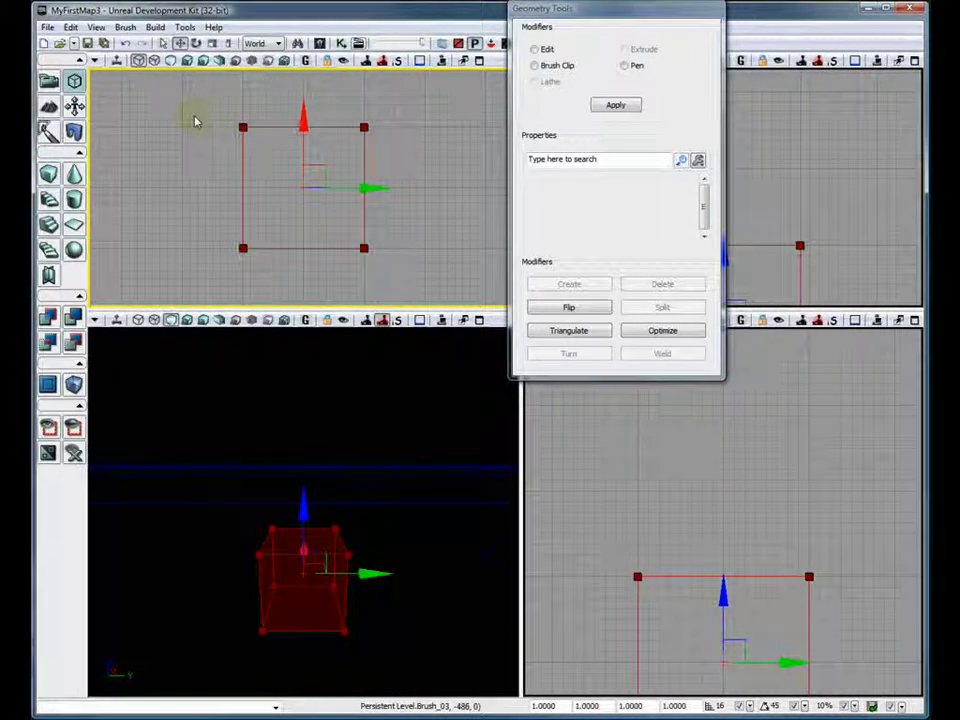
left_click(125, 27)
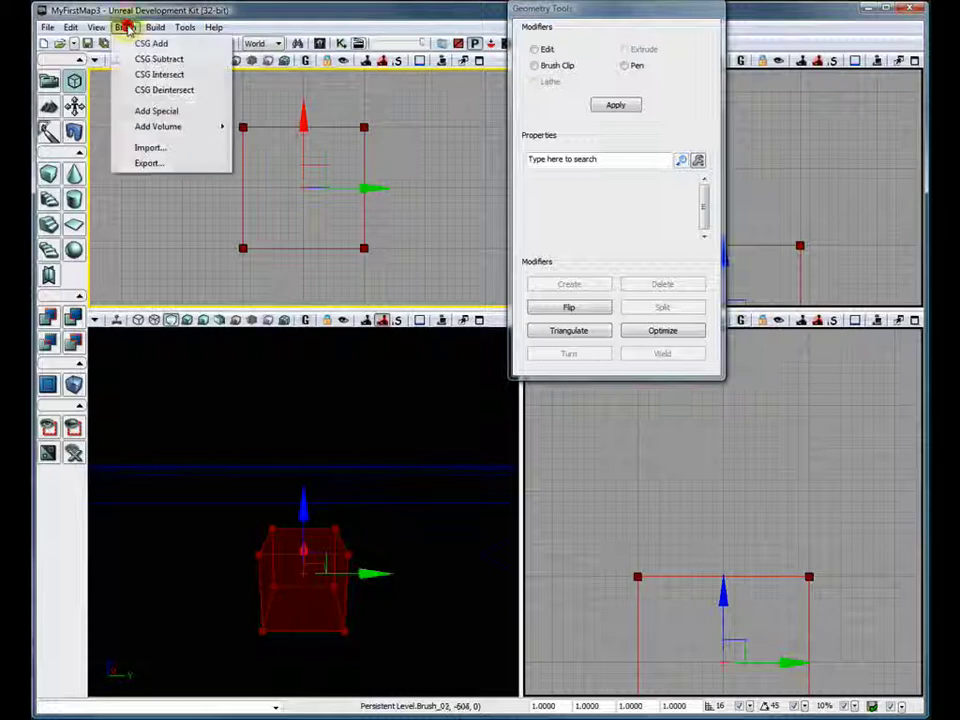
left_click(152, 147)
left_click(358, 124)
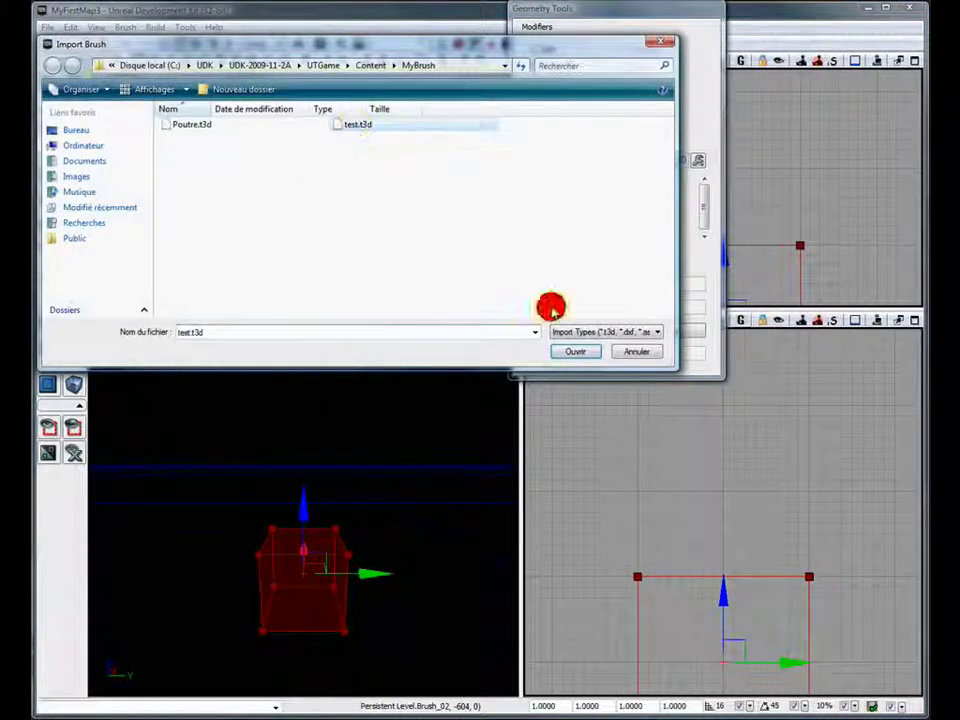
left_click(572, 354)
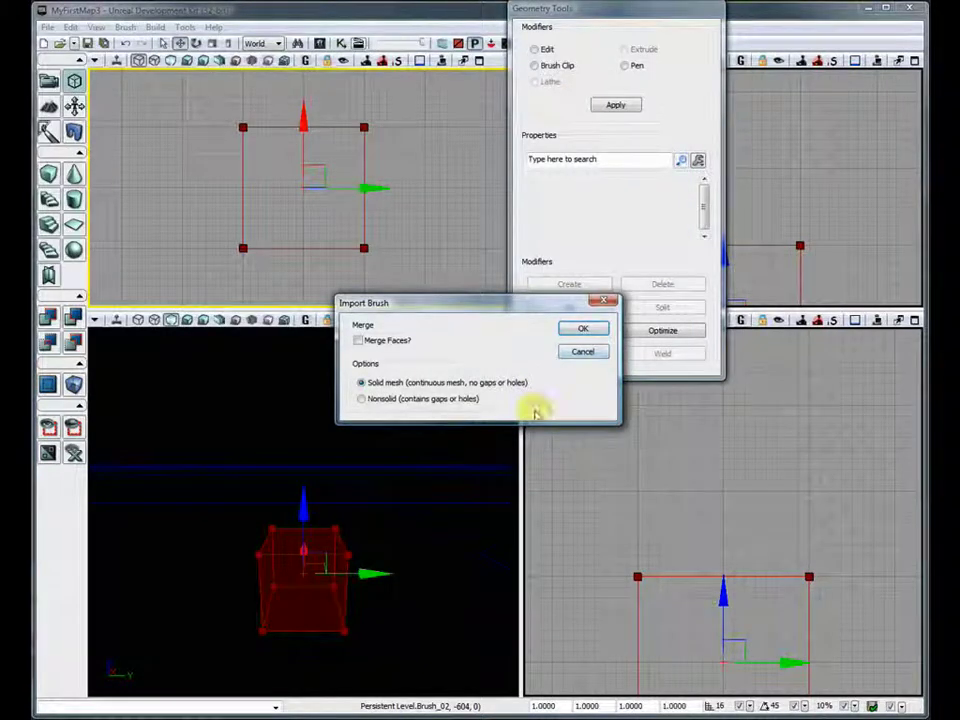
left_click(359, 341)
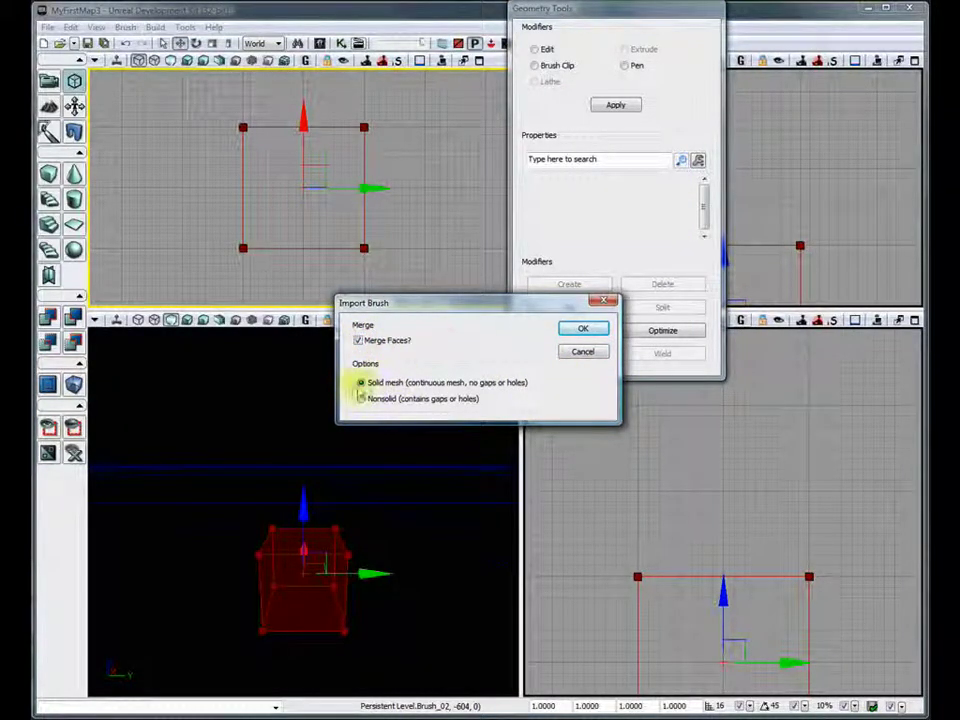
left_click(581, 329)
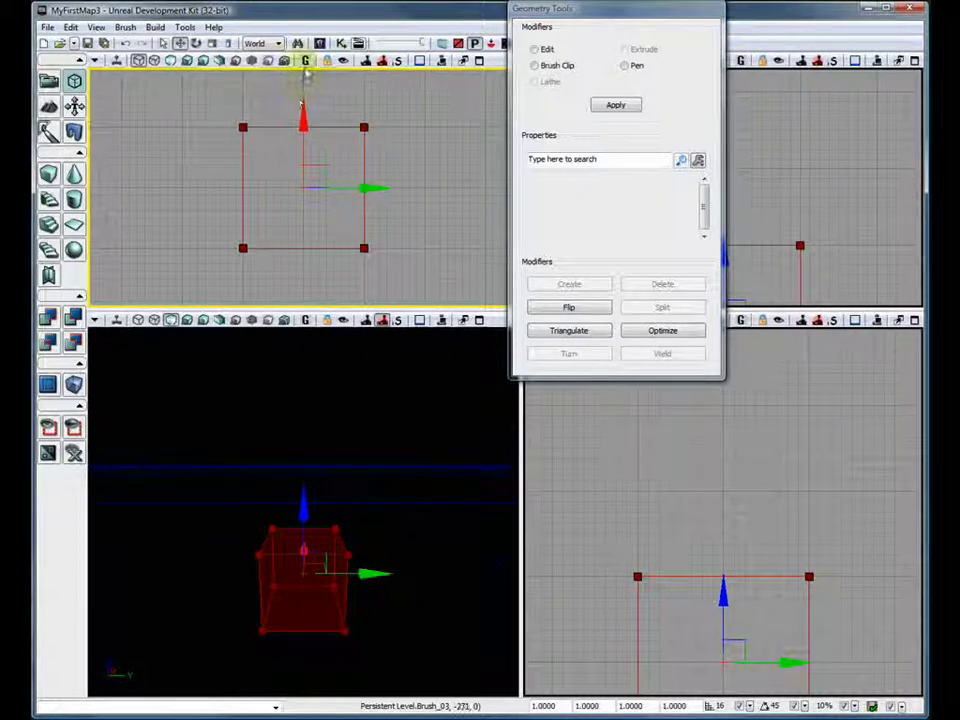
Find Brush_0 in the actor search, go to it in the viewports, and review the level's actor list
left_click(297, 43)
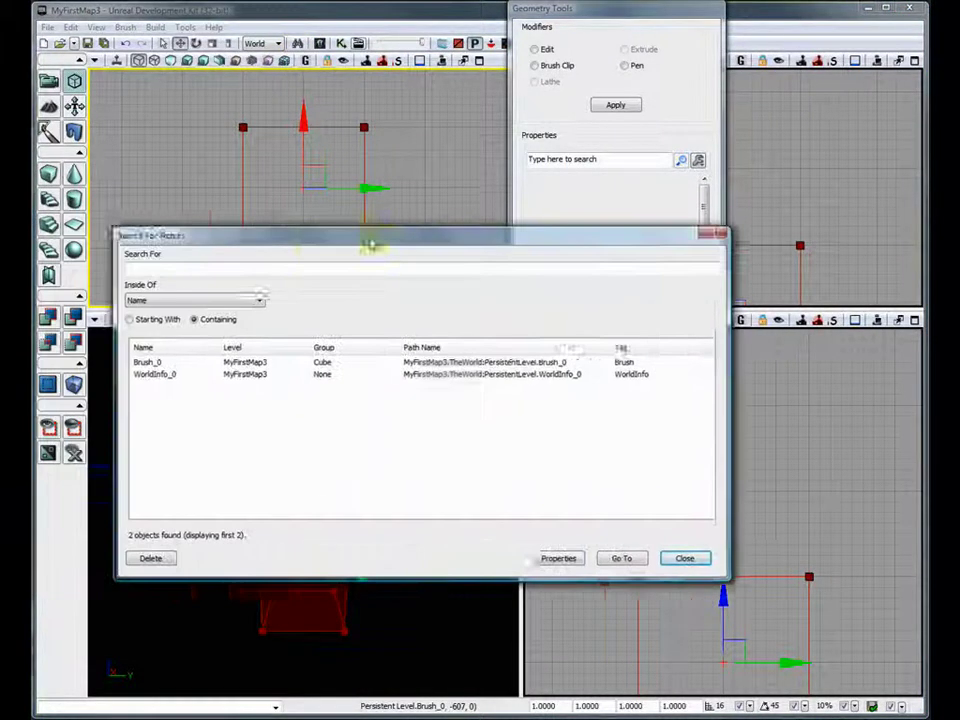
left_click_drag(369, 242, 679, 116)
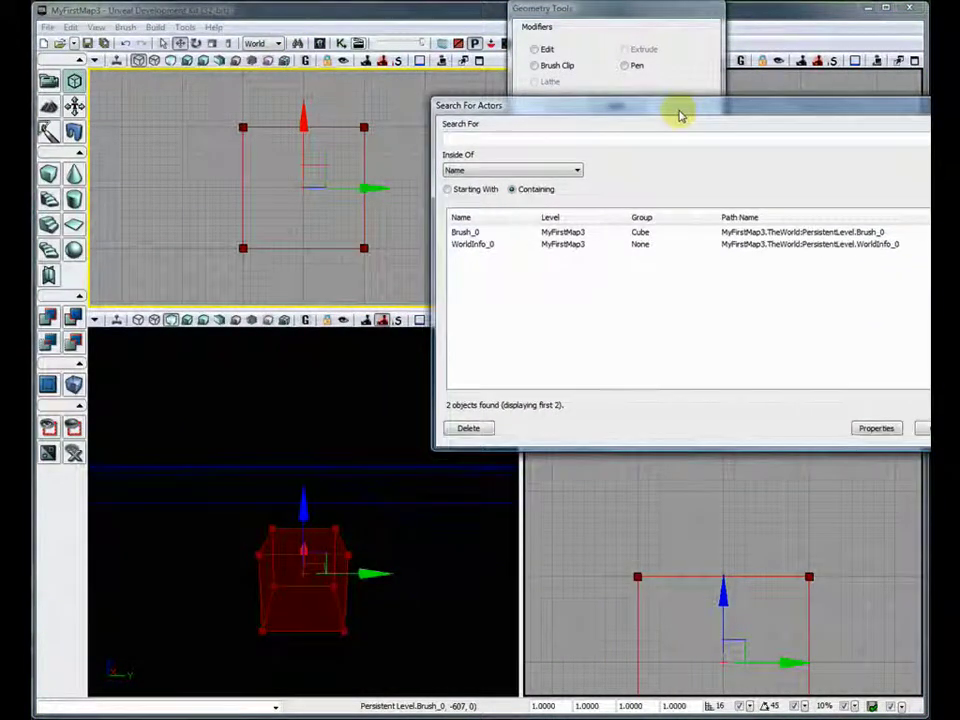
left_click(460, 232)
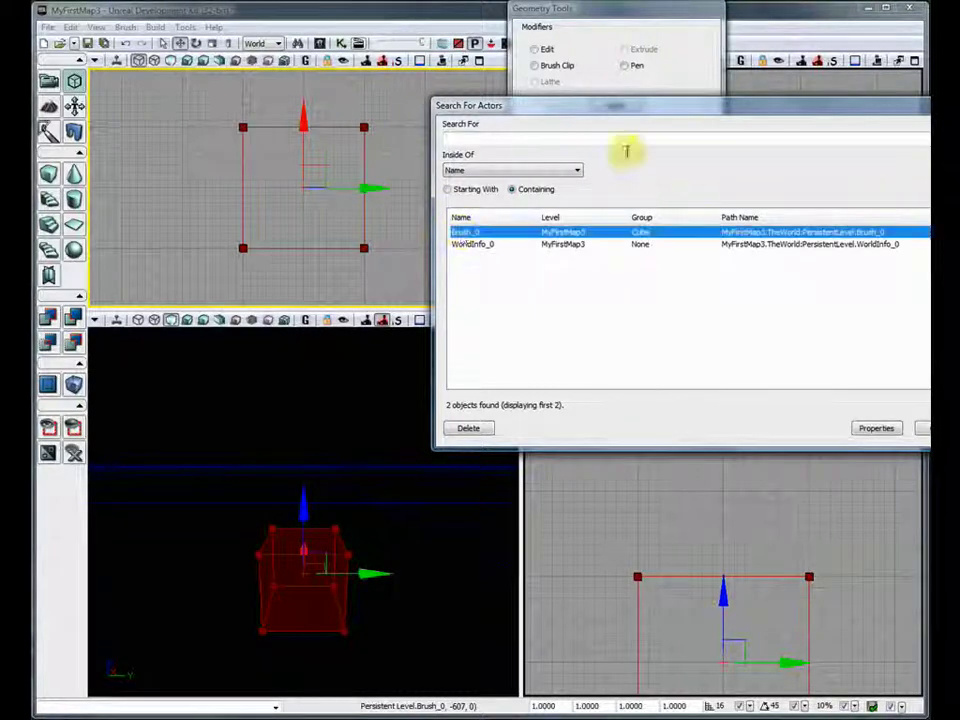
left_click_drag(741, 112, 668, 107)
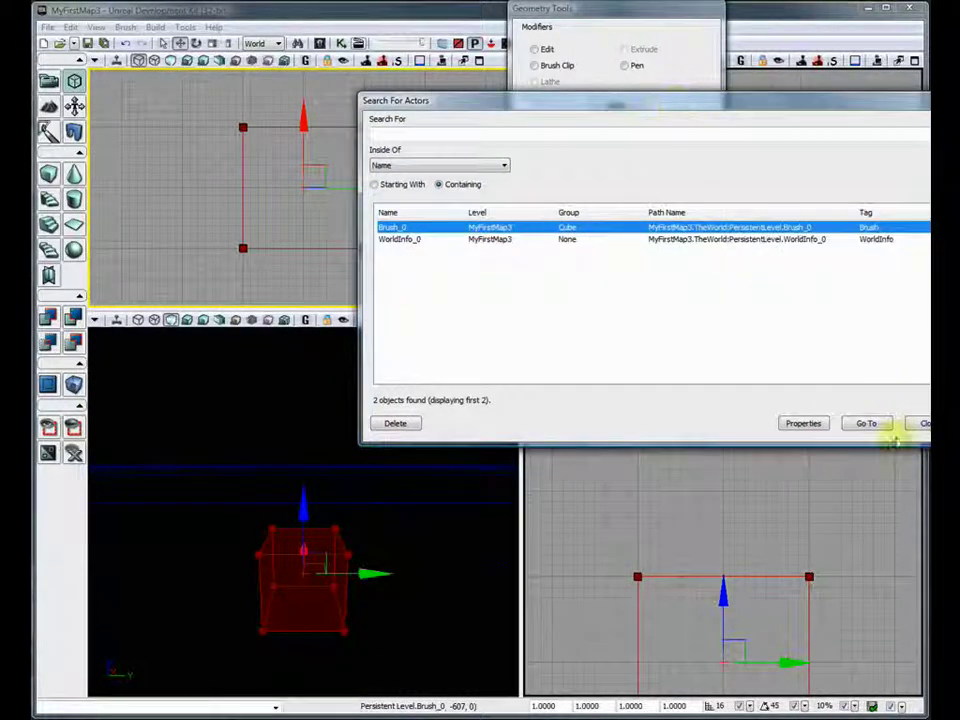
left_click(868, 424)
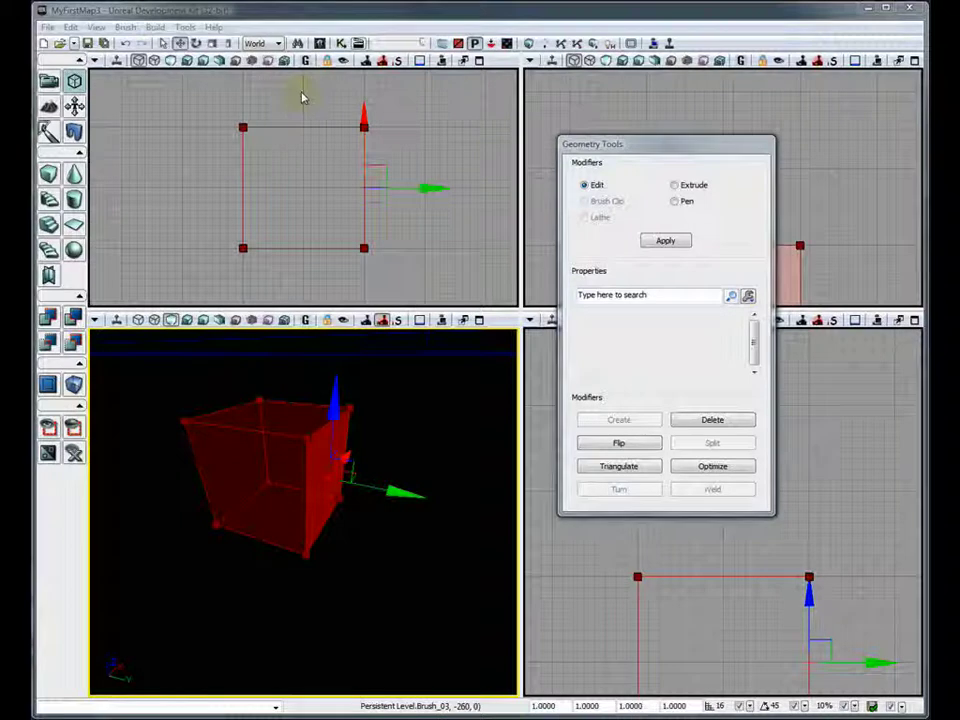
left_click(298, 43)
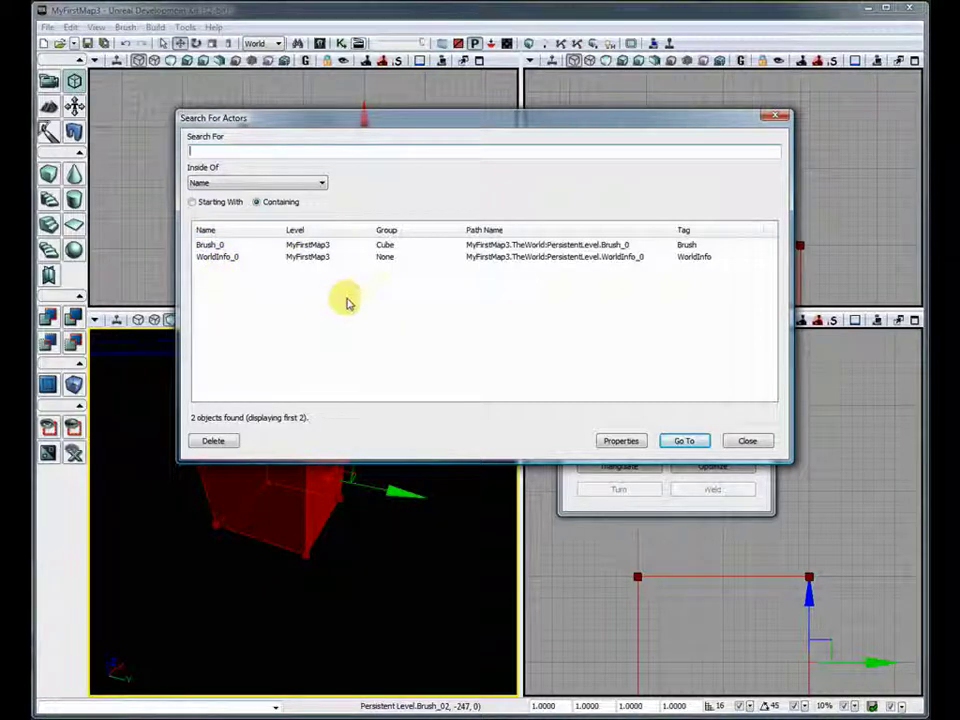
left_click(746, 441)
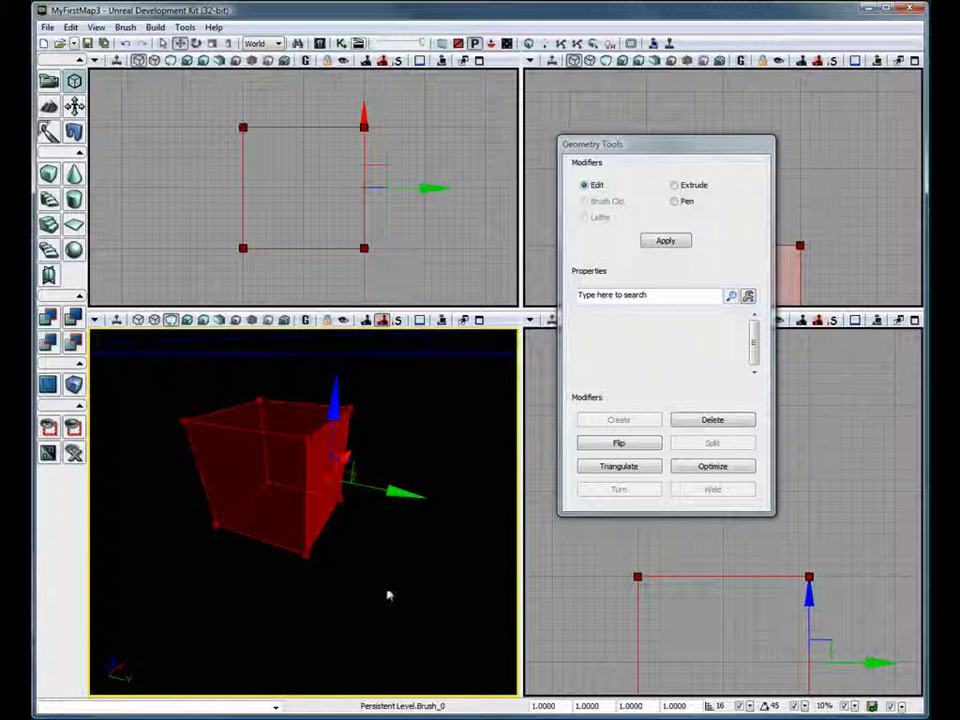
Select the cube's side face on the positive Y side and flip it
left_click(270, 412)
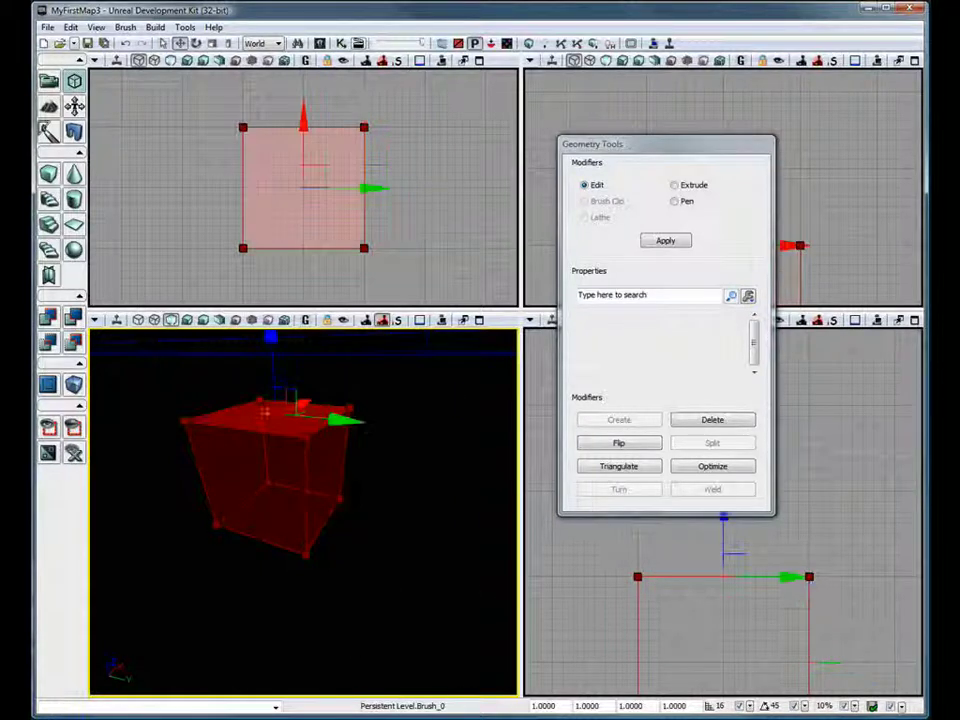
left_click(325, 478)
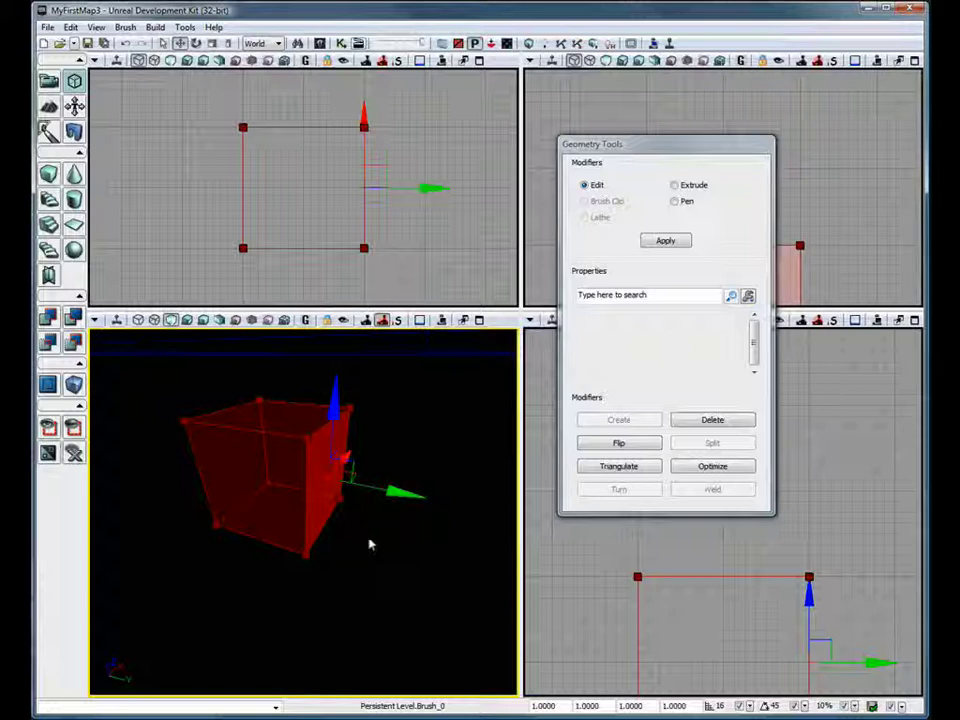
left_click(618, 443)
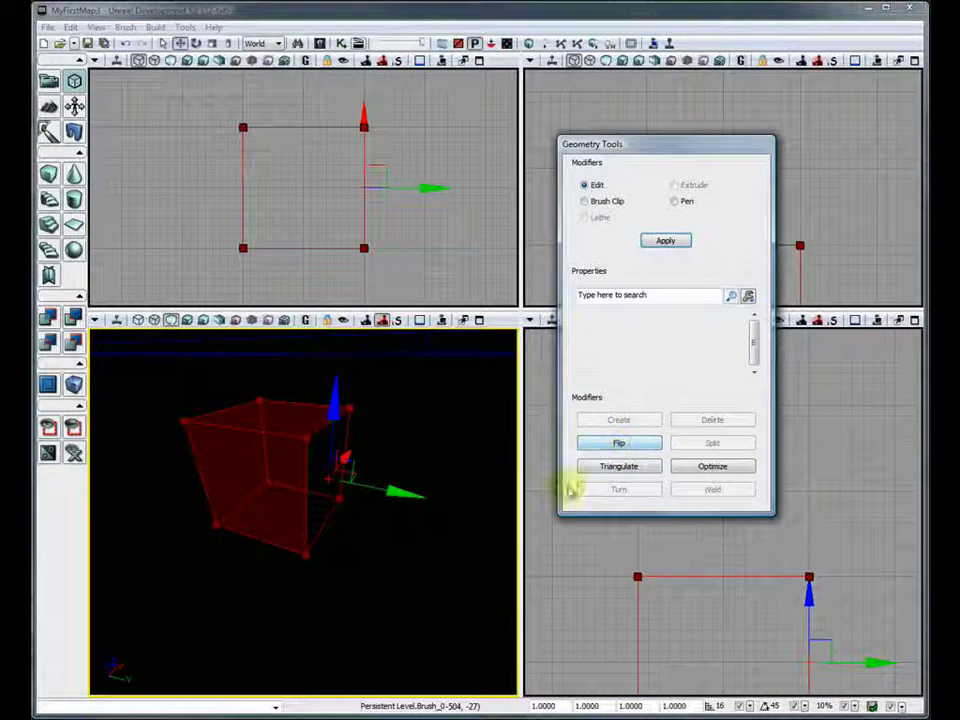